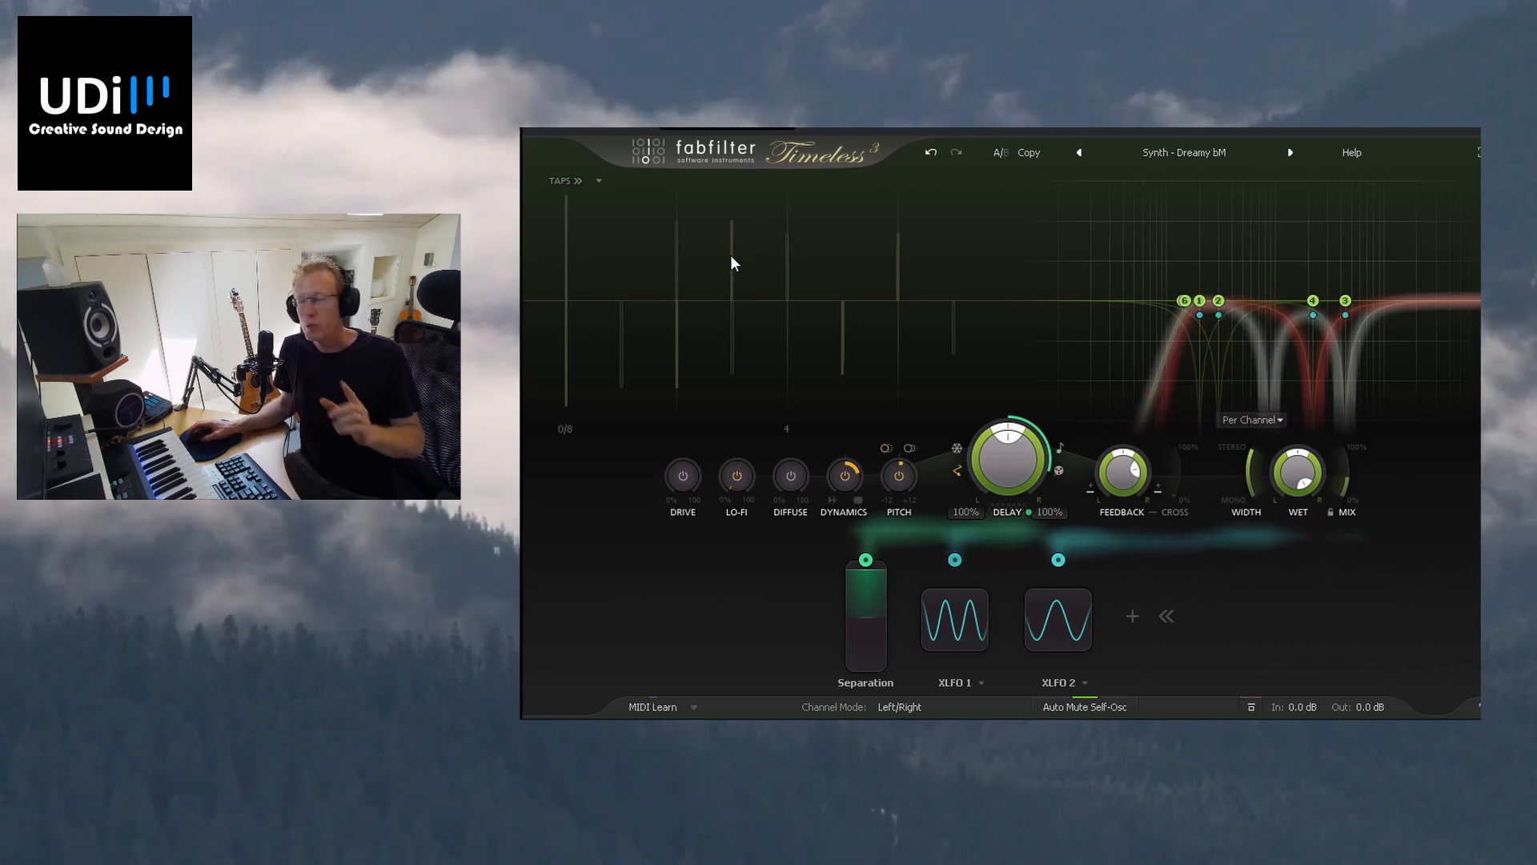
# Step: Remove the XLFO 2, XLFO 1 and Separation modulation sources from the preset
pyautogui.click(1199, 301)
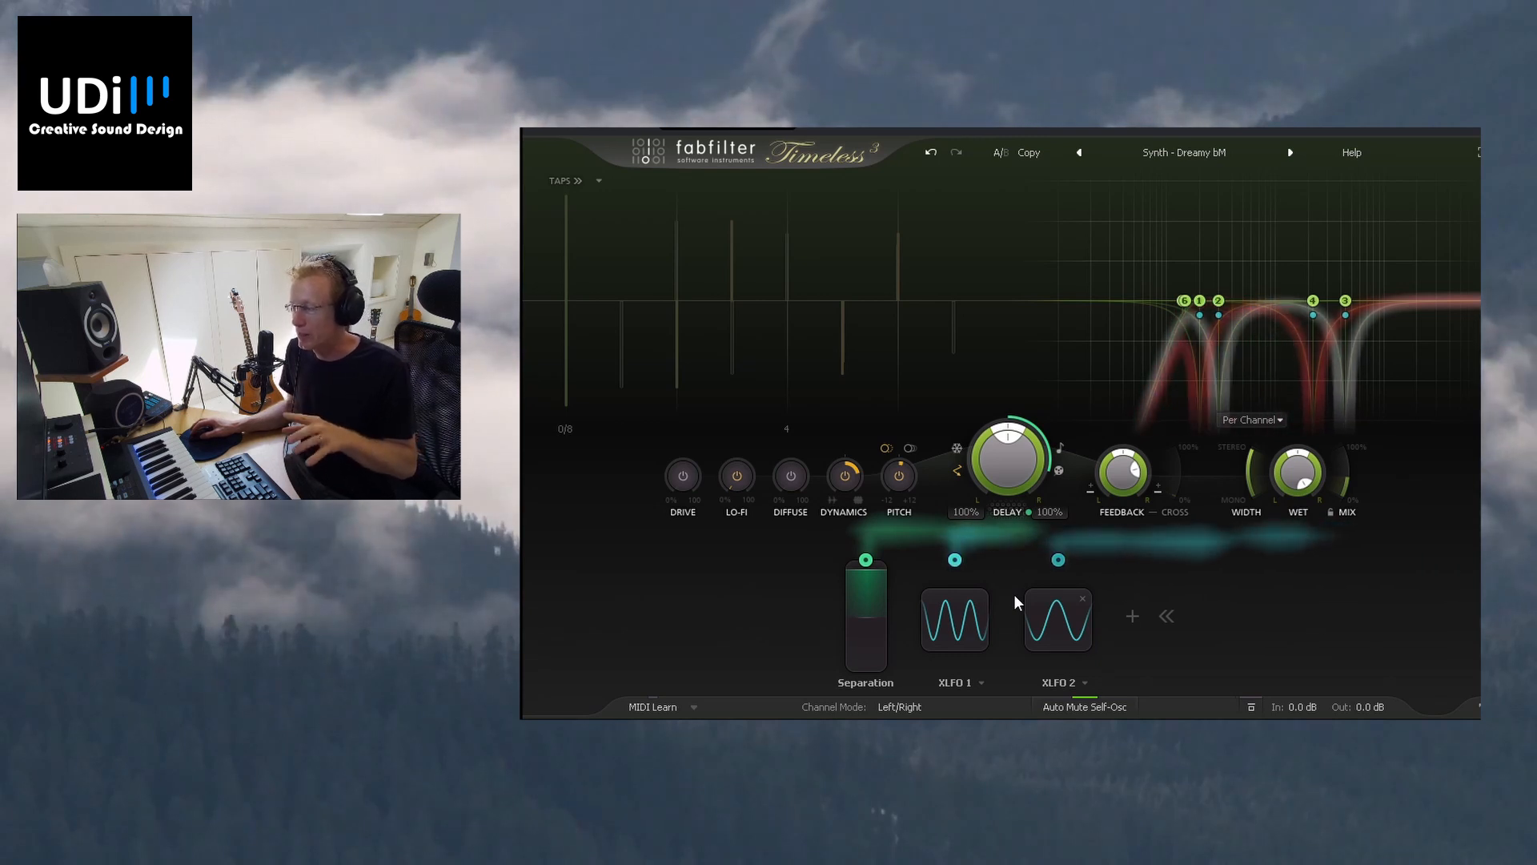
pyautogui.moveTo(1053, 605)
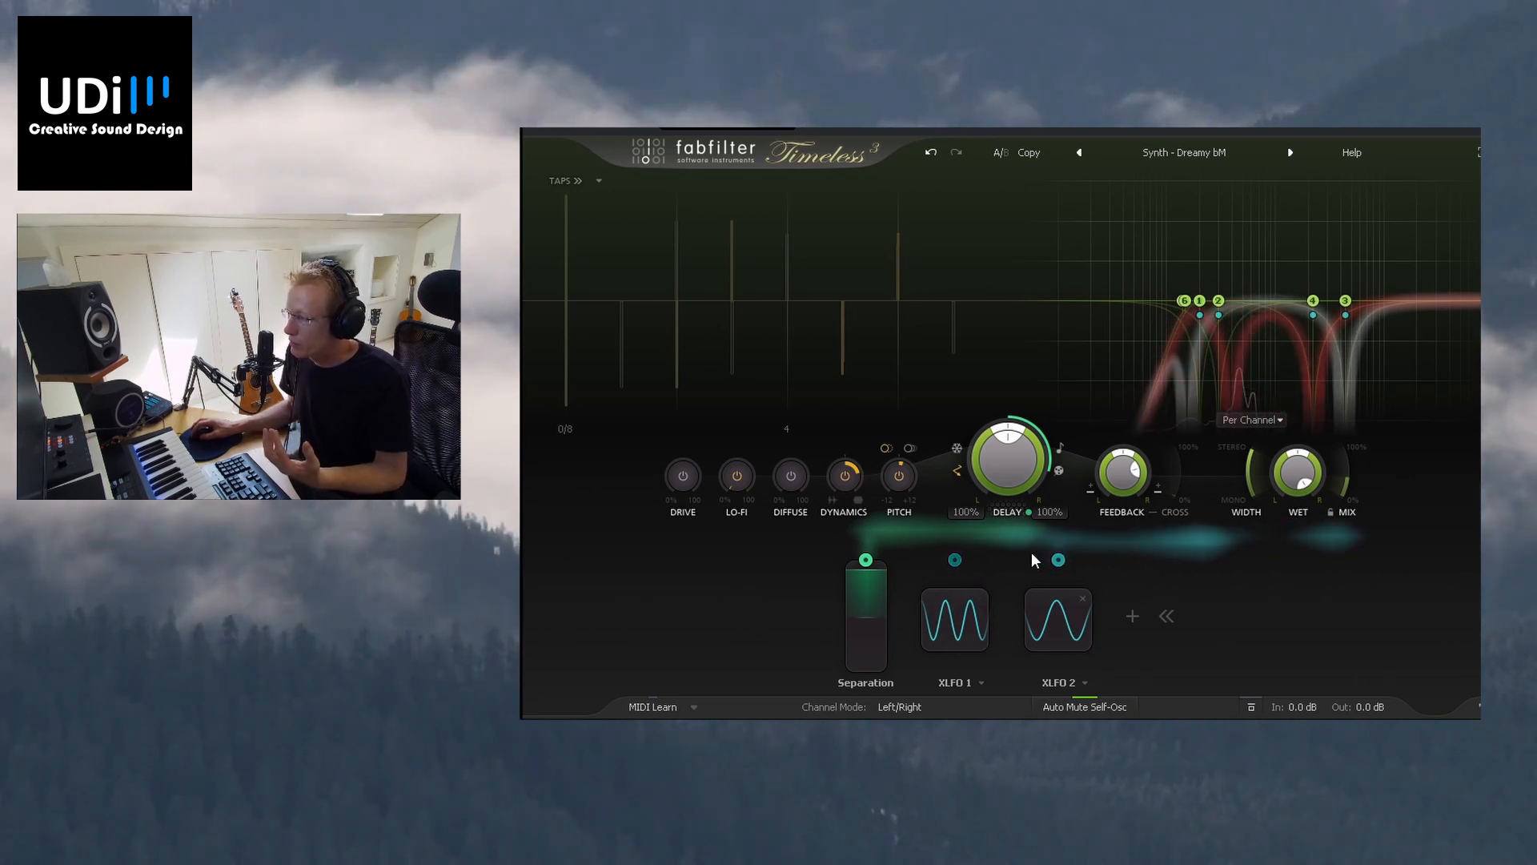
pyautogui.click(1082, 598)
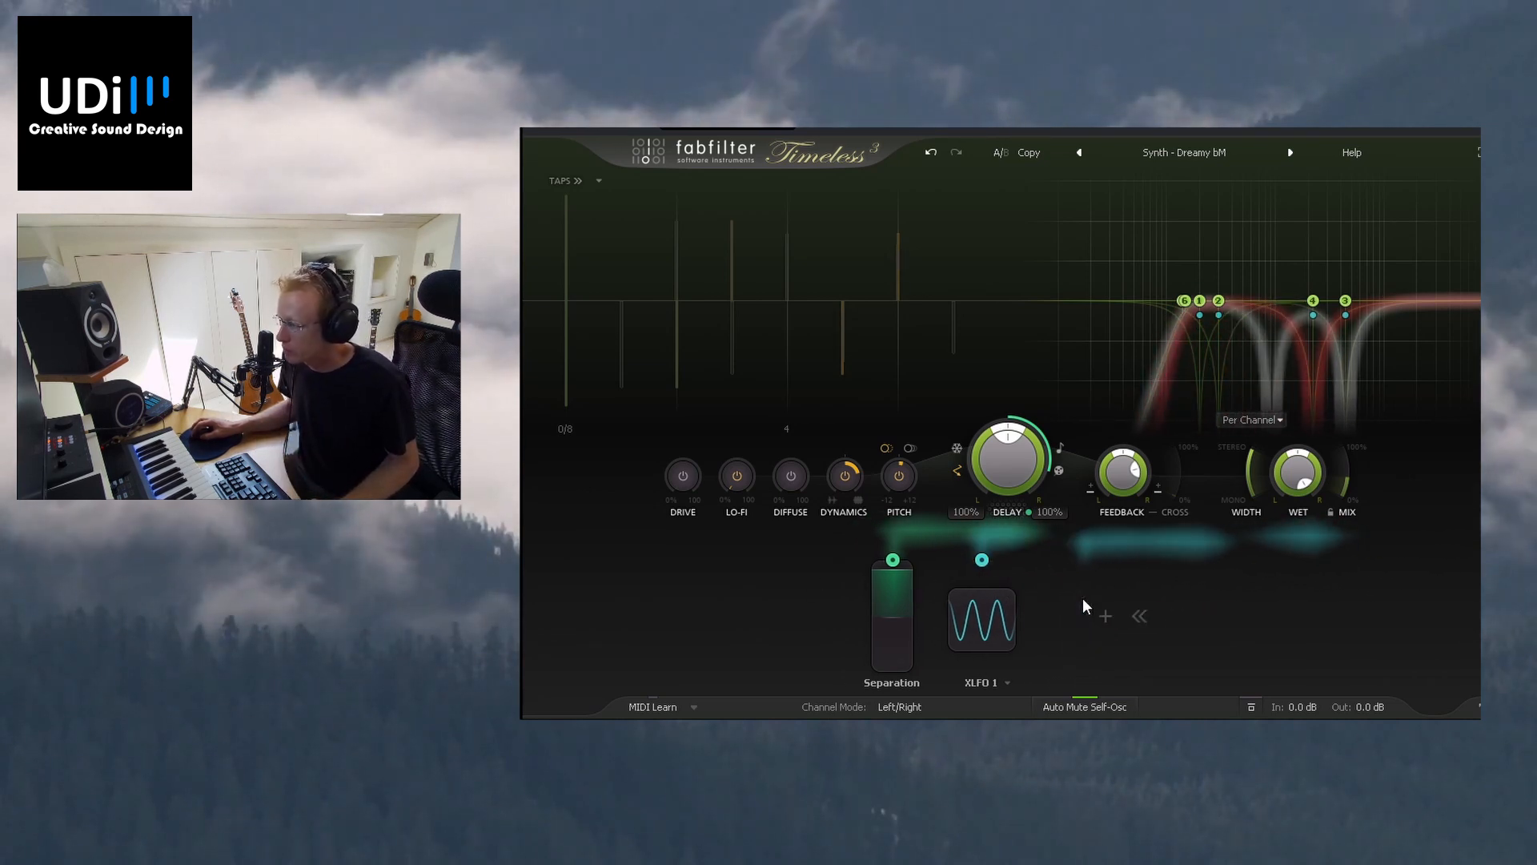
pyautogui.click(1038, 597)
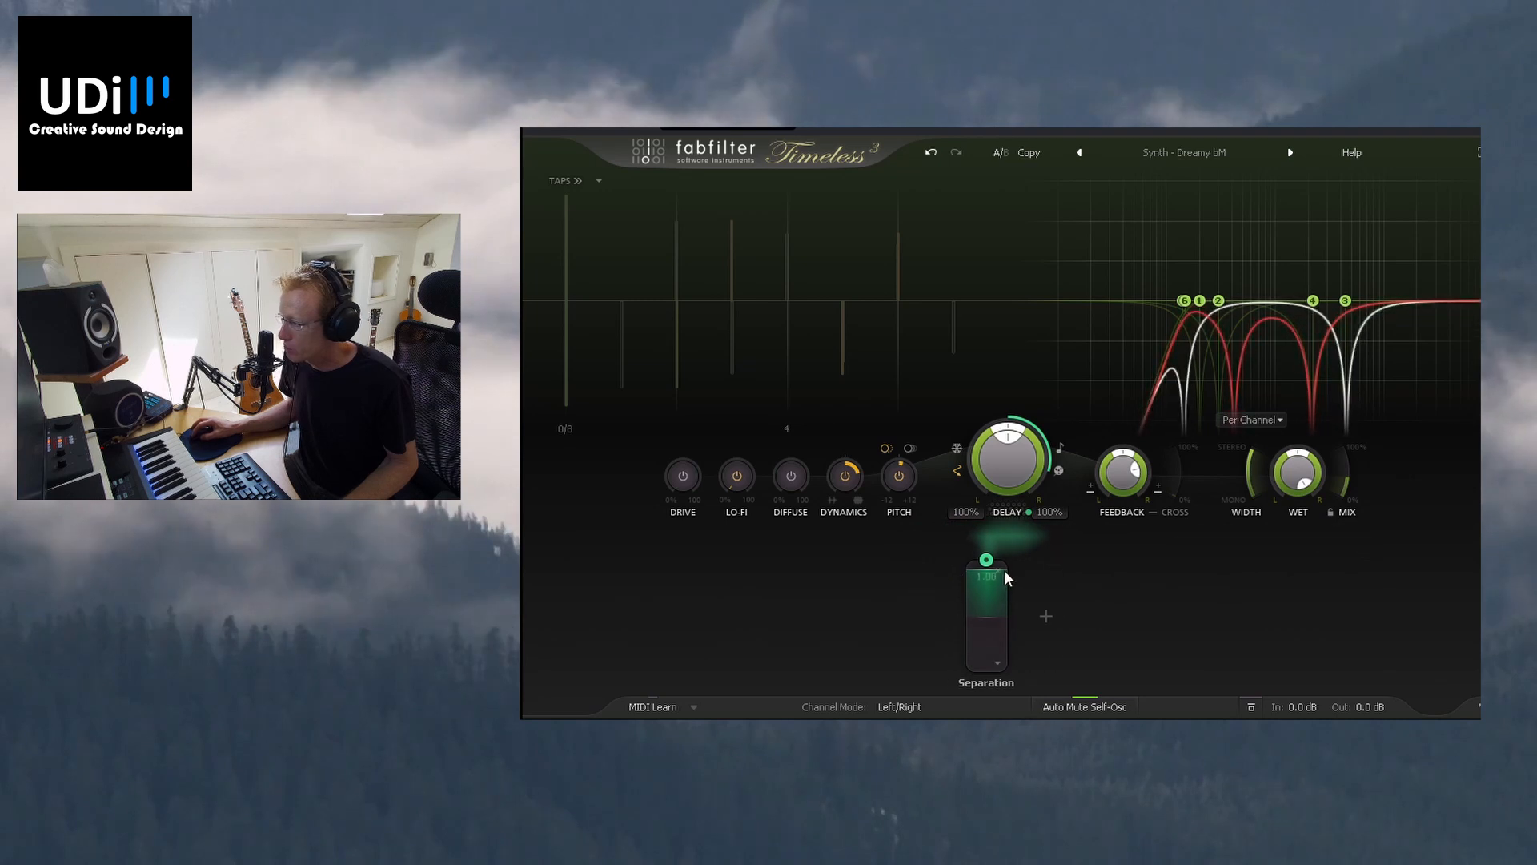
pyautogui.click(1000, 569)
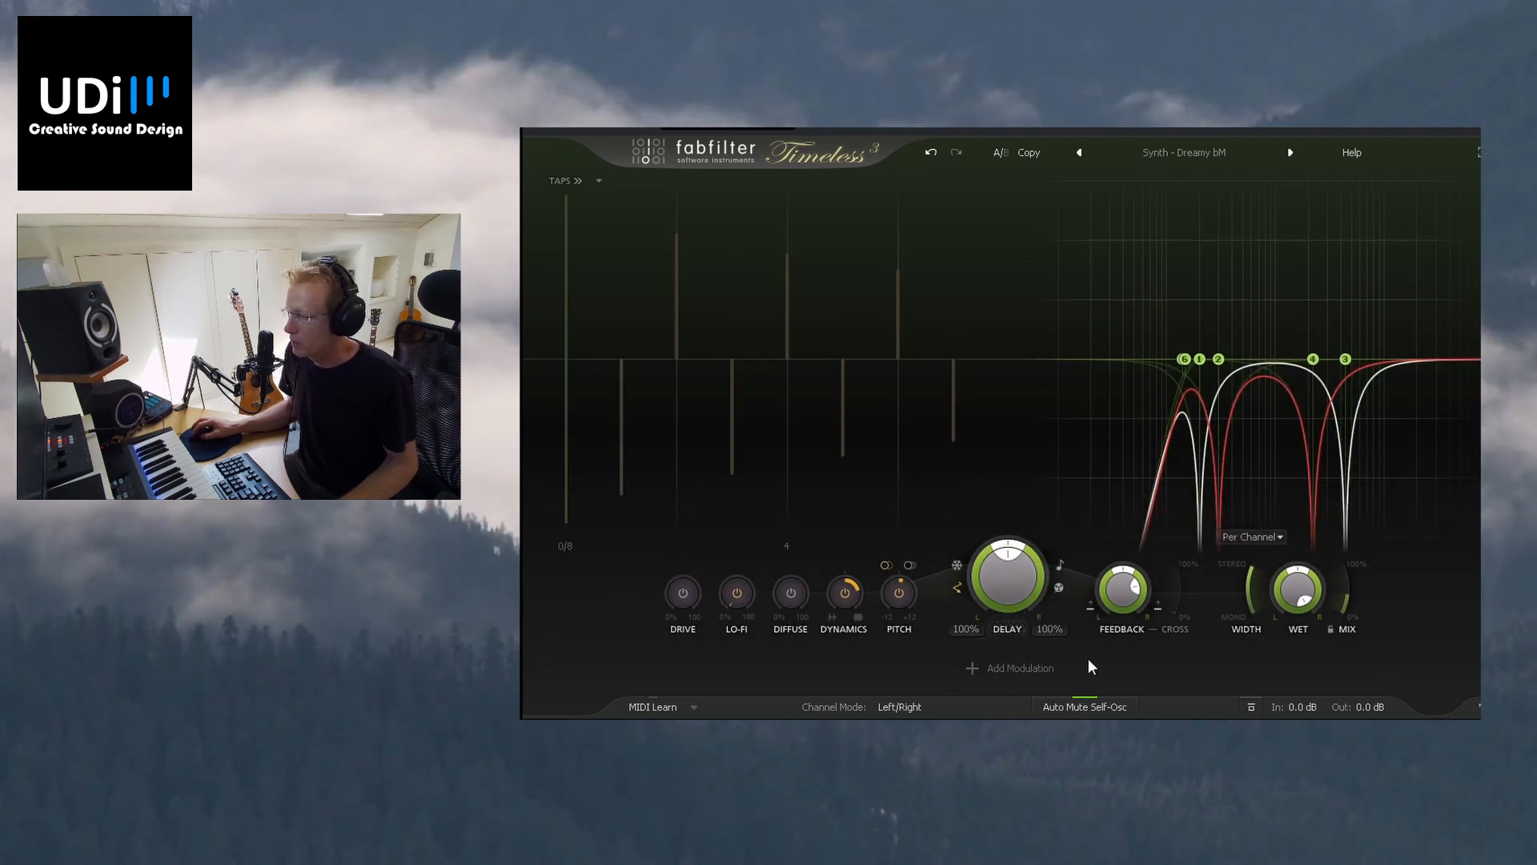
# Step: Add a new XLFO modulation source and route it to the Pitch Shift control
pyautogui.click(1015, 673)
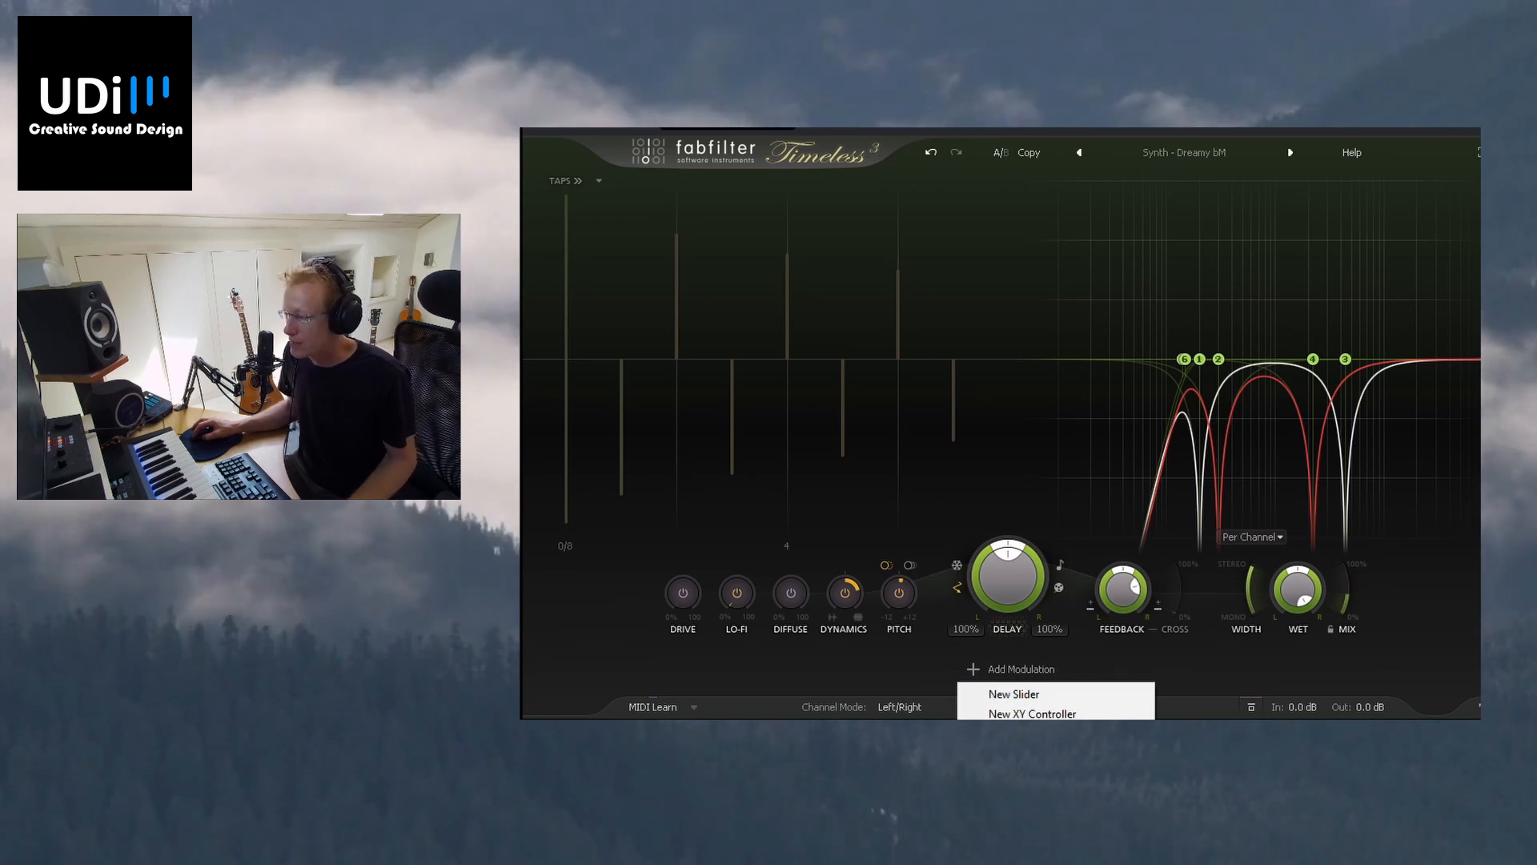
pyautogui.click(1032, 714)
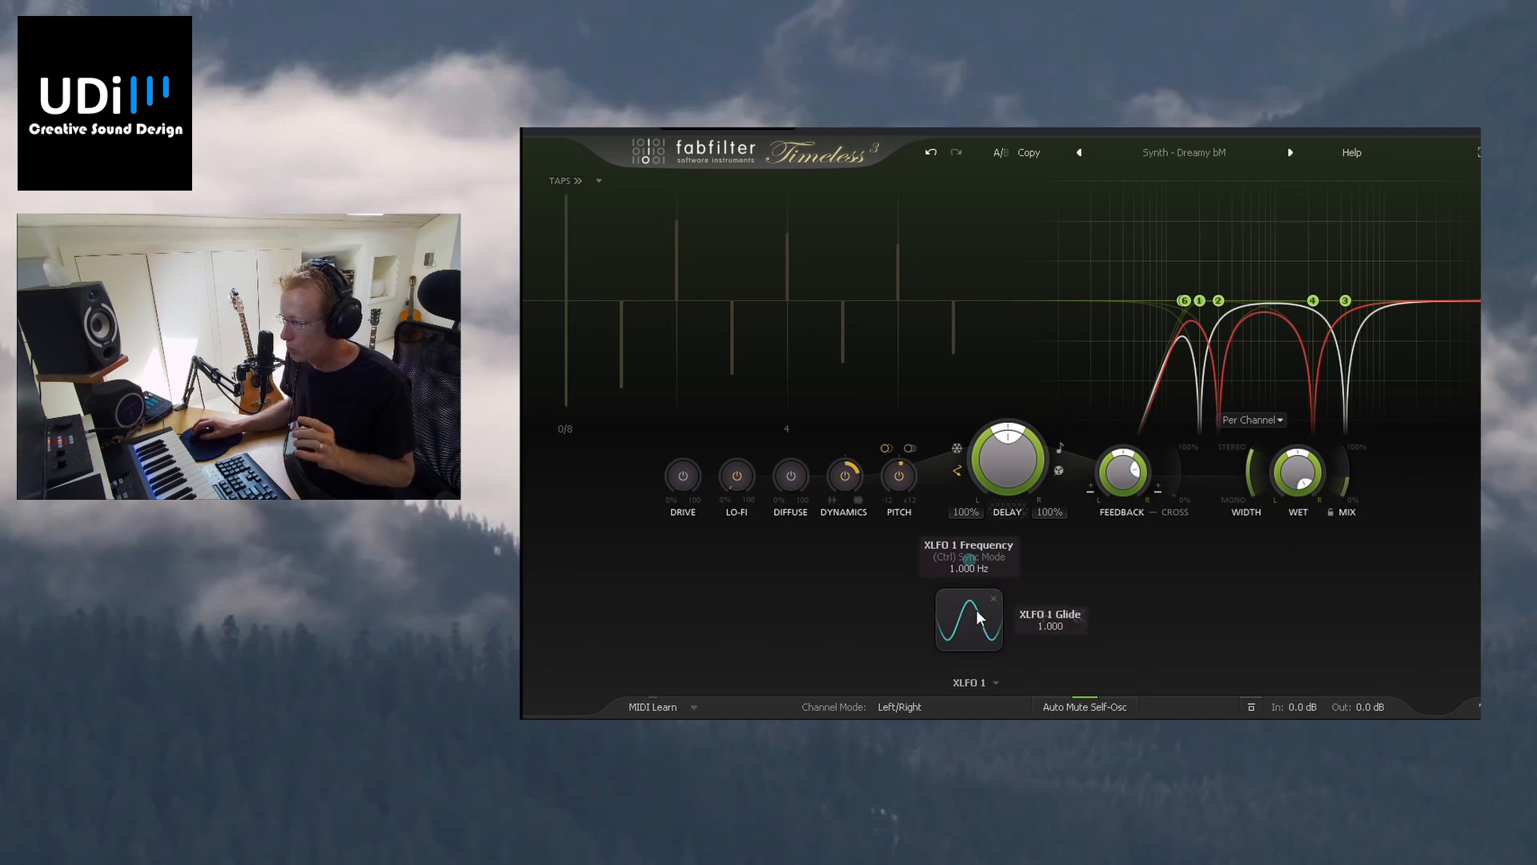
pyautogui.moveTo(969, 561); pyautogui.dragTo(929, 552)
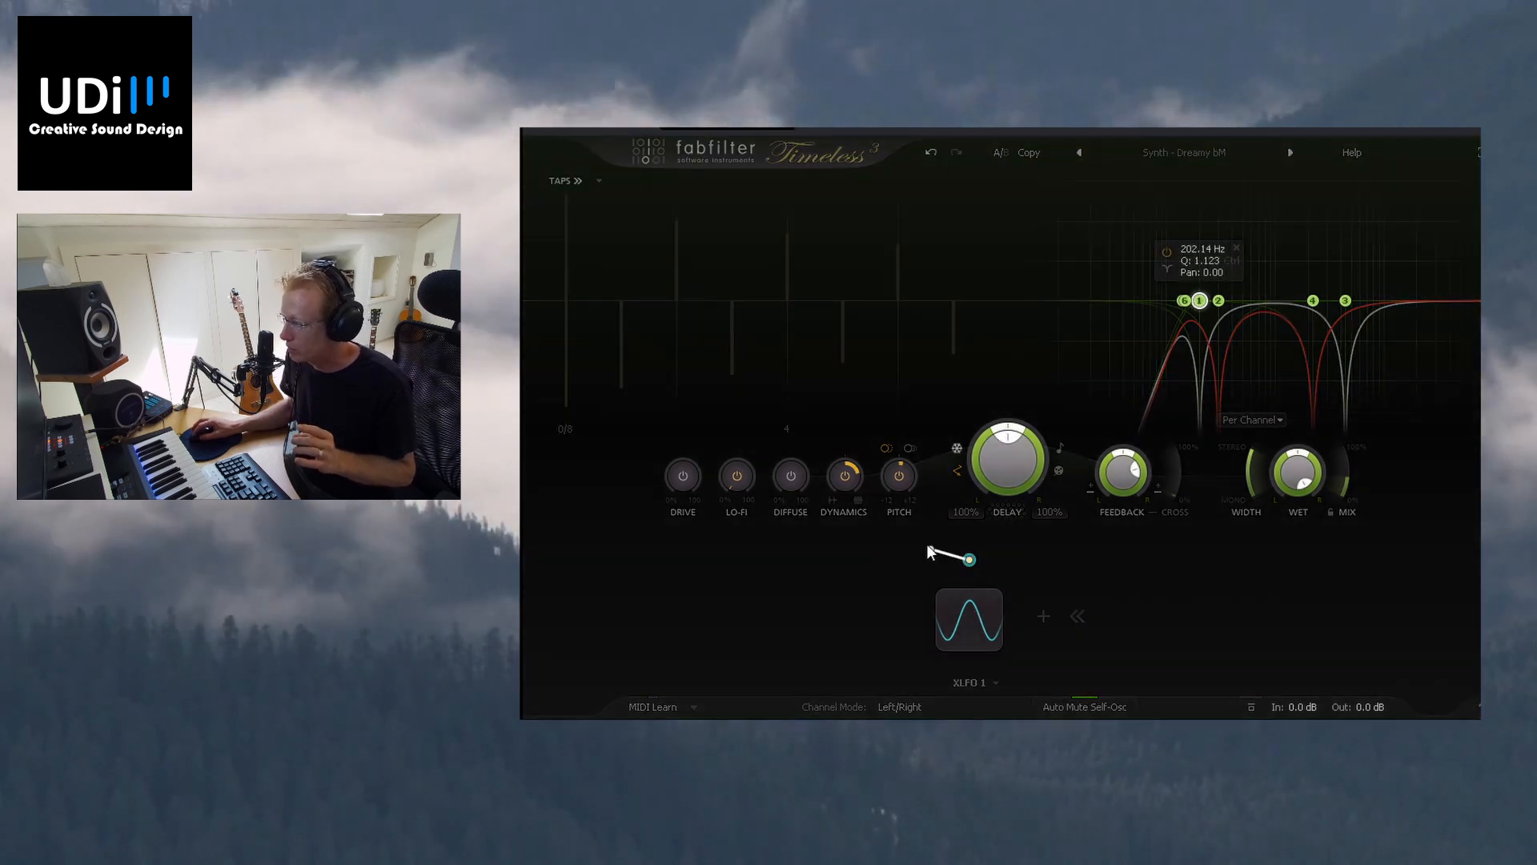
pyautogui.moveTo(886, 482); pyautogui.dragTo(899, 484)
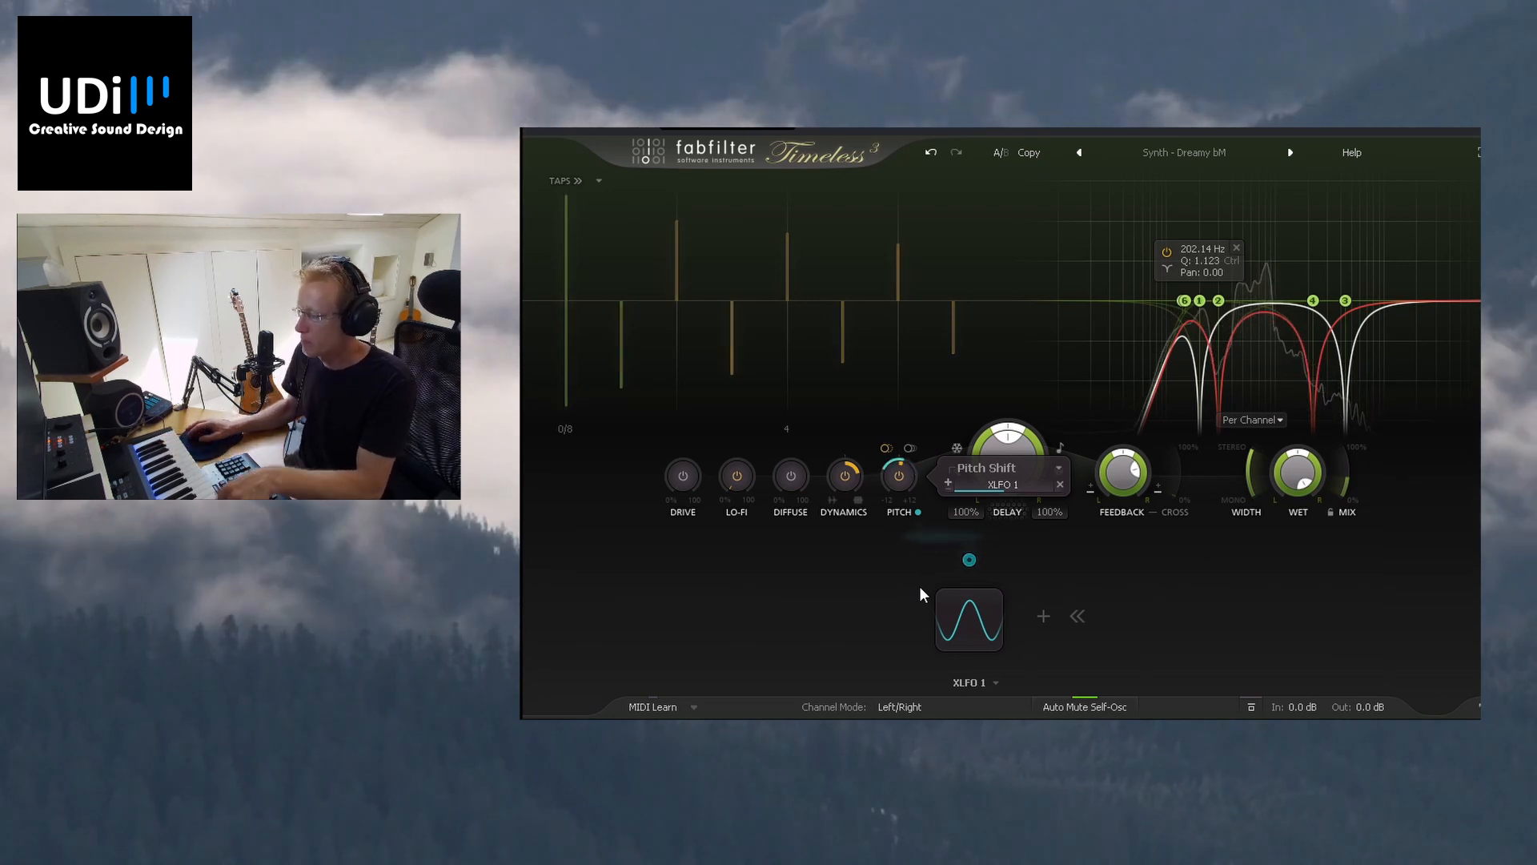
# Step: Expand XLFO 1, sync its rate to 1/4, and raise its modulation depth on Pitch Shift
pyautogui.moveTo(962, 588)
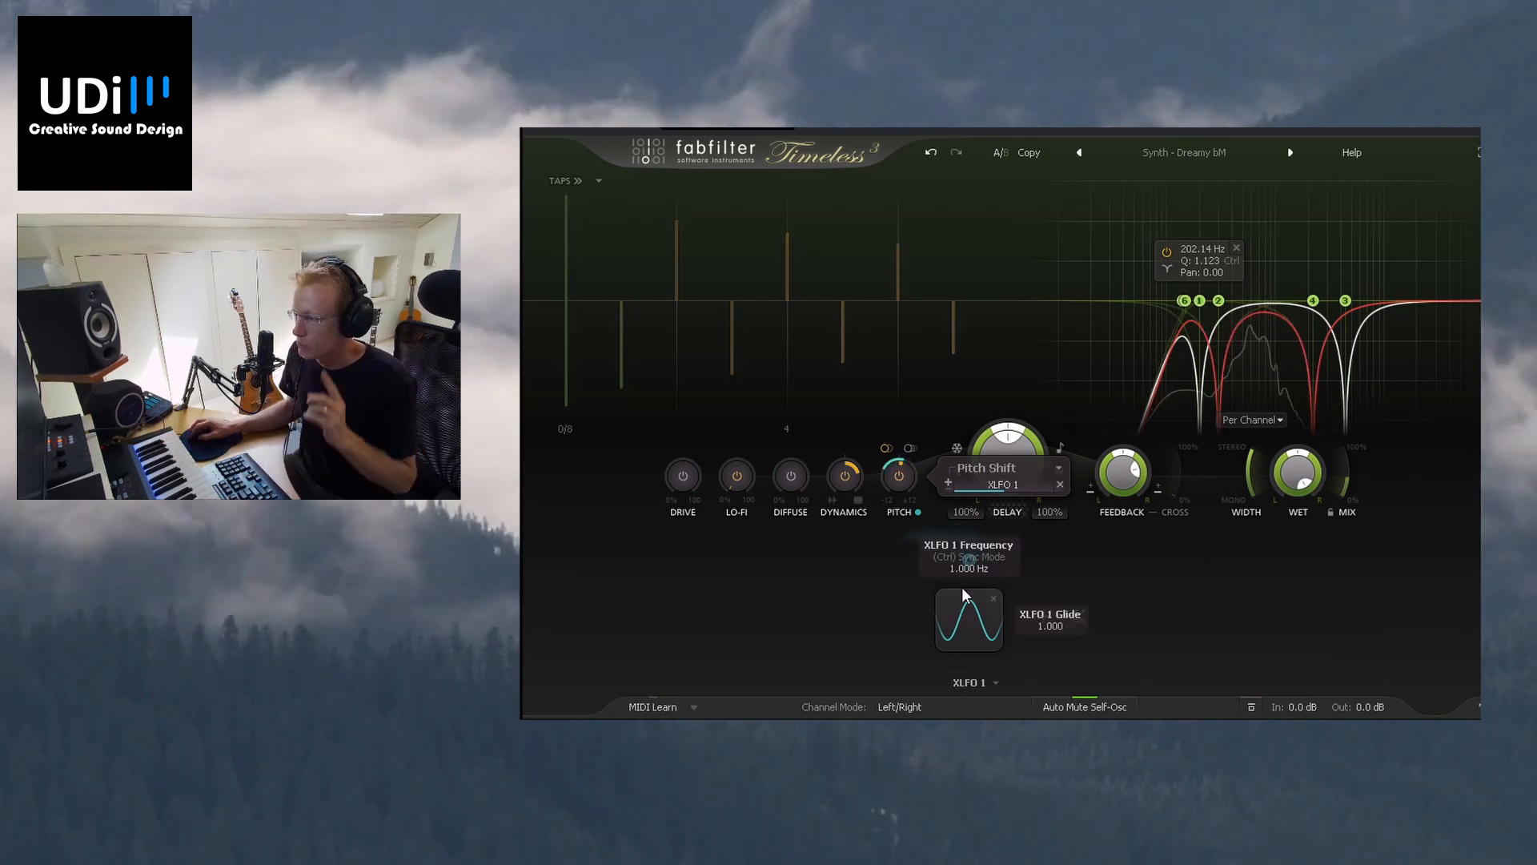
pyautogui.click(973, 613)
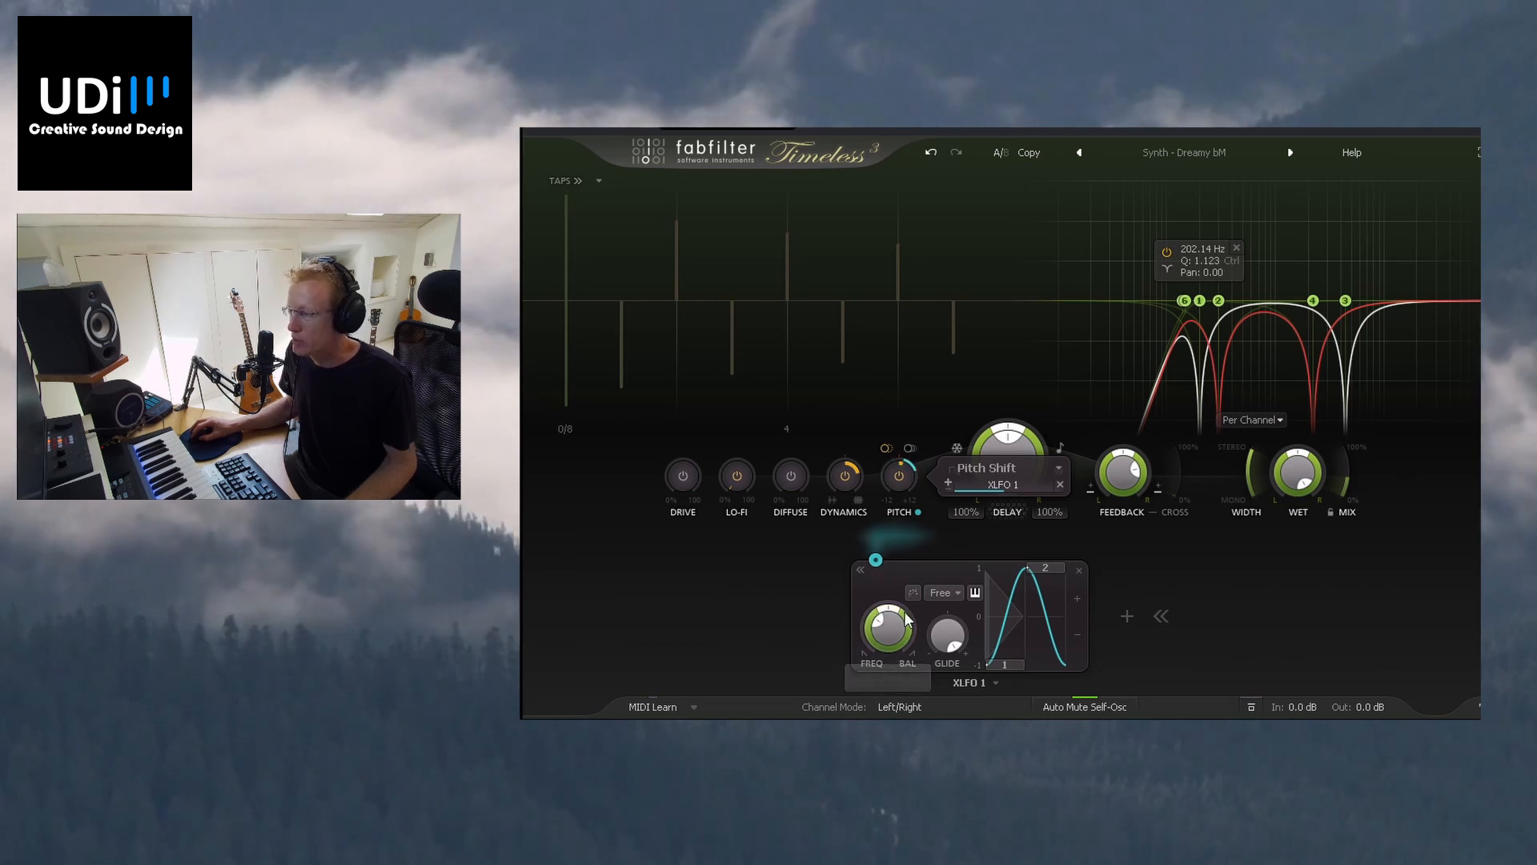
pyautogui.click(953, 594)
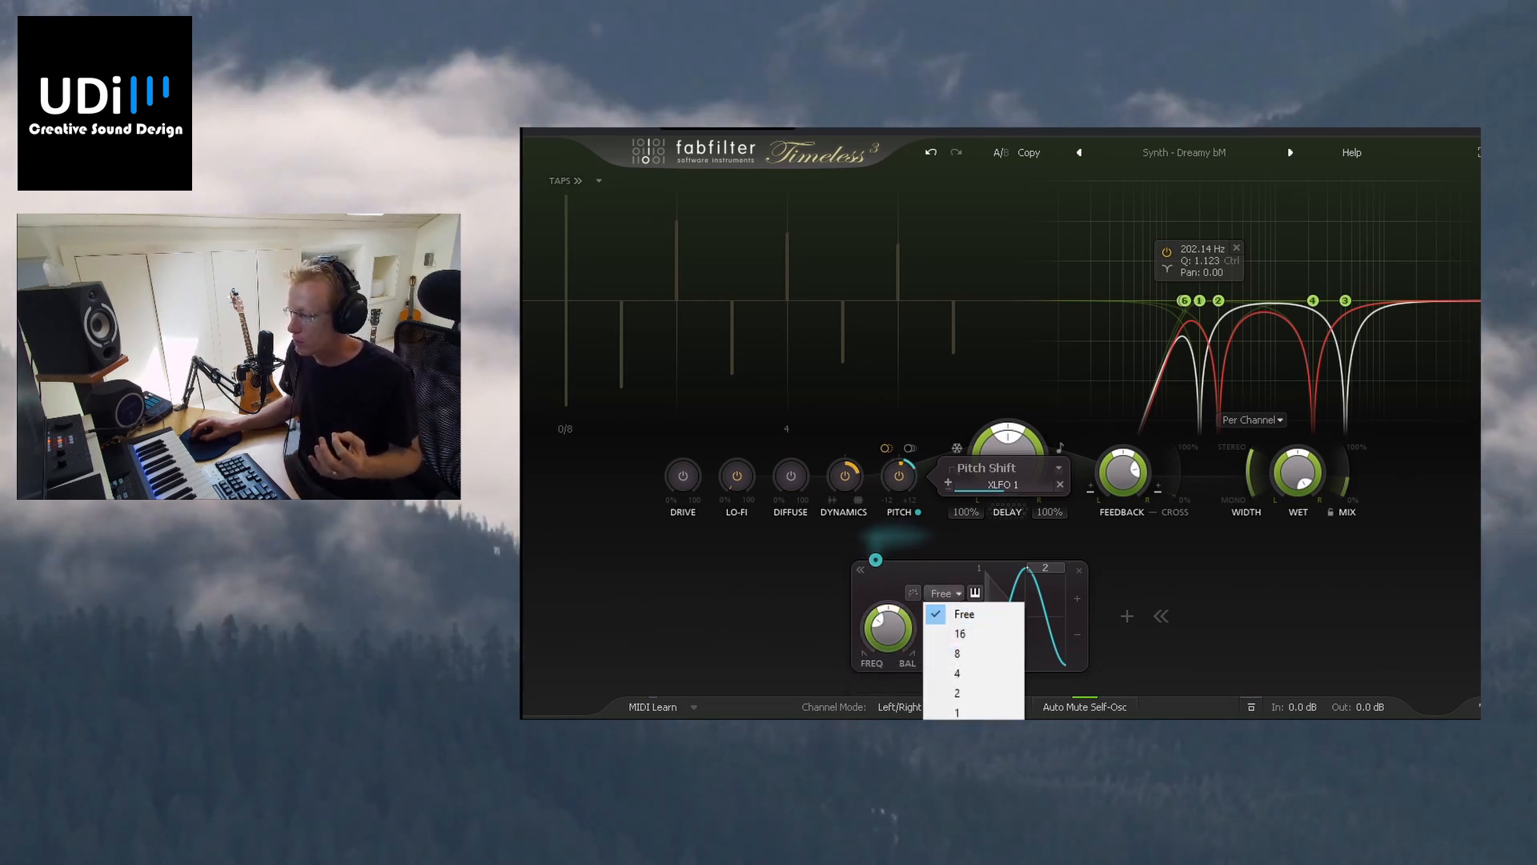
pyautogui.click(962, 753)
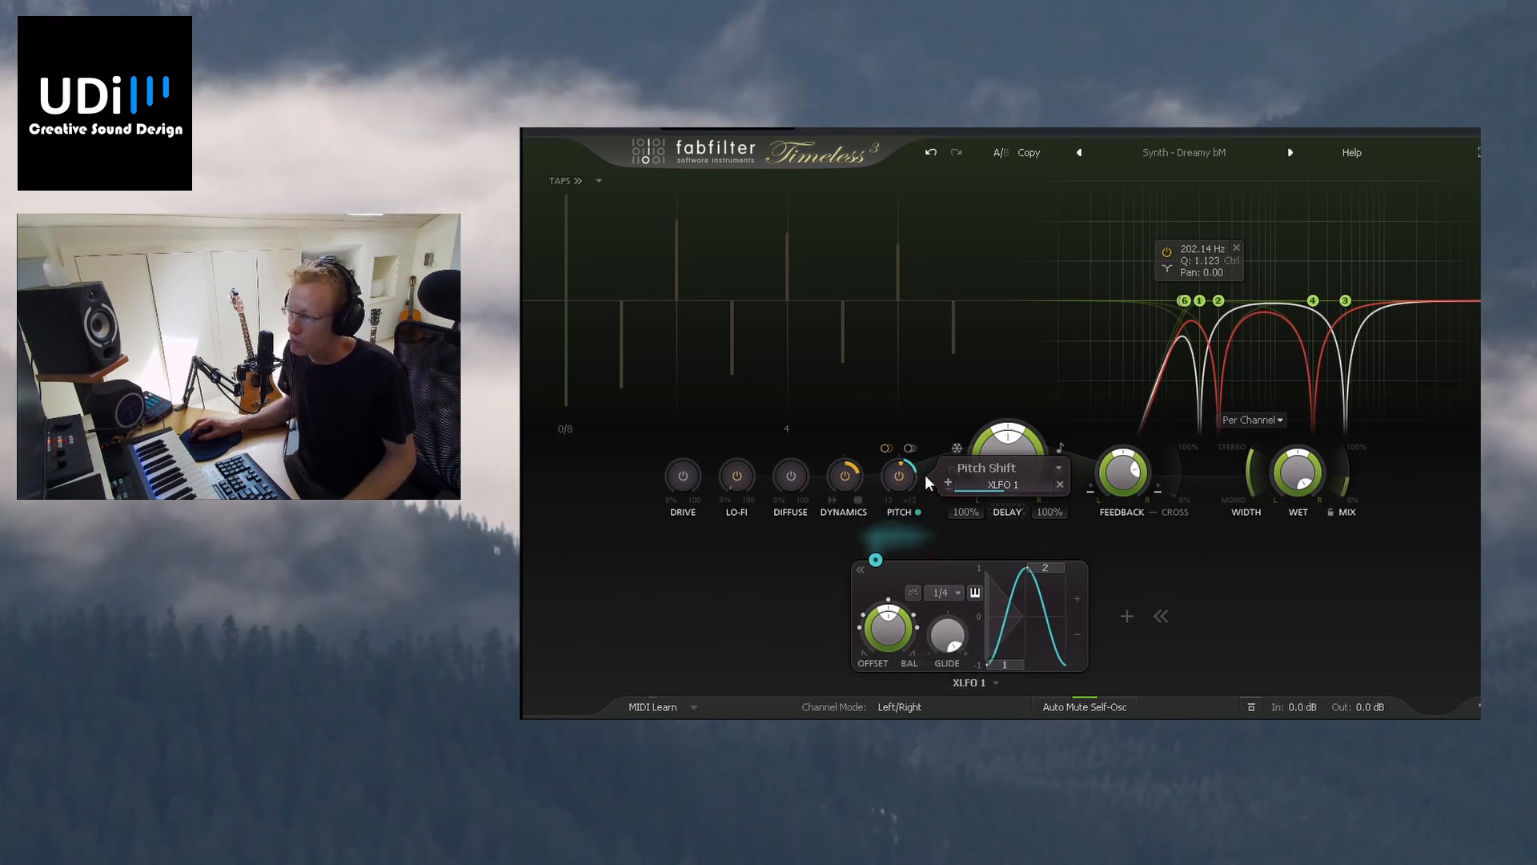
pyautogui.moveTo(913, 479)
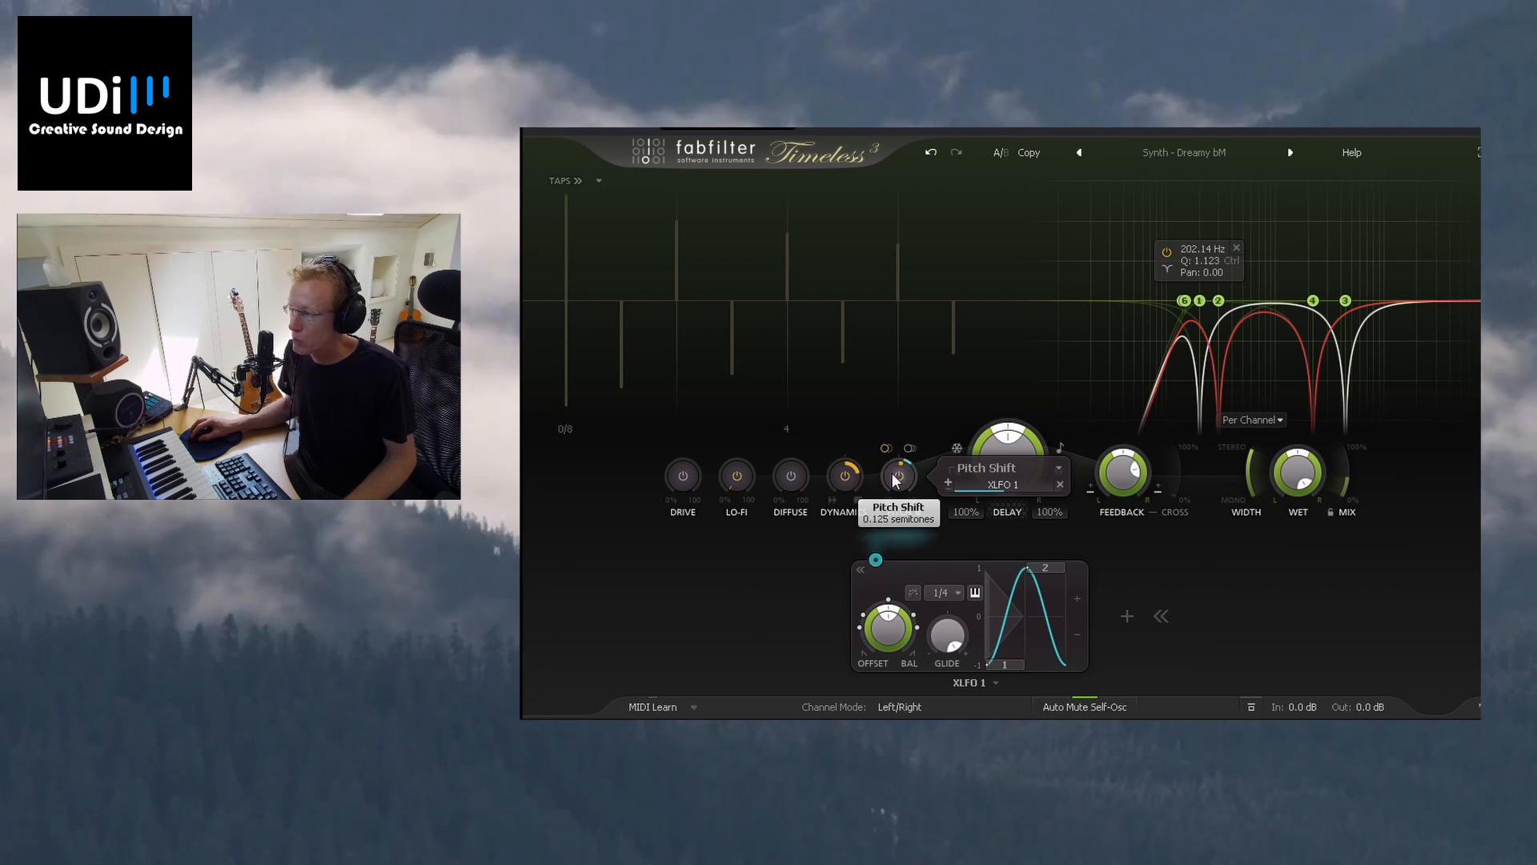
pyautogui.moveTo(993, 489)
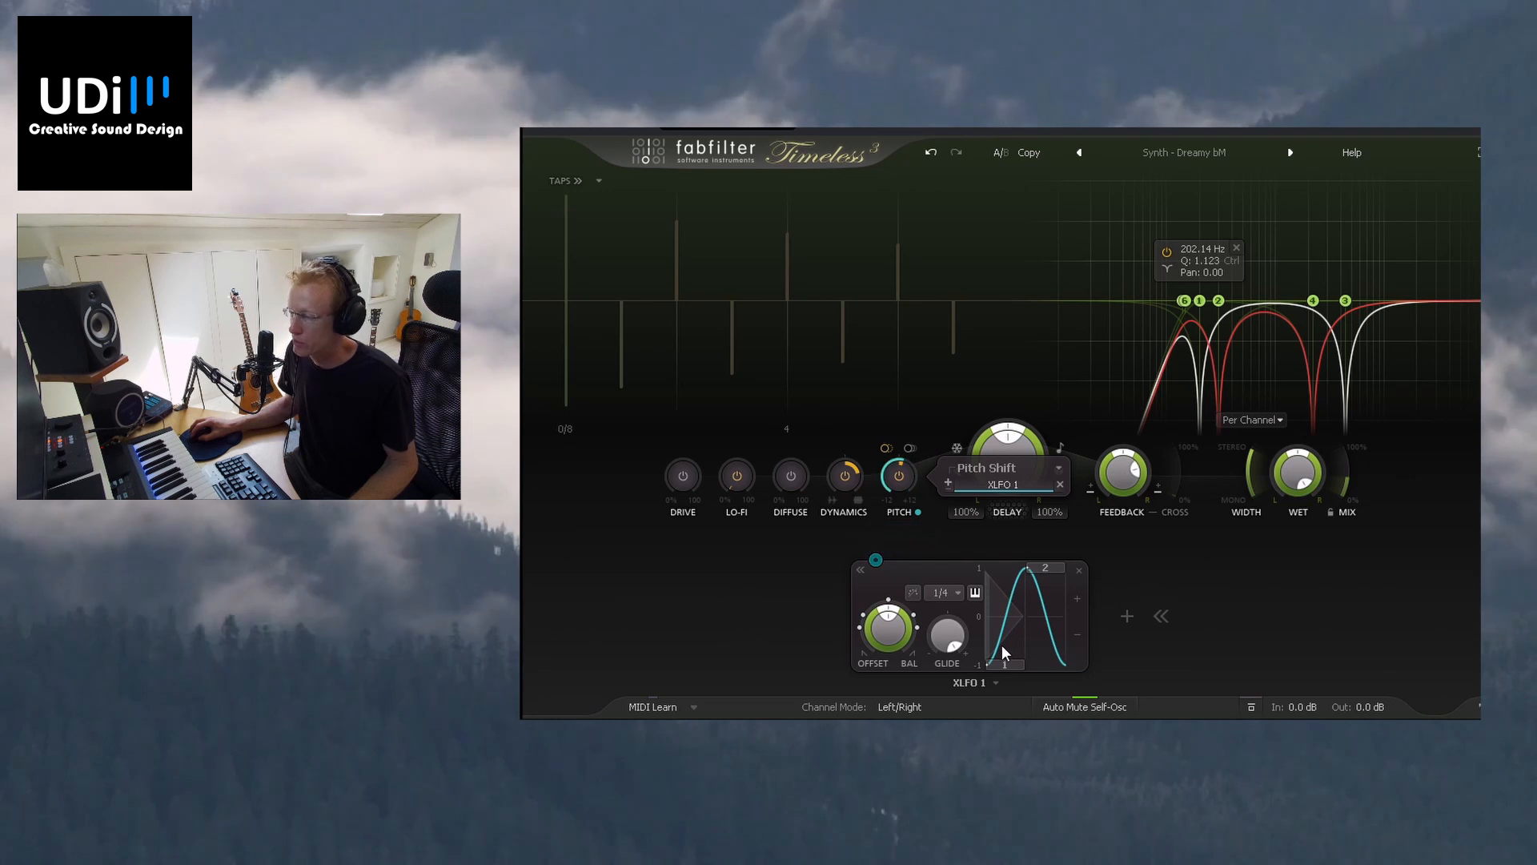
# Step: Try a low overall glide on XLFO 1 to turn its sine curve into a square shape
pyautogui.moveTo(948, 634); pyautogui.dragTo(948, 681)
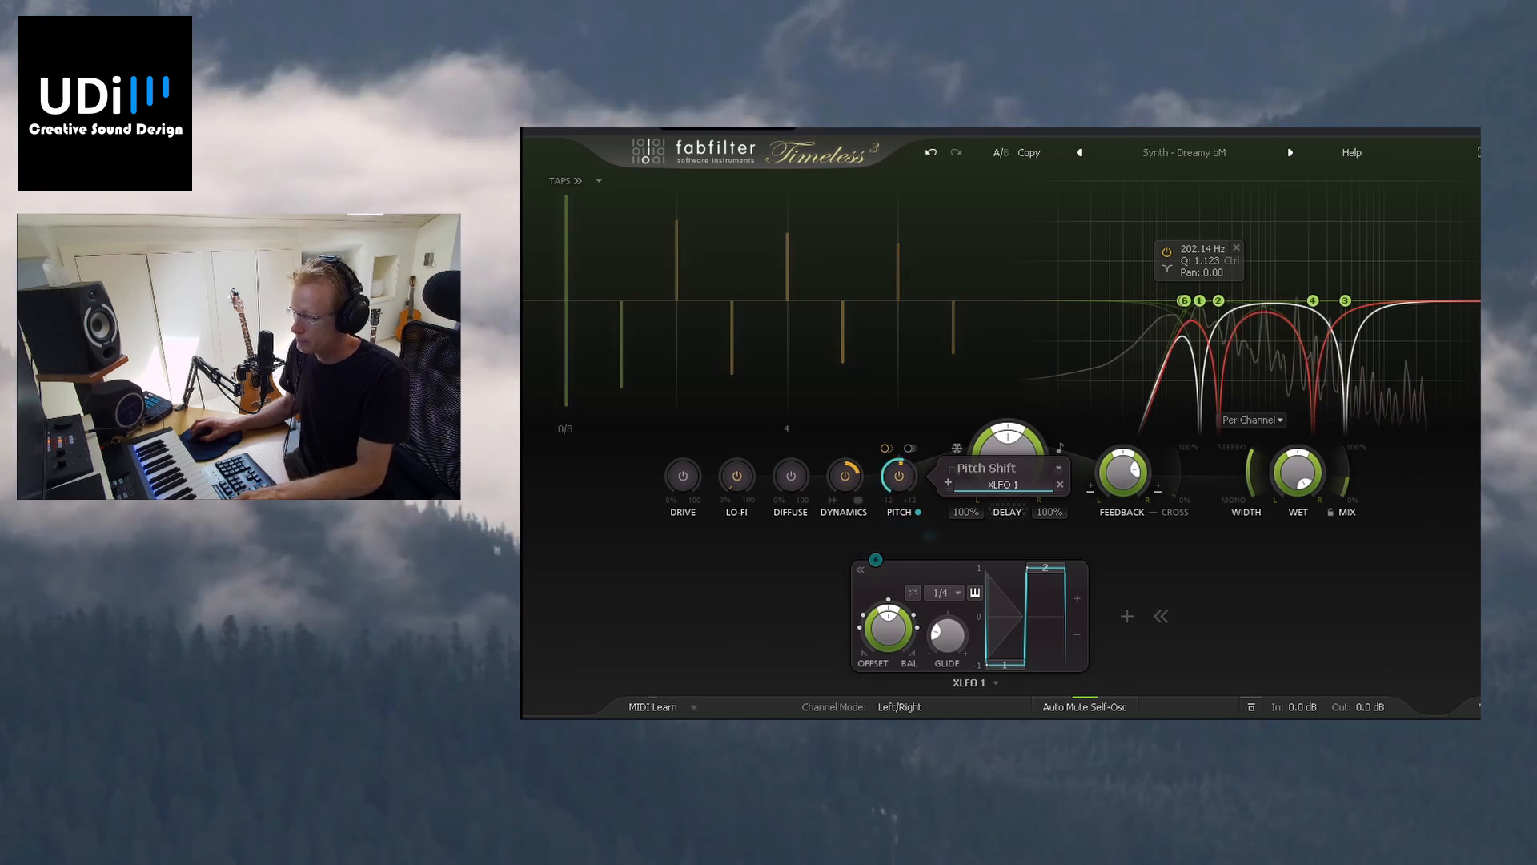
pyautogui.moveTo(893, 631)
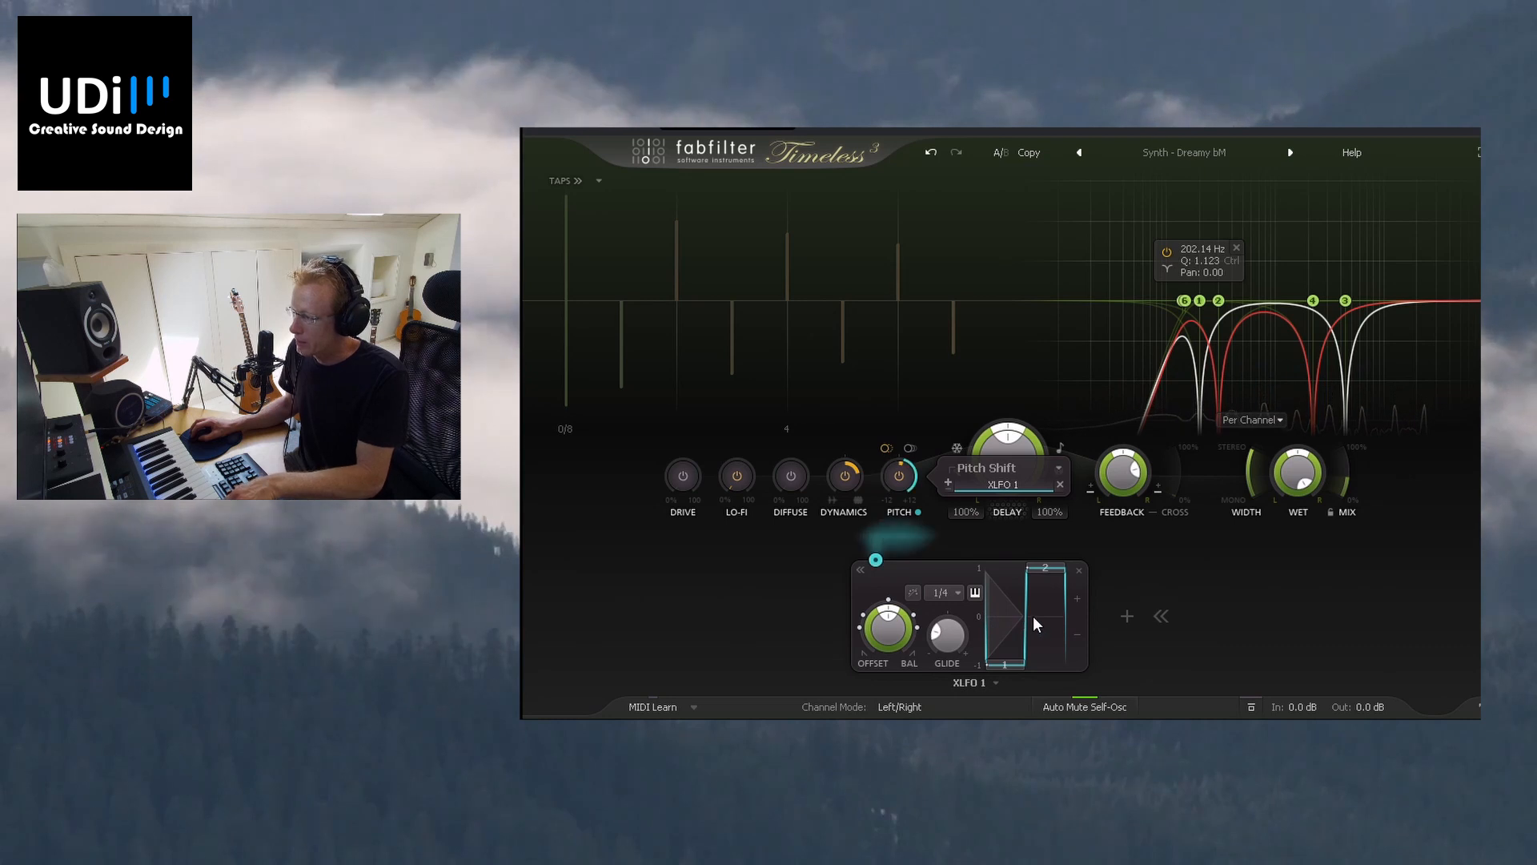
pyautogui.moveTo(945, 623)
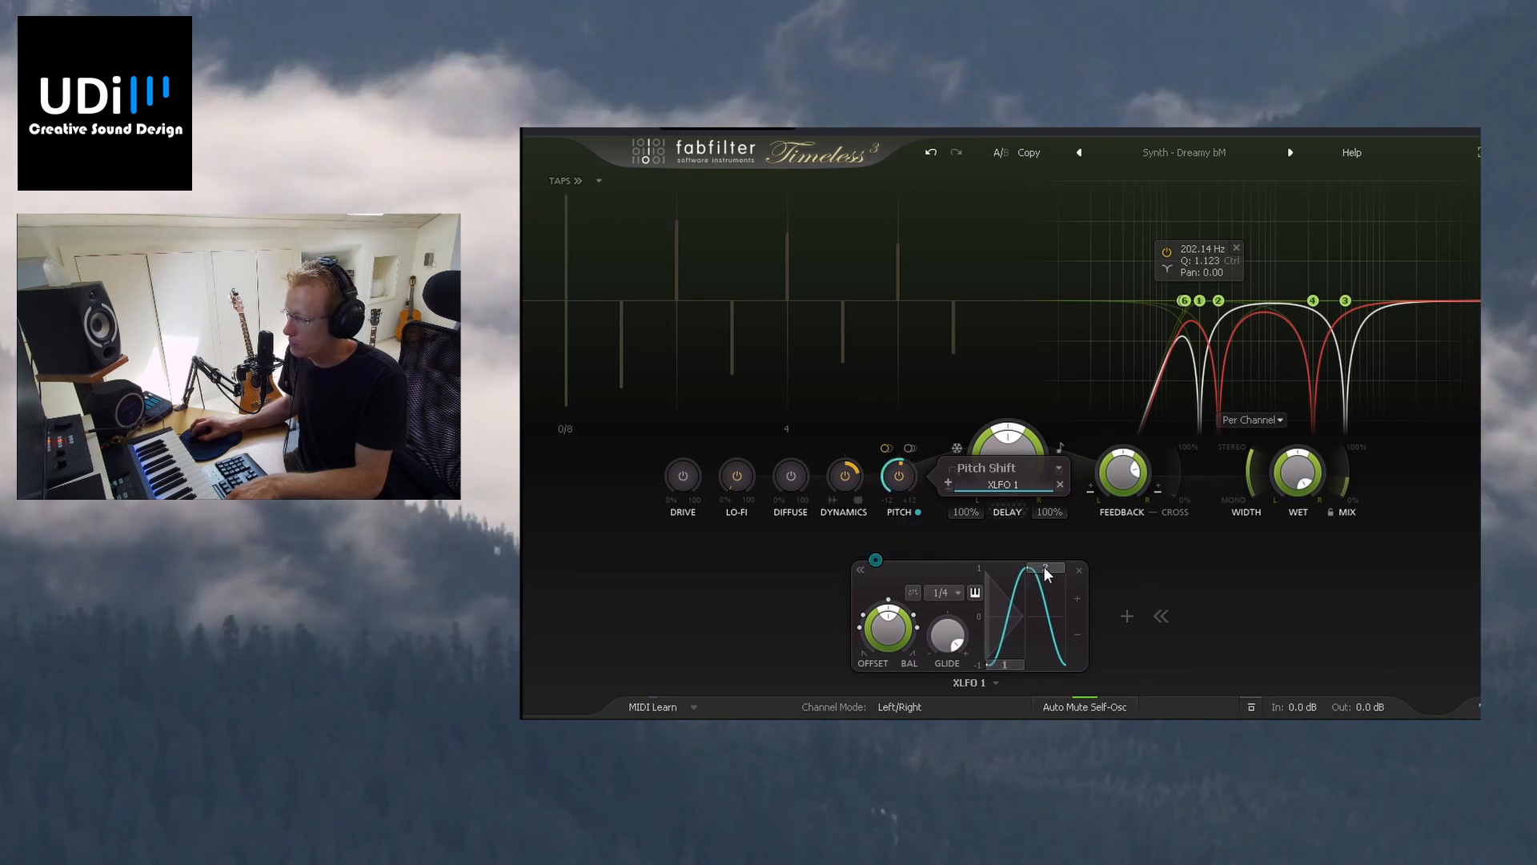
# Step: Add a third step to XLFO 1 and lower that step's value and glide
pyautogui.click(1073, 596)
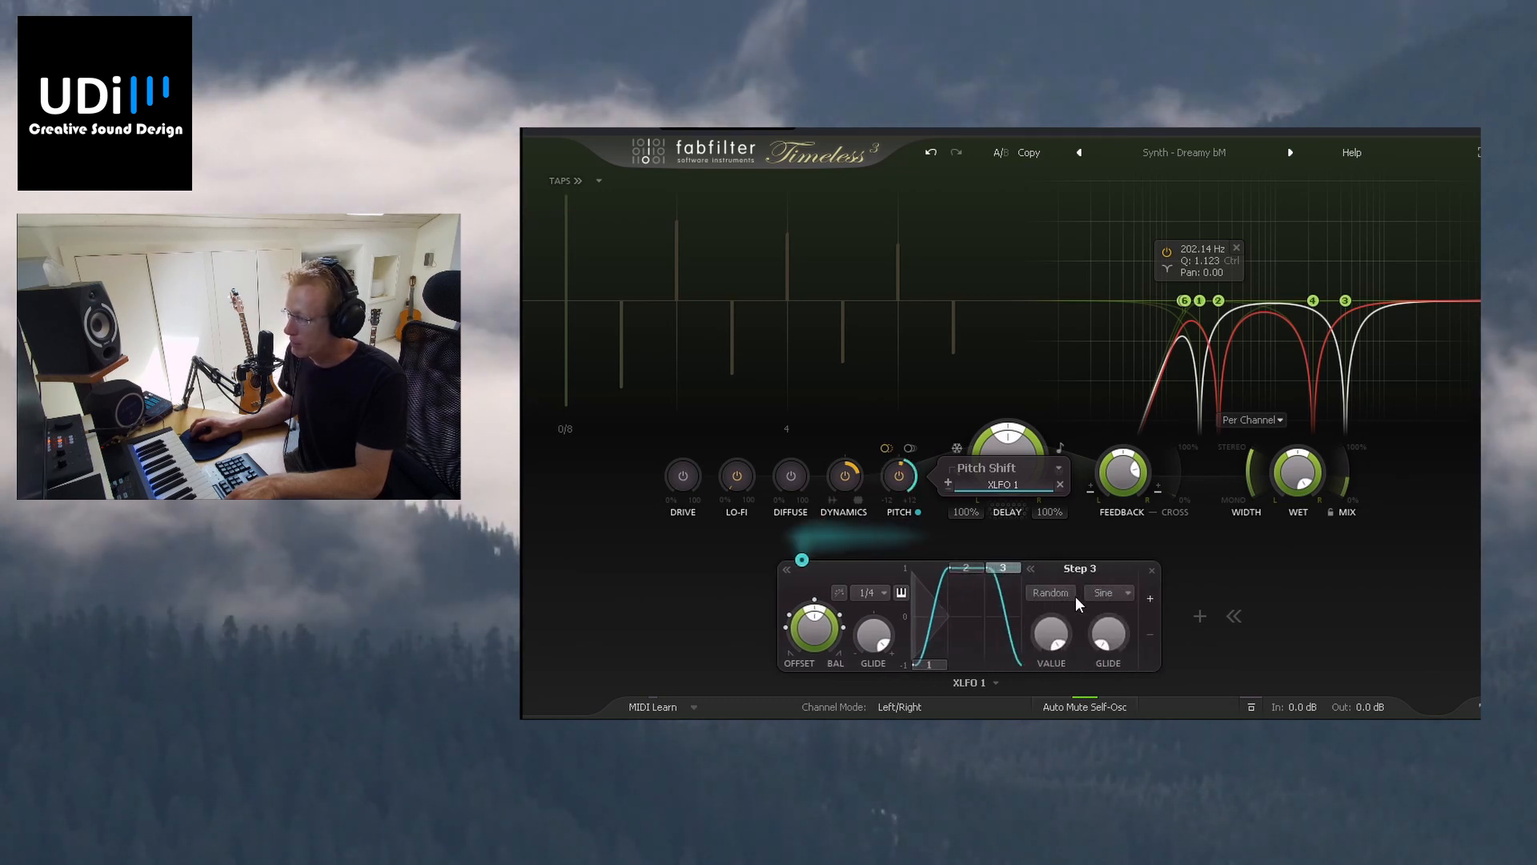
pyautogui.moveTo(1061, 636)
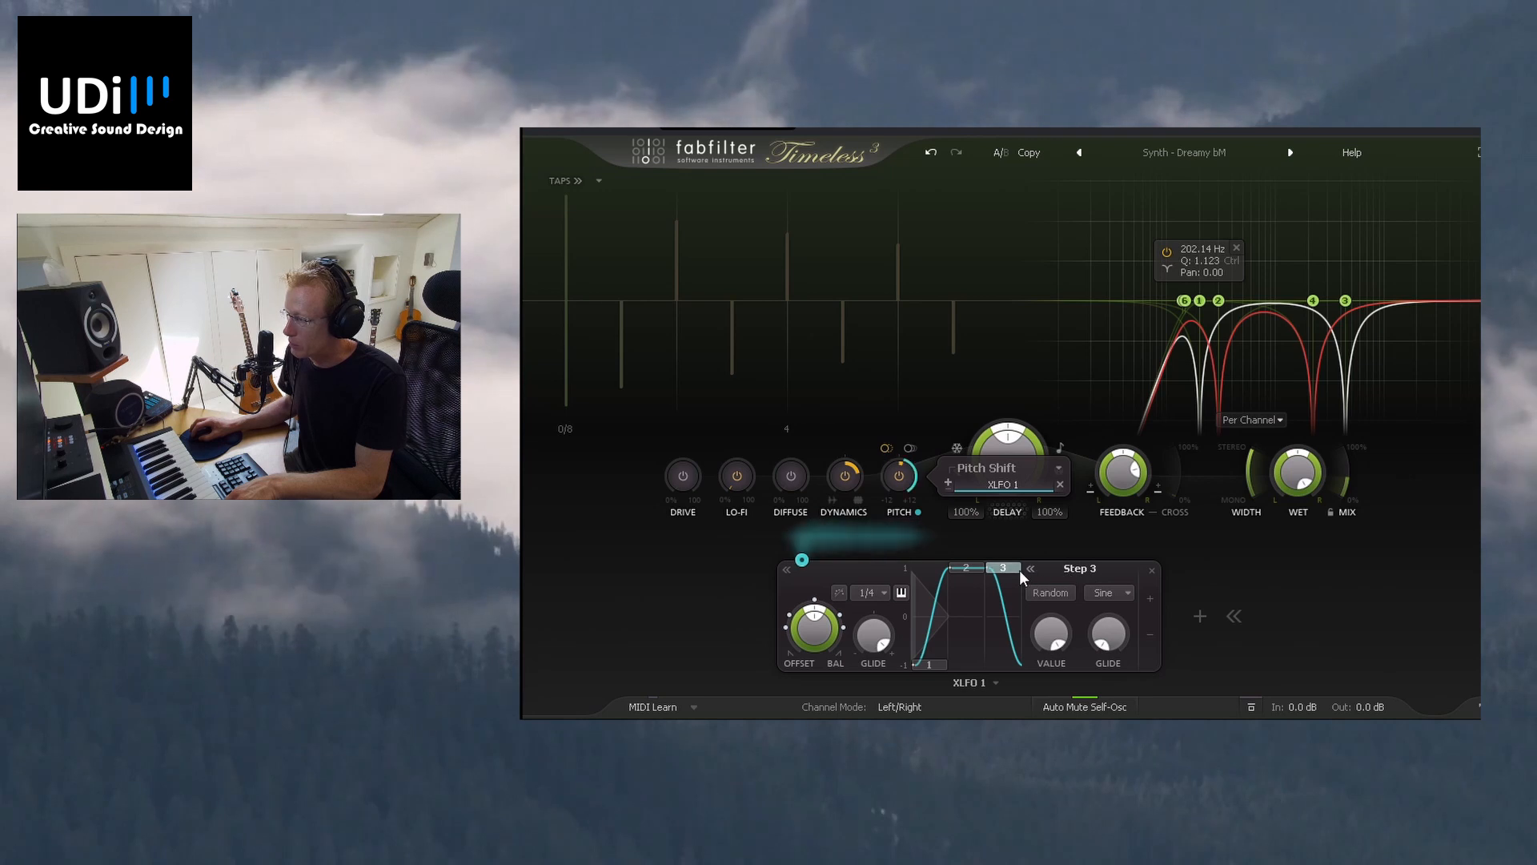
pyautogui.moveTo(1049, 625); pyautogui.dragTo(1047, 694)
pyautogui.moveTo(1108, 634); pyautogui.dragTo(1099, 550)
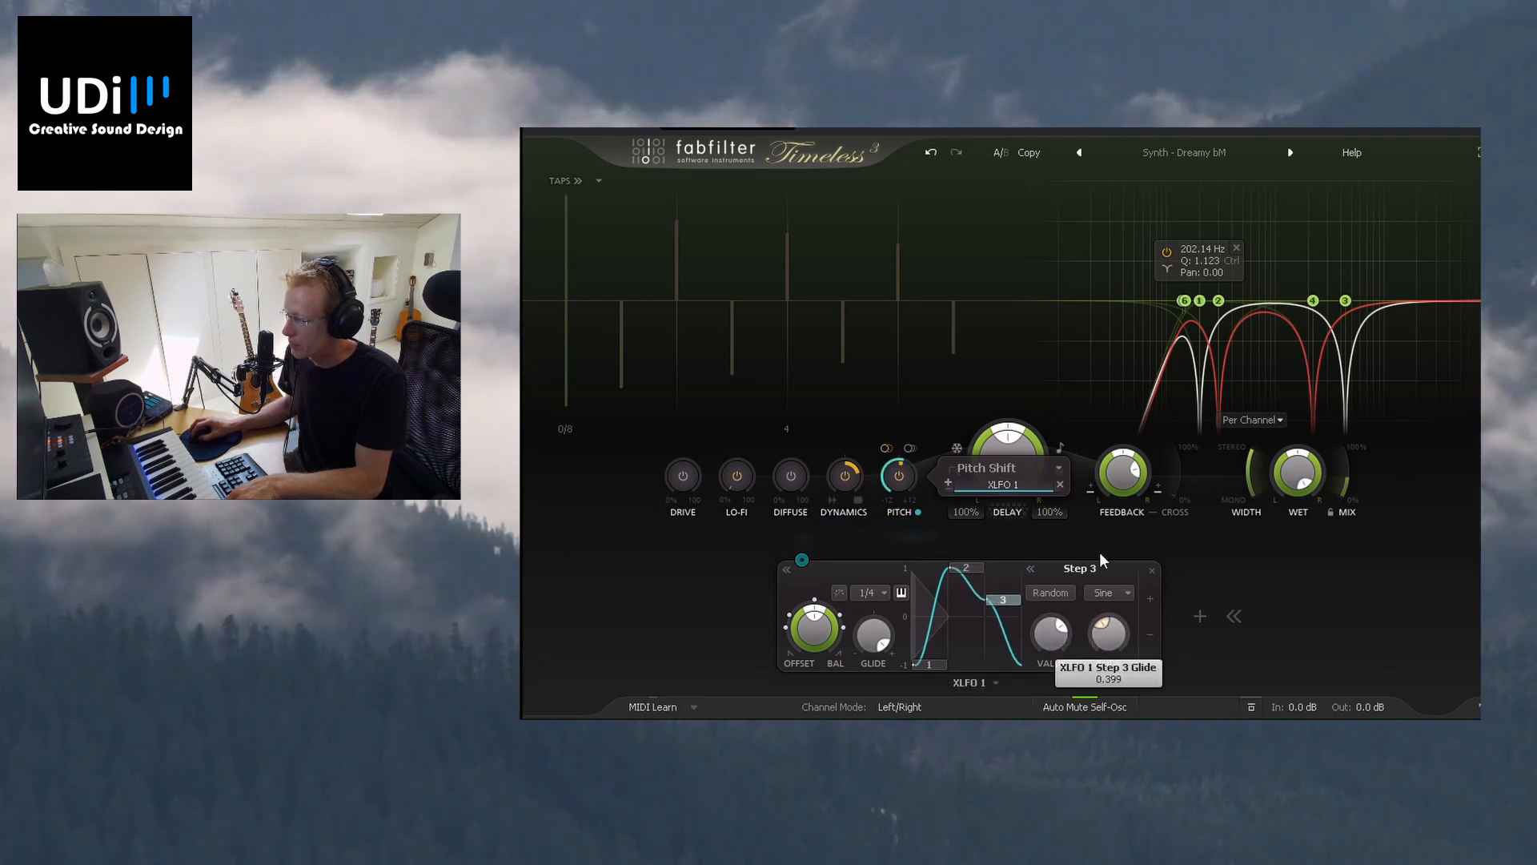
pyautogui.moveTo(1052, 646); pyautogui.dragTo(1048, 705)
pyautogui.moveTo(1003, 605)
pyautogui.mouseDown()
pyautogui.moveTo(969, 611)
pyautogui.moveTo(970, 570)
pyautogui.moveTo(1004, 597)
pyautogui.moveTo(1004, 633)
pyautogui.mouseUp()
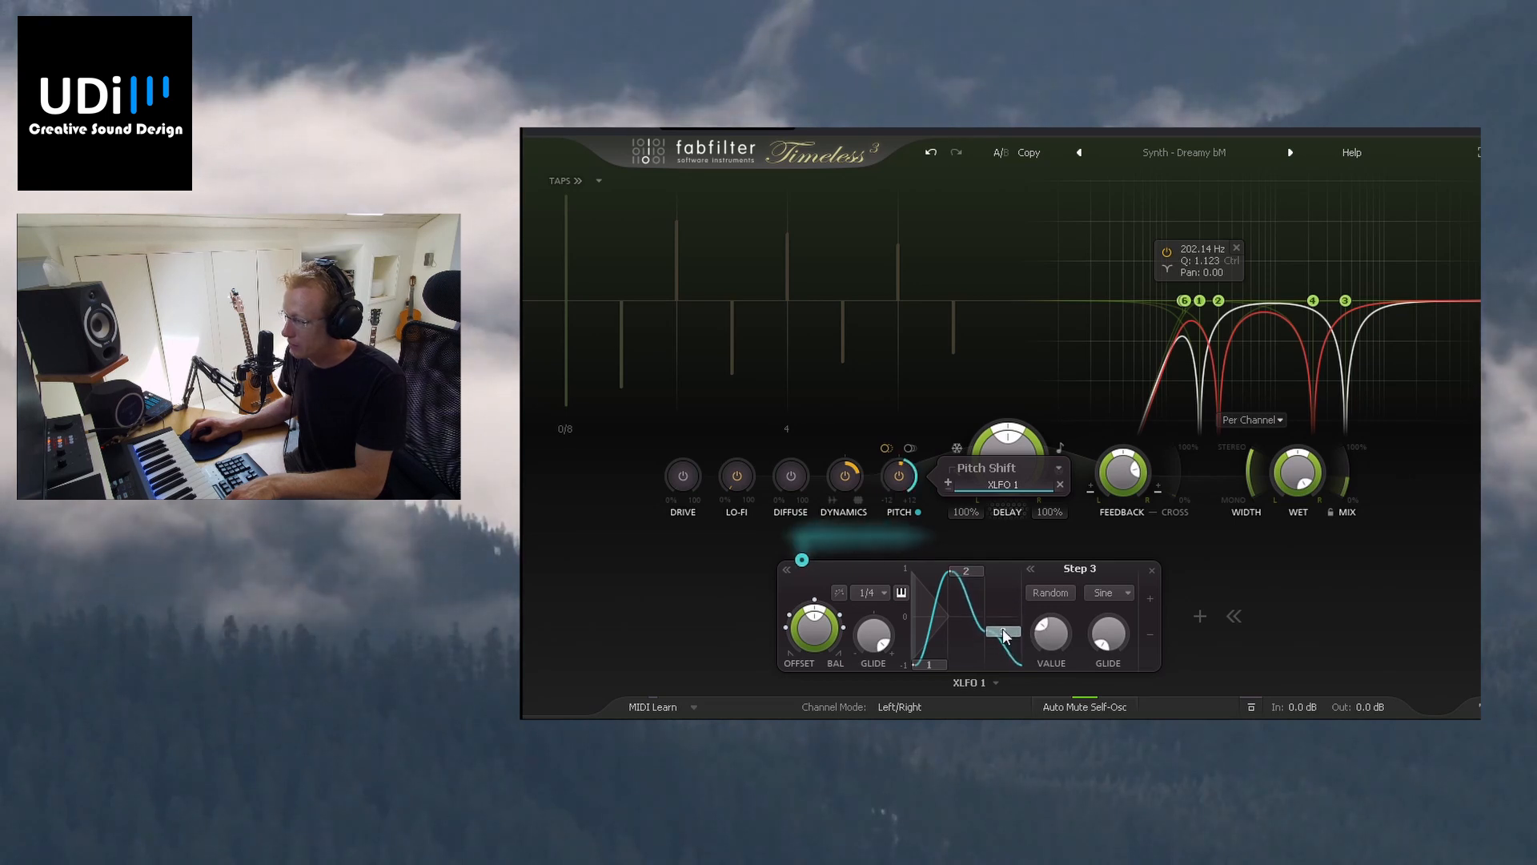
pyautogui.click(840, 594)
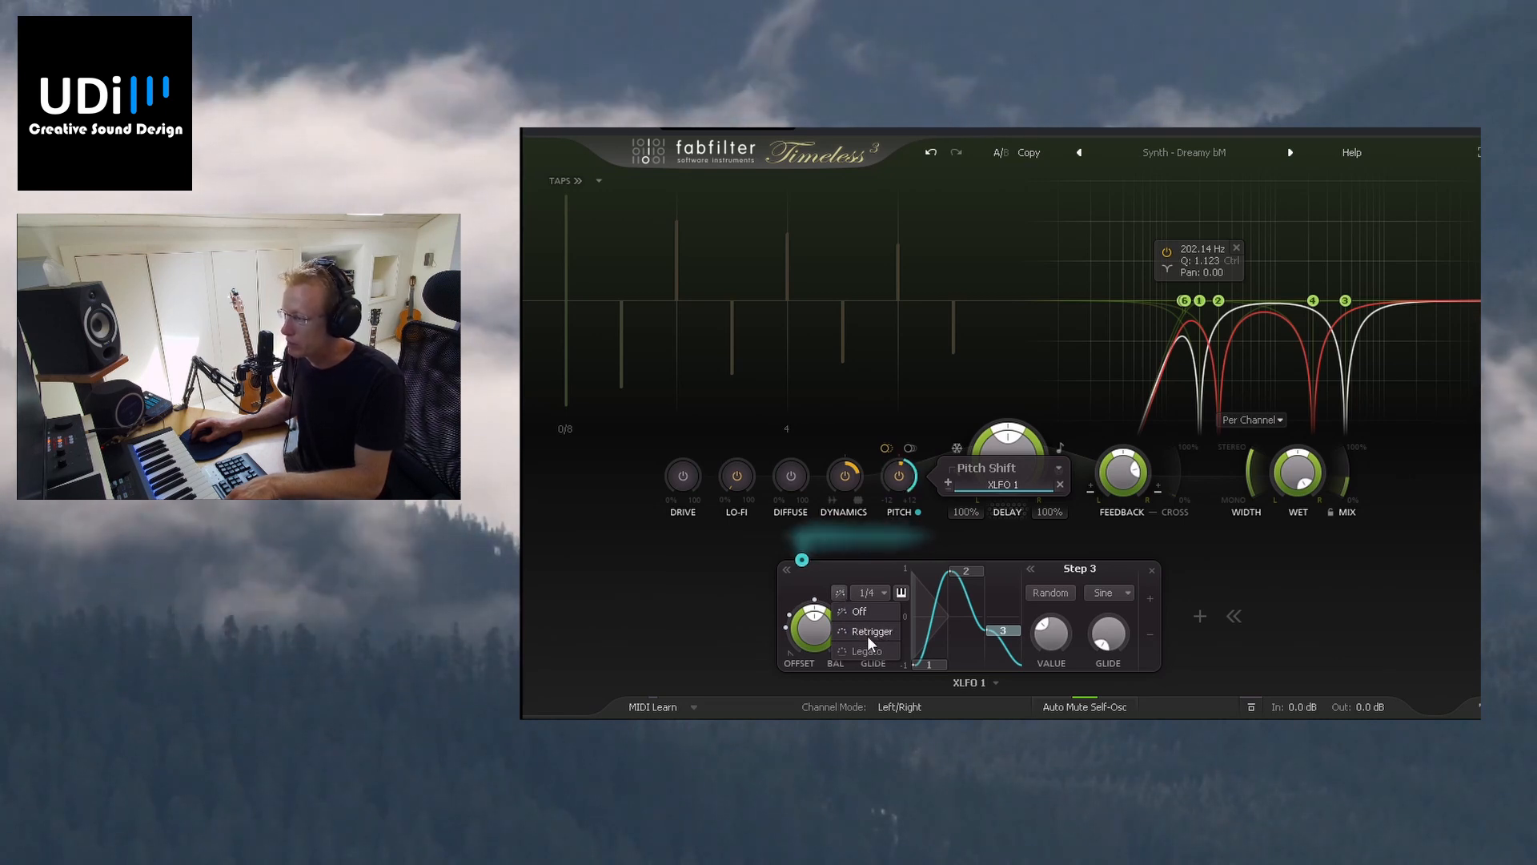
pyautogui.click(814, 580)
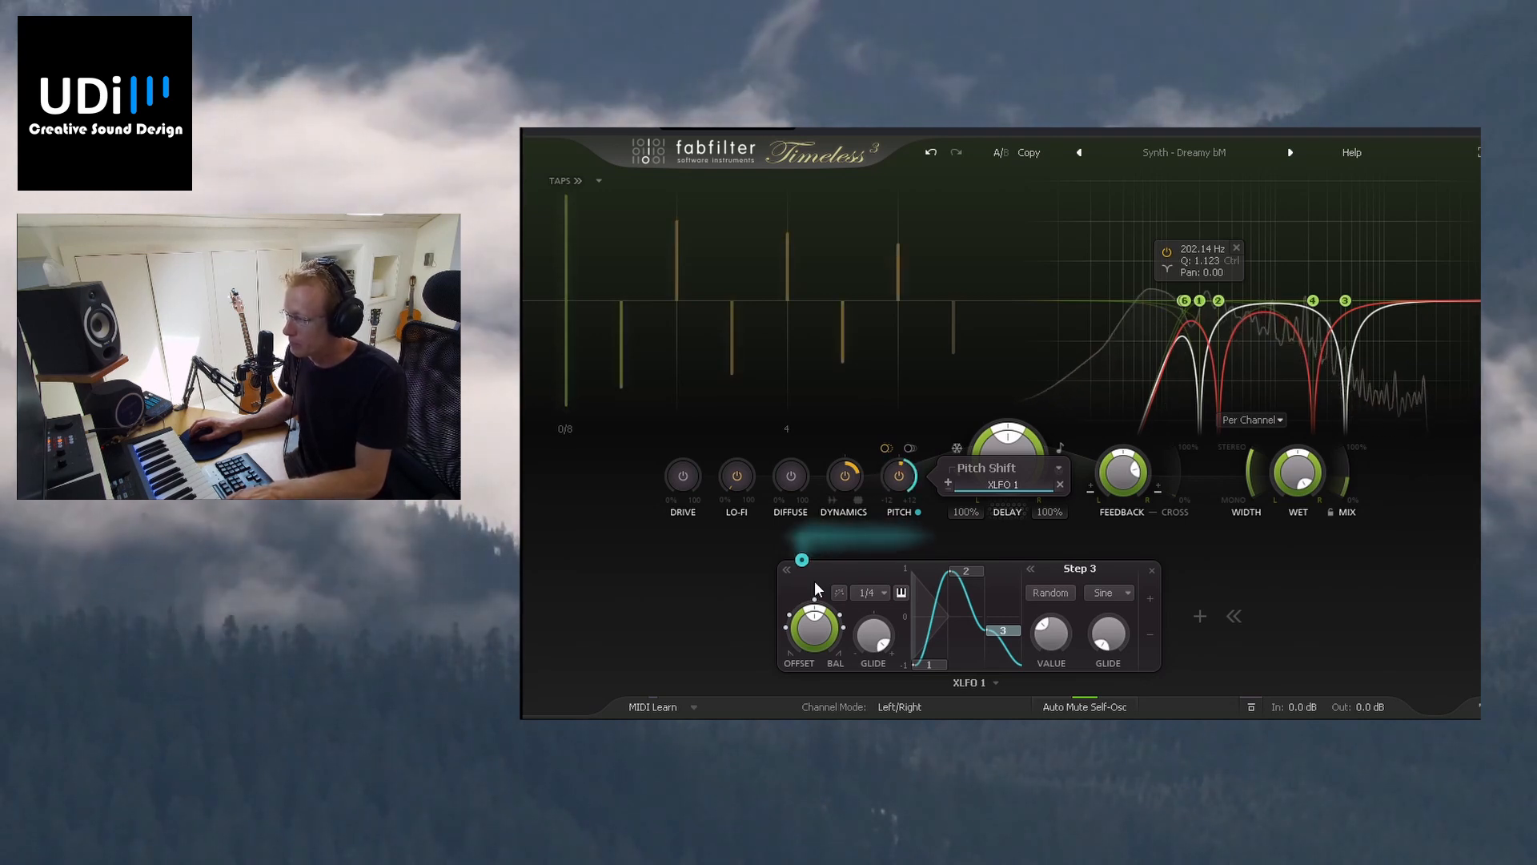
# Step: Lower XLFO 1's step 3 to near the minimum and add a fourth step set near the maximum
pyautogui.moveTo(1002, 630)
pyautogui.mouseDown()
pyautogui.moveTo(1009, 595)
pyautogui.moveTo(990, 655)
pyautogui.mouseUp()
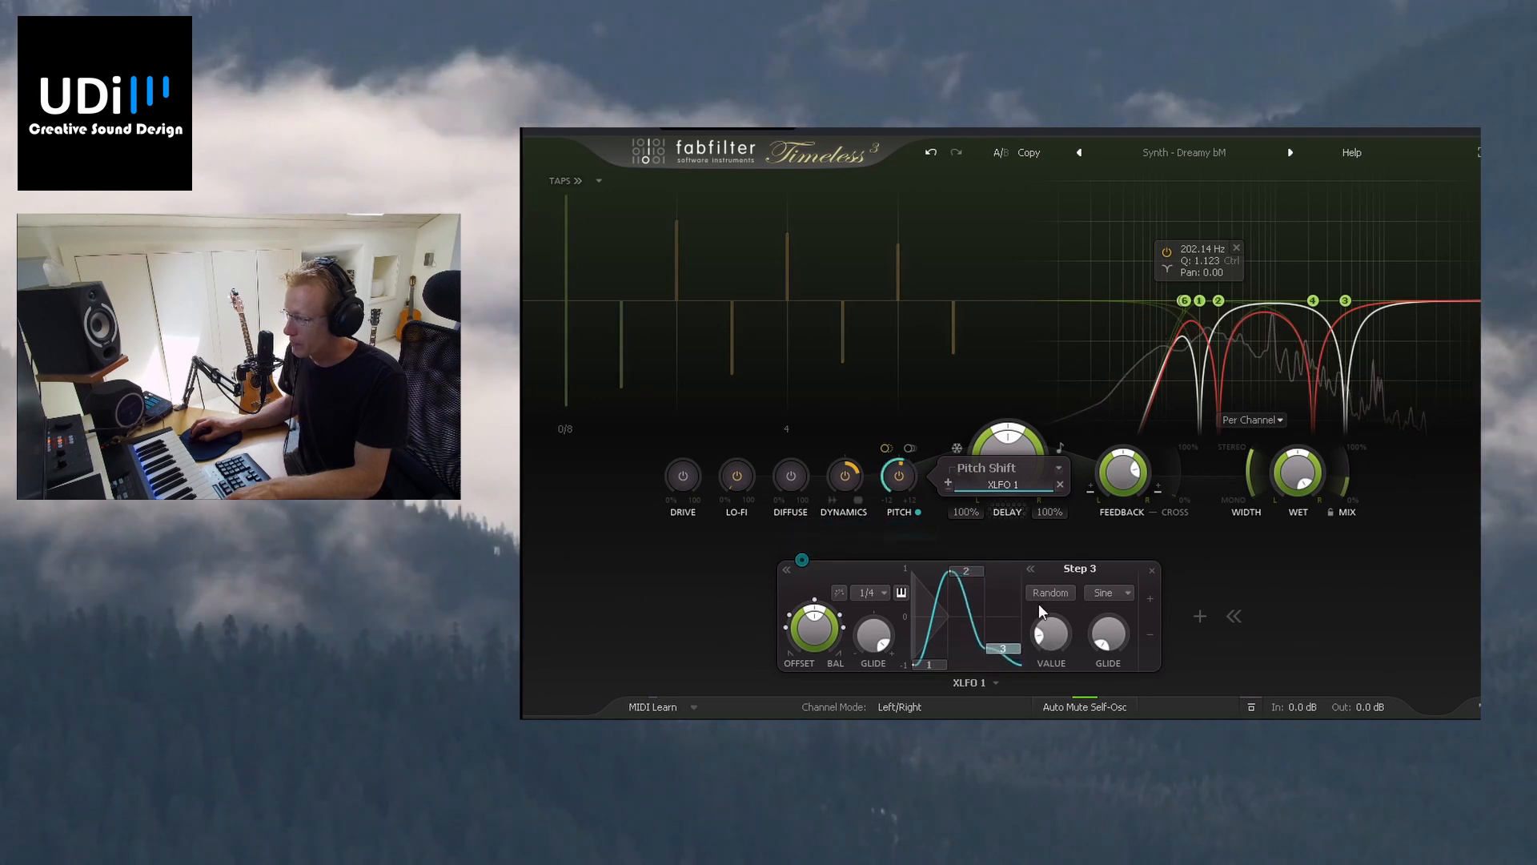
pyautogui.click(1151, 598)
pyautogui.moveTo(1016, 648); pyautogui.dragTo(1009, 560)
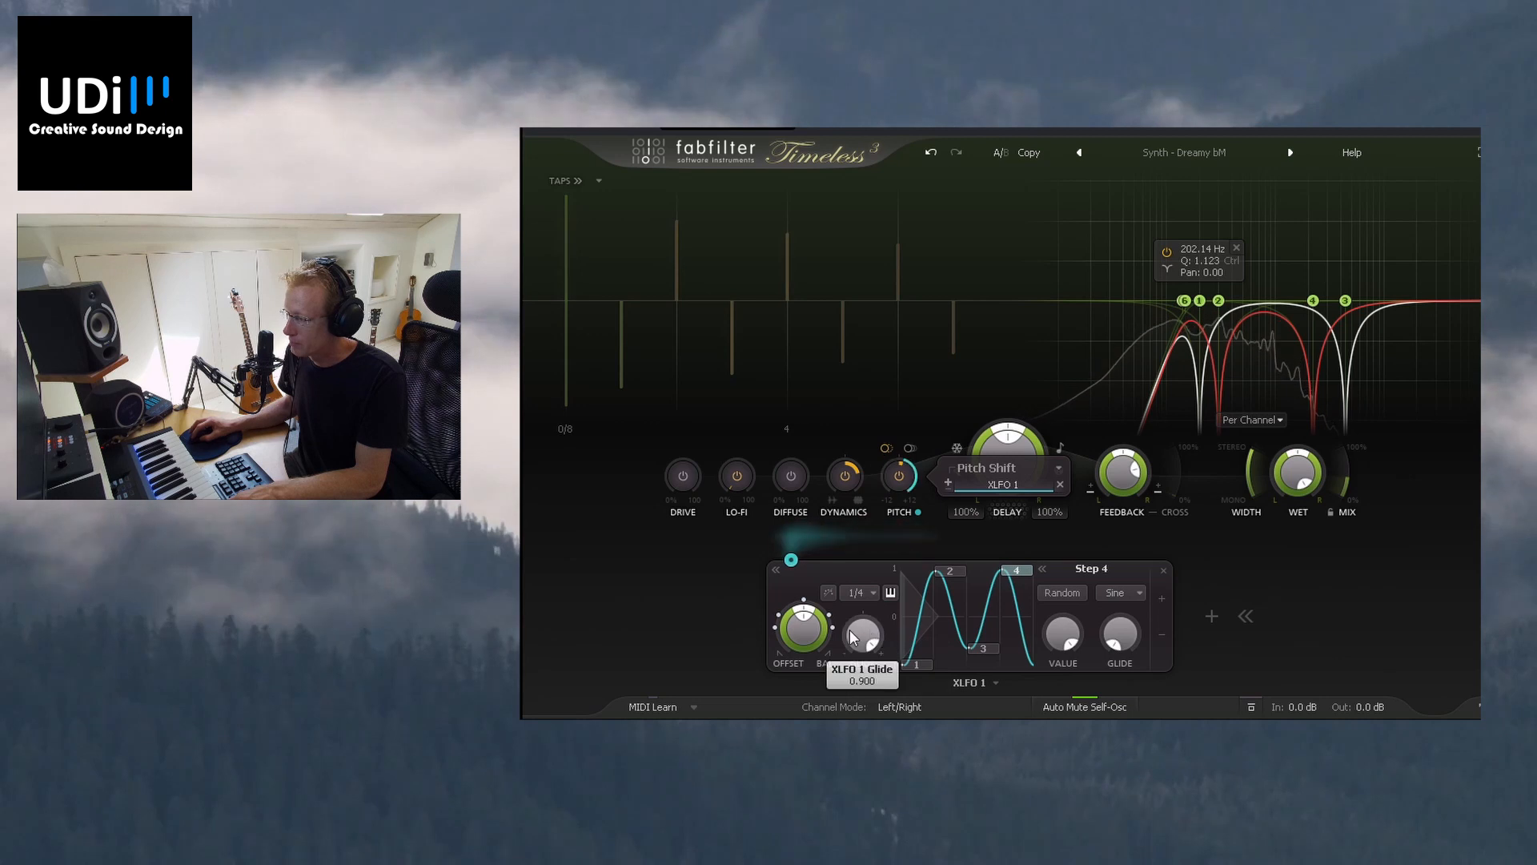
# Step: Reduce XLFO 1's modulation depth on Pitch Shift while comparing a stepped and a smooth overall glide, ending on the smooth curve
pyautogui.moveTo(862, 637); pyautogui.dragTo(831, 698)
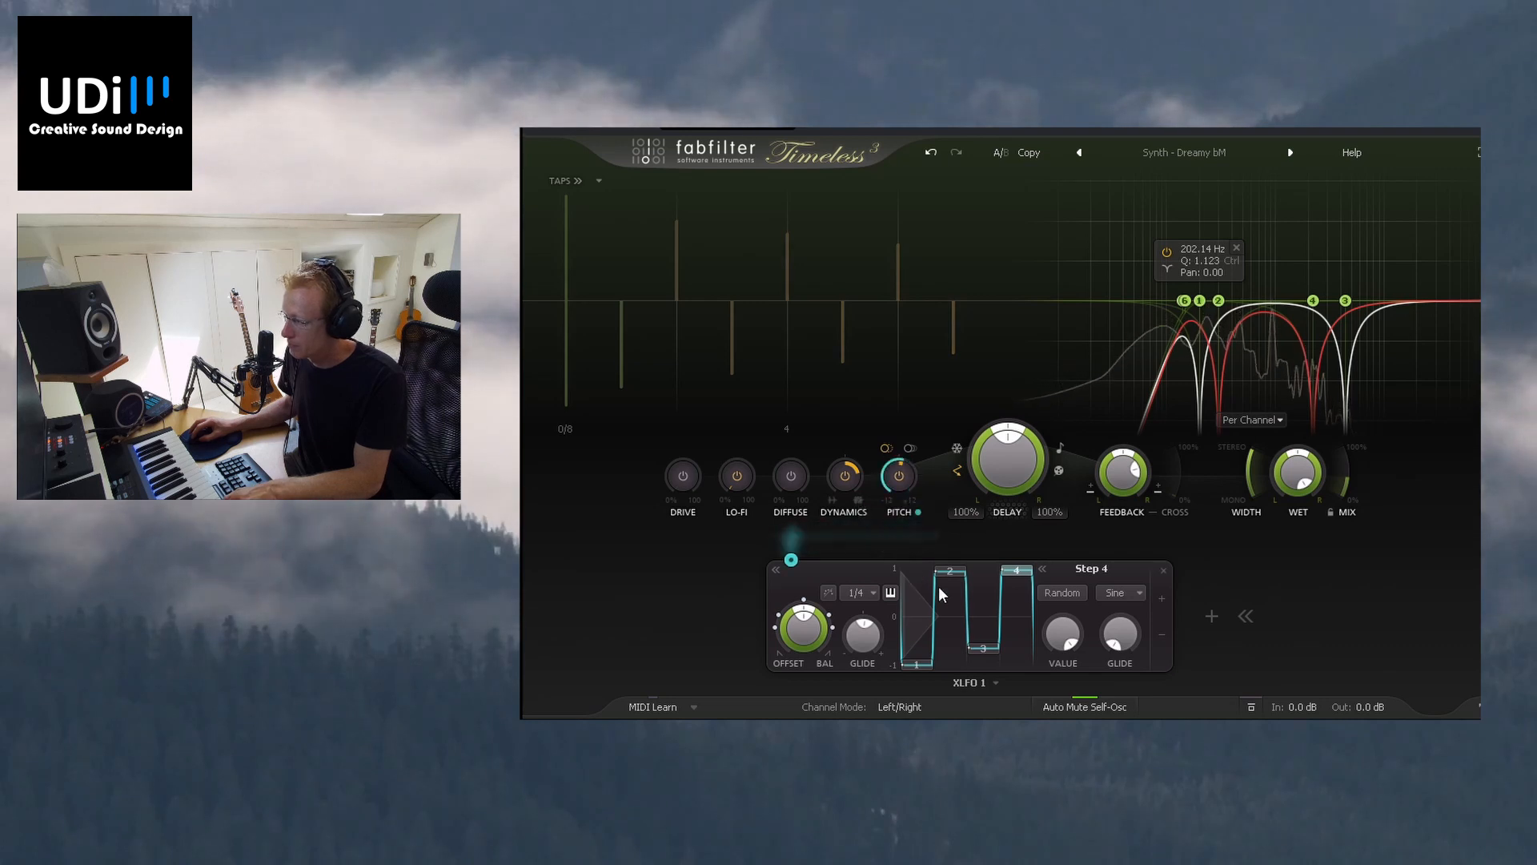
pyautogui.moveTo(791, 565)
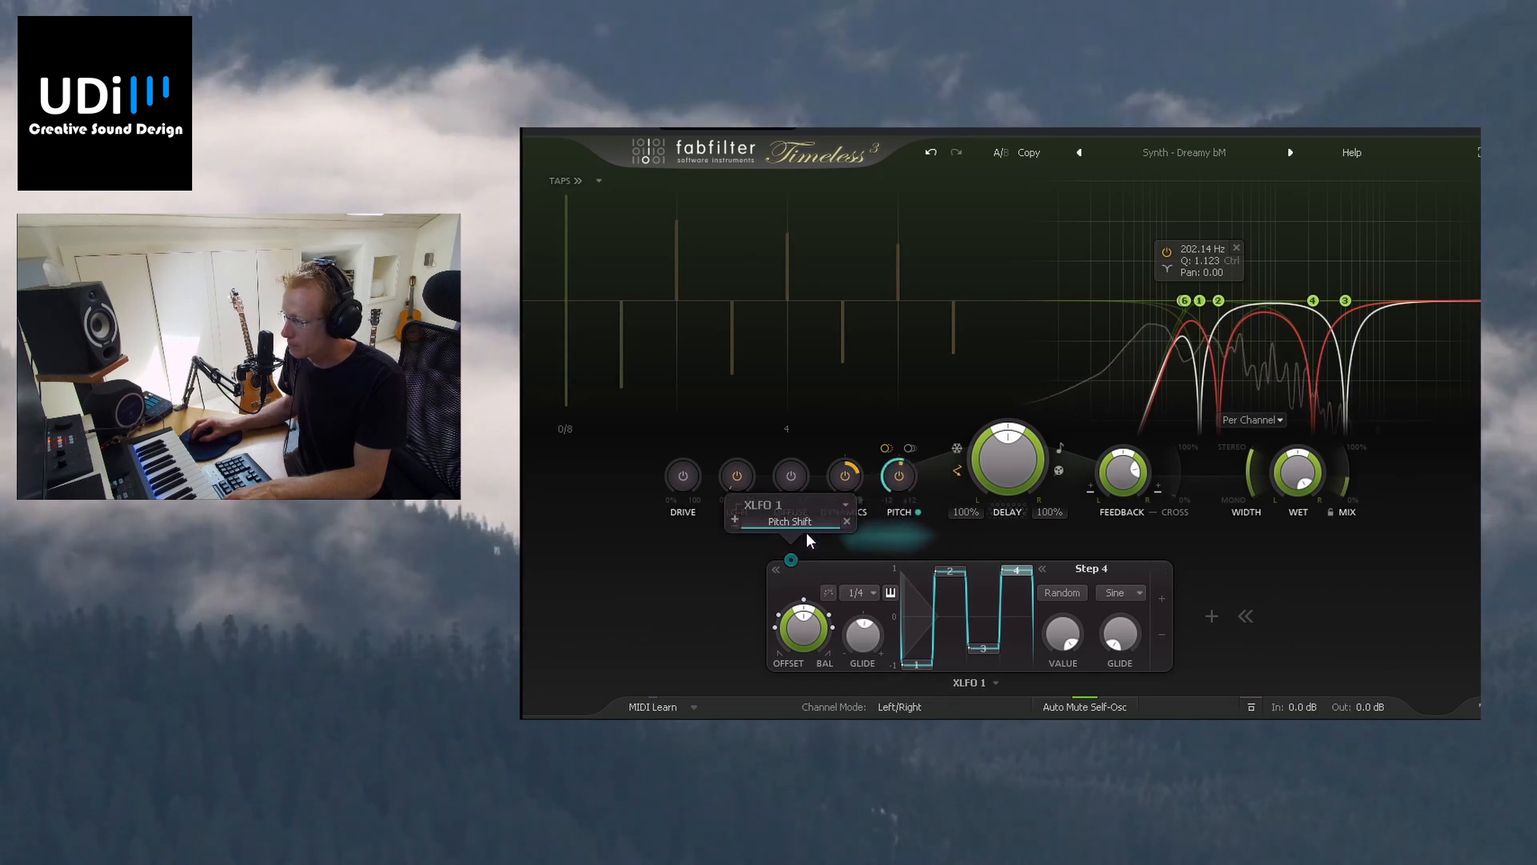
pyautogui.moveTo(759, 524)
pyautogui.mouseDown()
pyautogui.moveTo(689, 520)
pyautogui.moveTo(737, 526)
pyautogui.mouseUp()
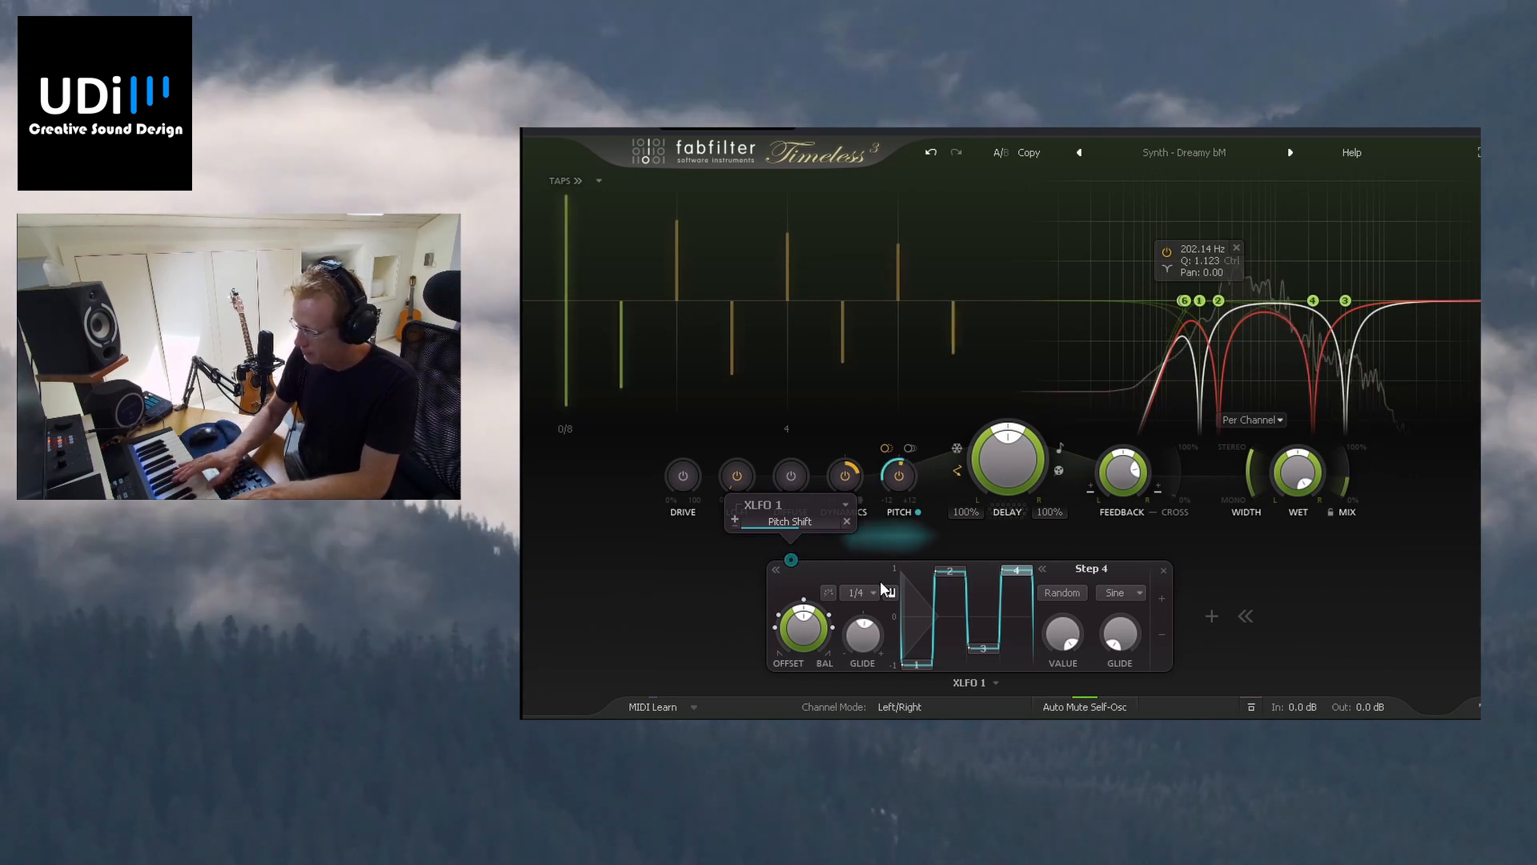
pyautogui.moveTo(864, 635); pyautogui.dragTo(863, 536)
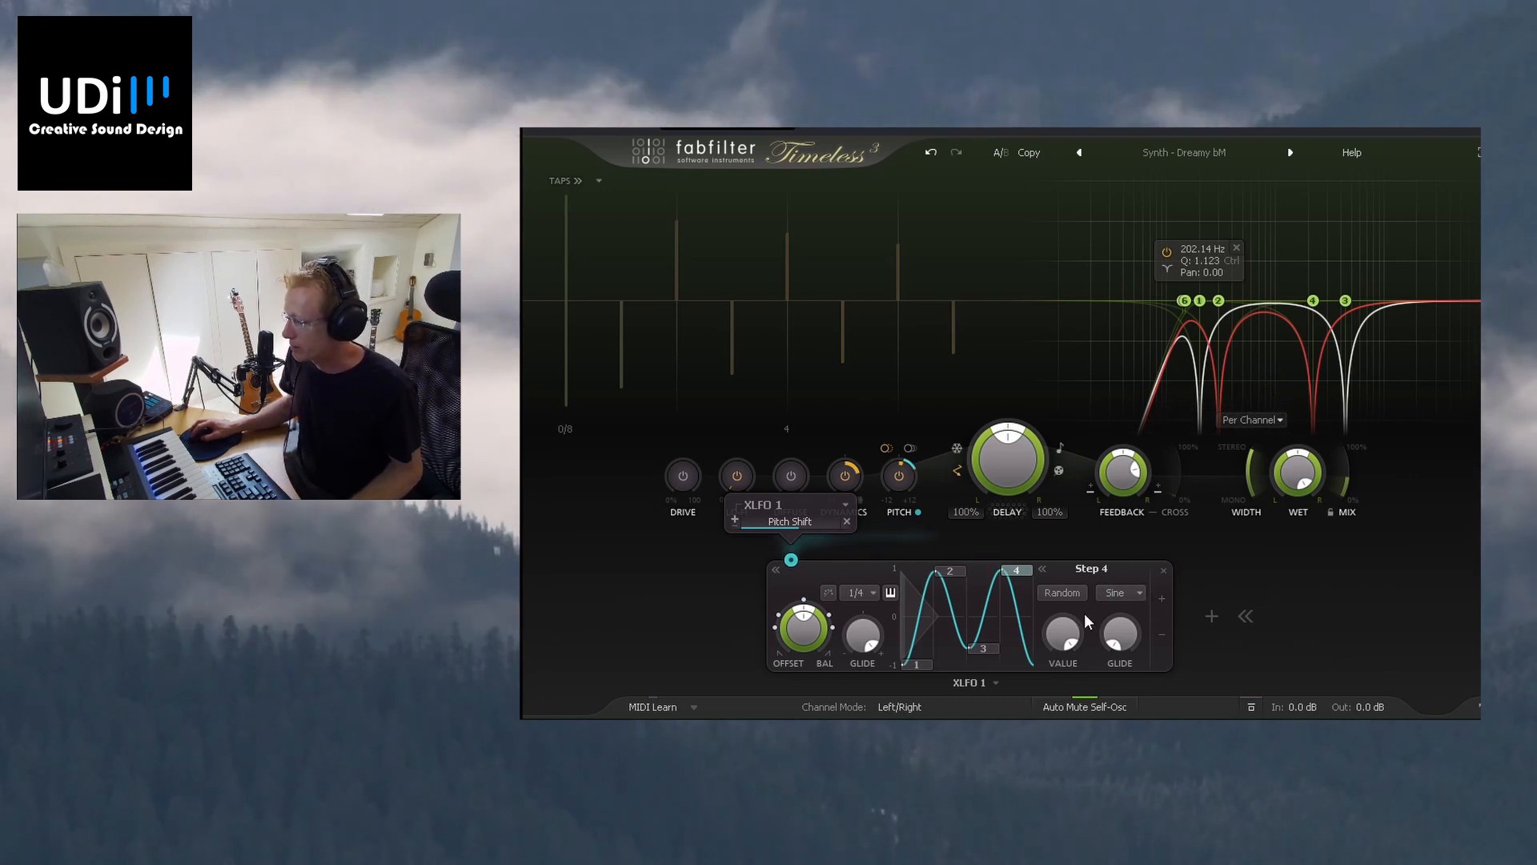
# Step: Add a new slider modulation source and collapse the XLFO 1 editor
pyautogui.click(1211, 618)
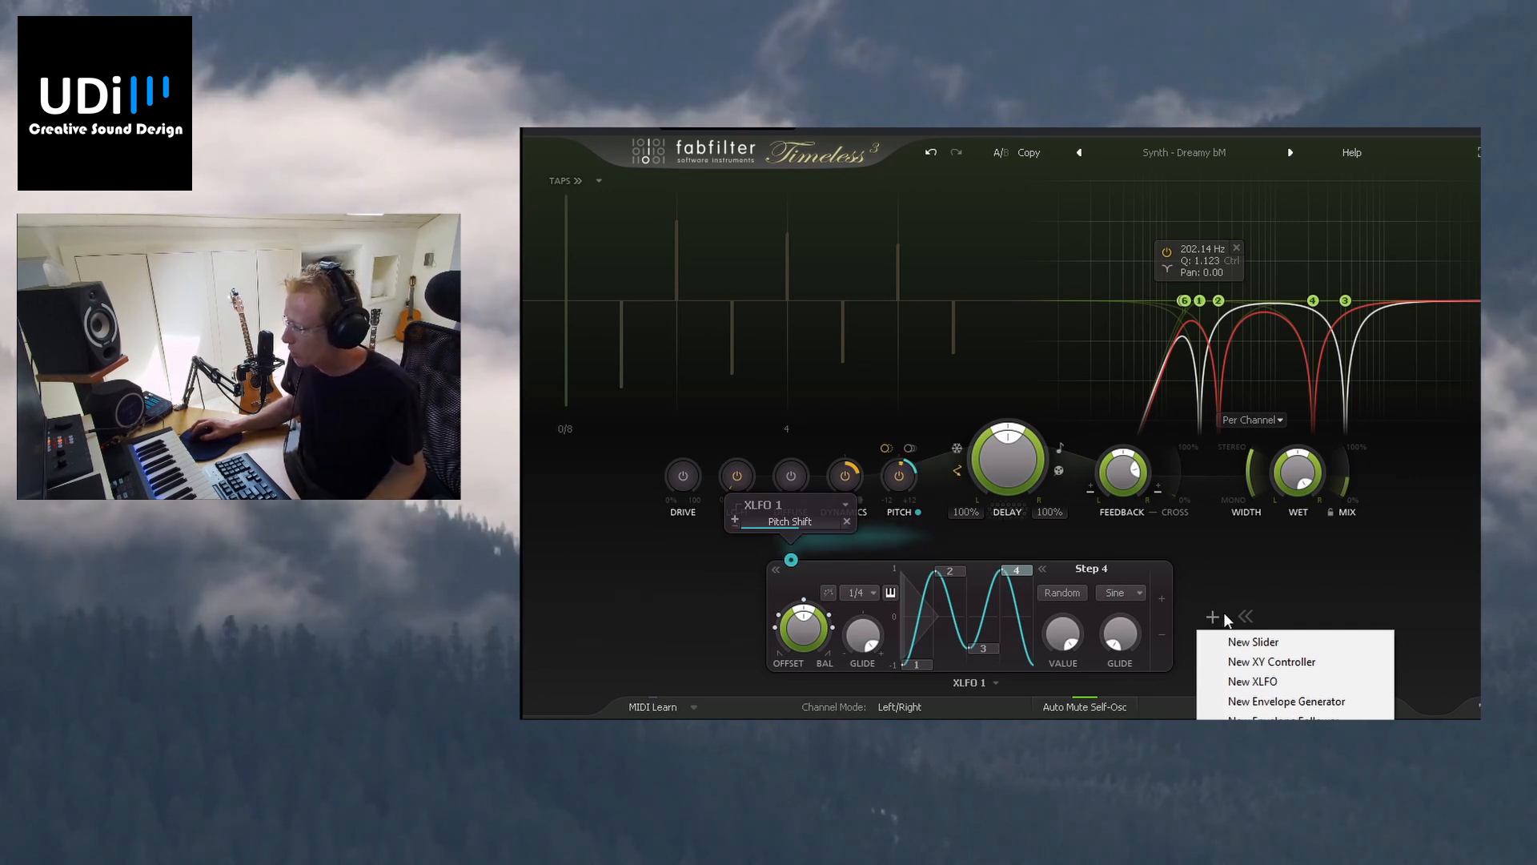
pyautogui.click(1251, 644)
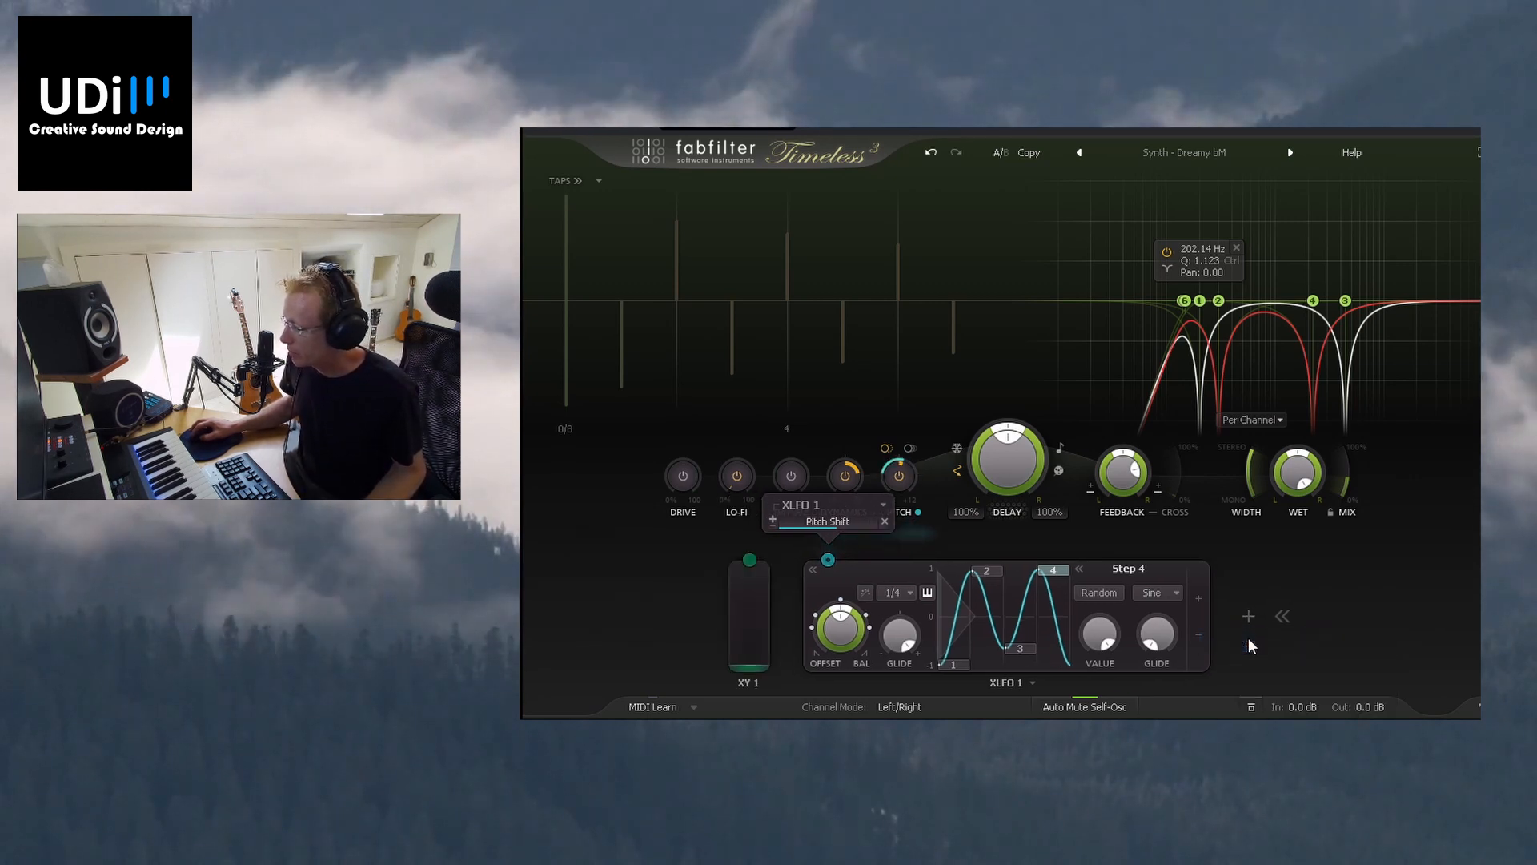
pyautogui.click(813, 570)
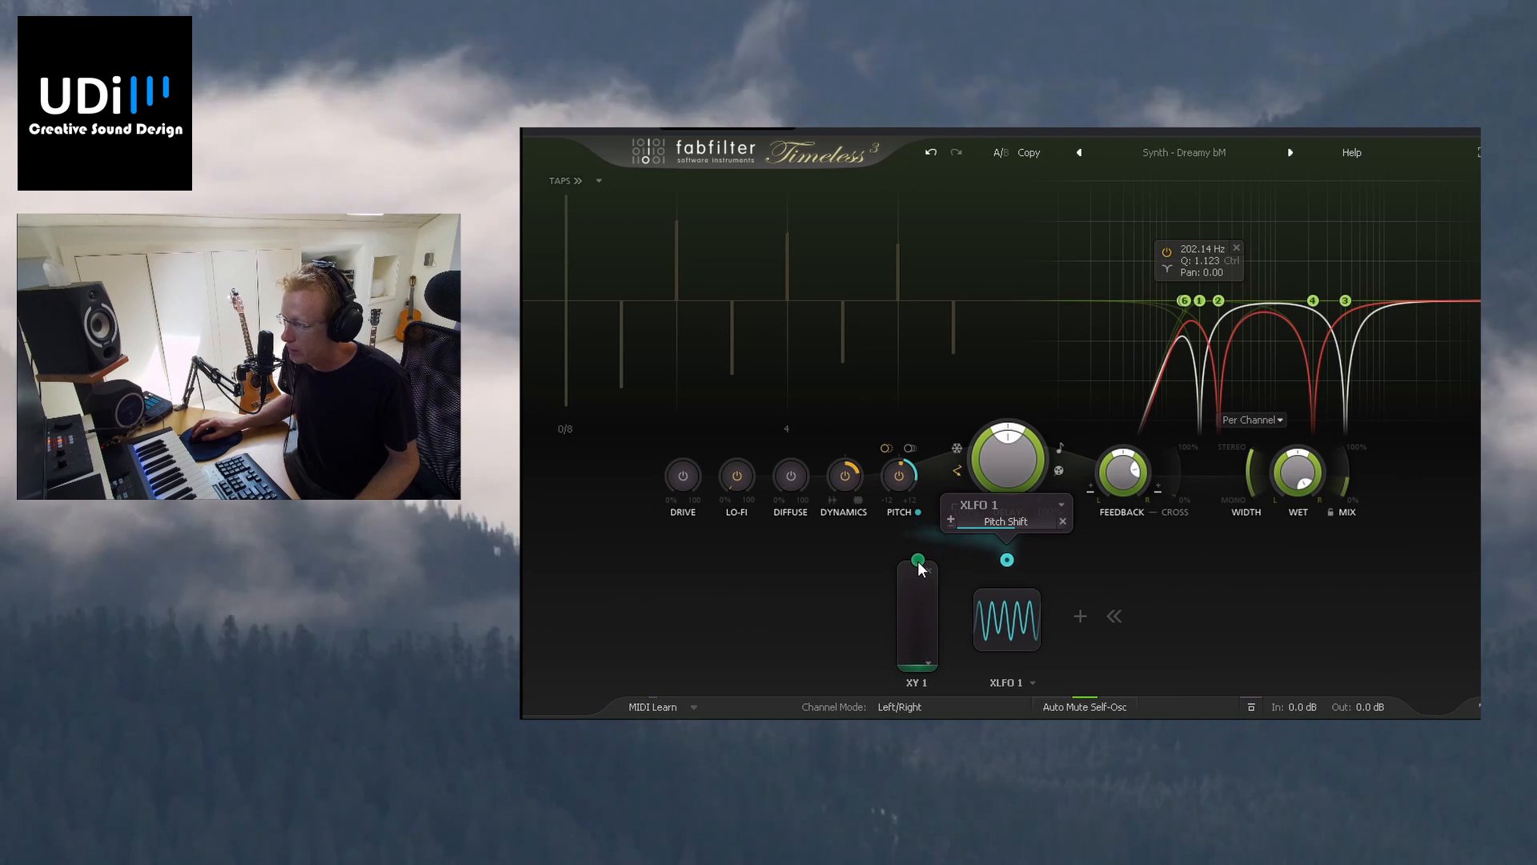
# Step: Route the new XY 1 slider to the Lo-Fi control and raise the slider to its maximum
pyautogui.moveTo(918, 560); pyautogui.dragTo(775, 529)
pyautogui.moveTo(737, 481); pyautogui.dragTo(736, 478)
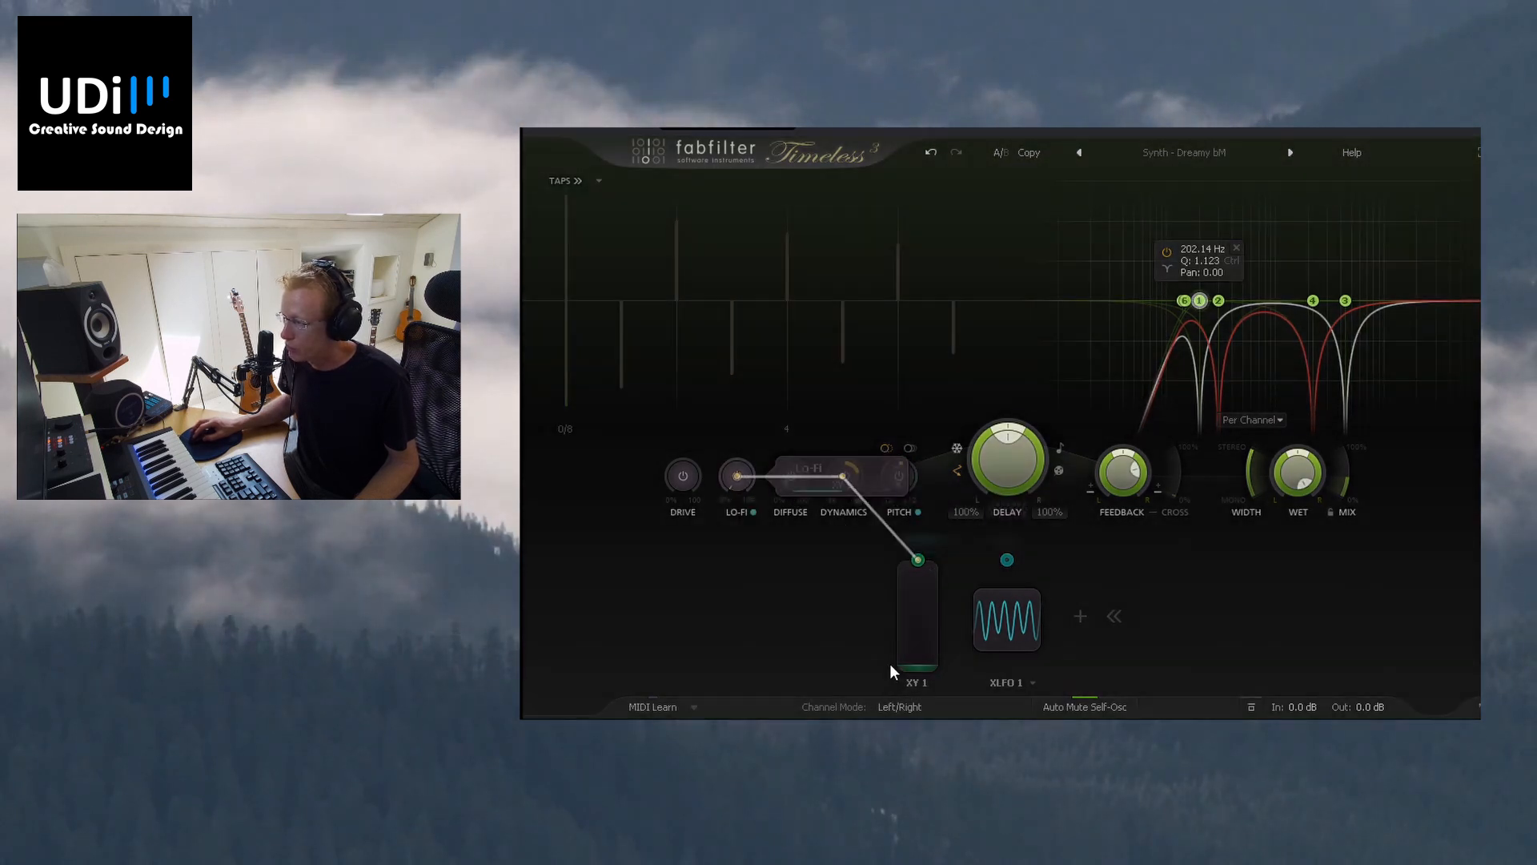
pyautogui.moveTo(915, 646); pyautogui.dragTo(923, 540)
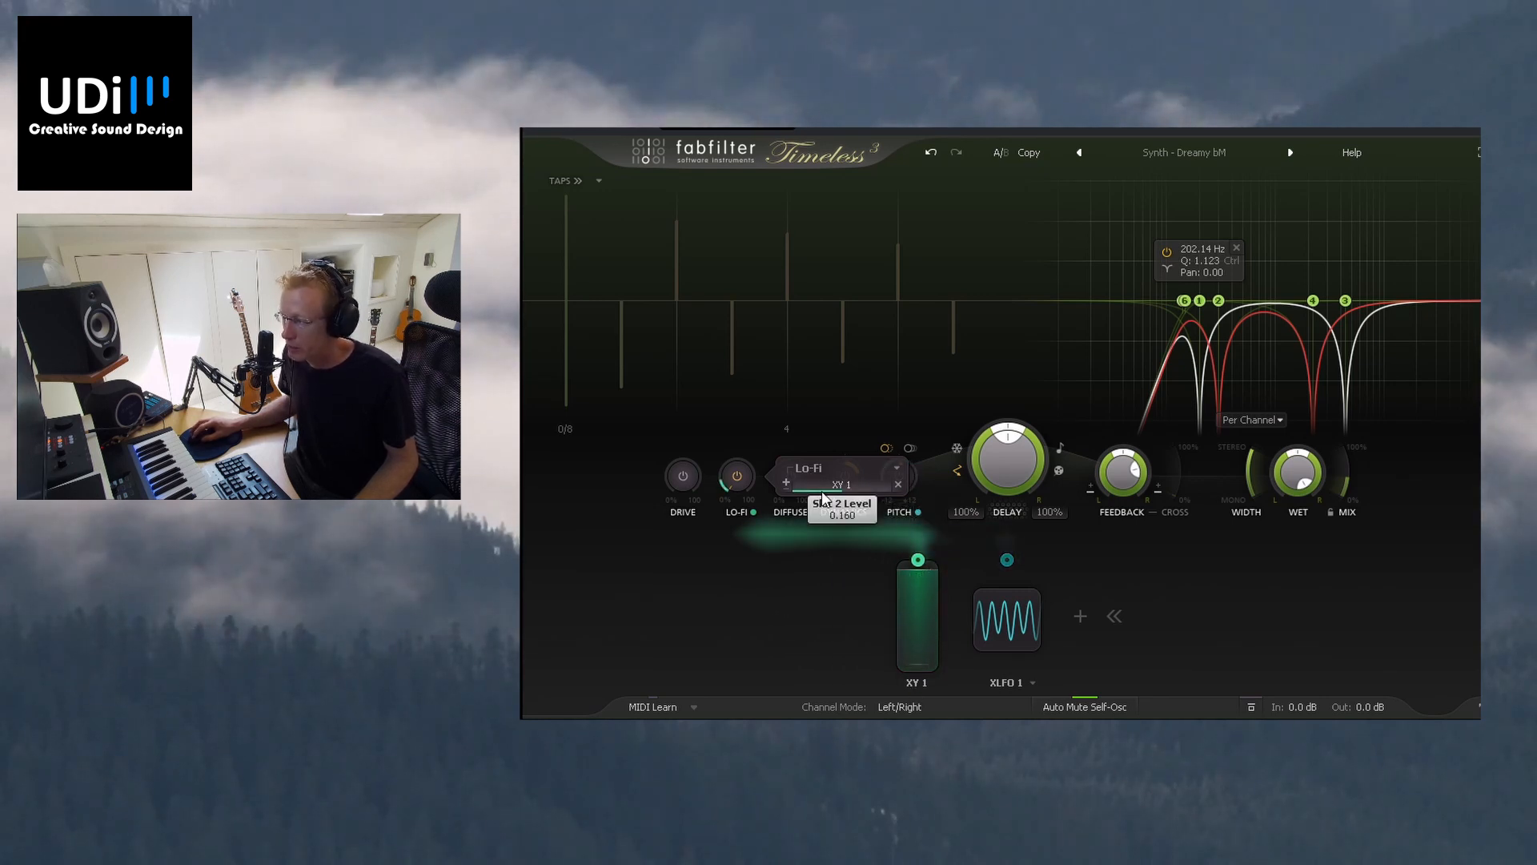
# Step: Increase XY 1's modulation depth on Lo-Fi to about 0.92 and lower the XY 1 slider to roughly half
pyautogui.moveTo(827, 492); pyautogui.dragTo(902, 493)
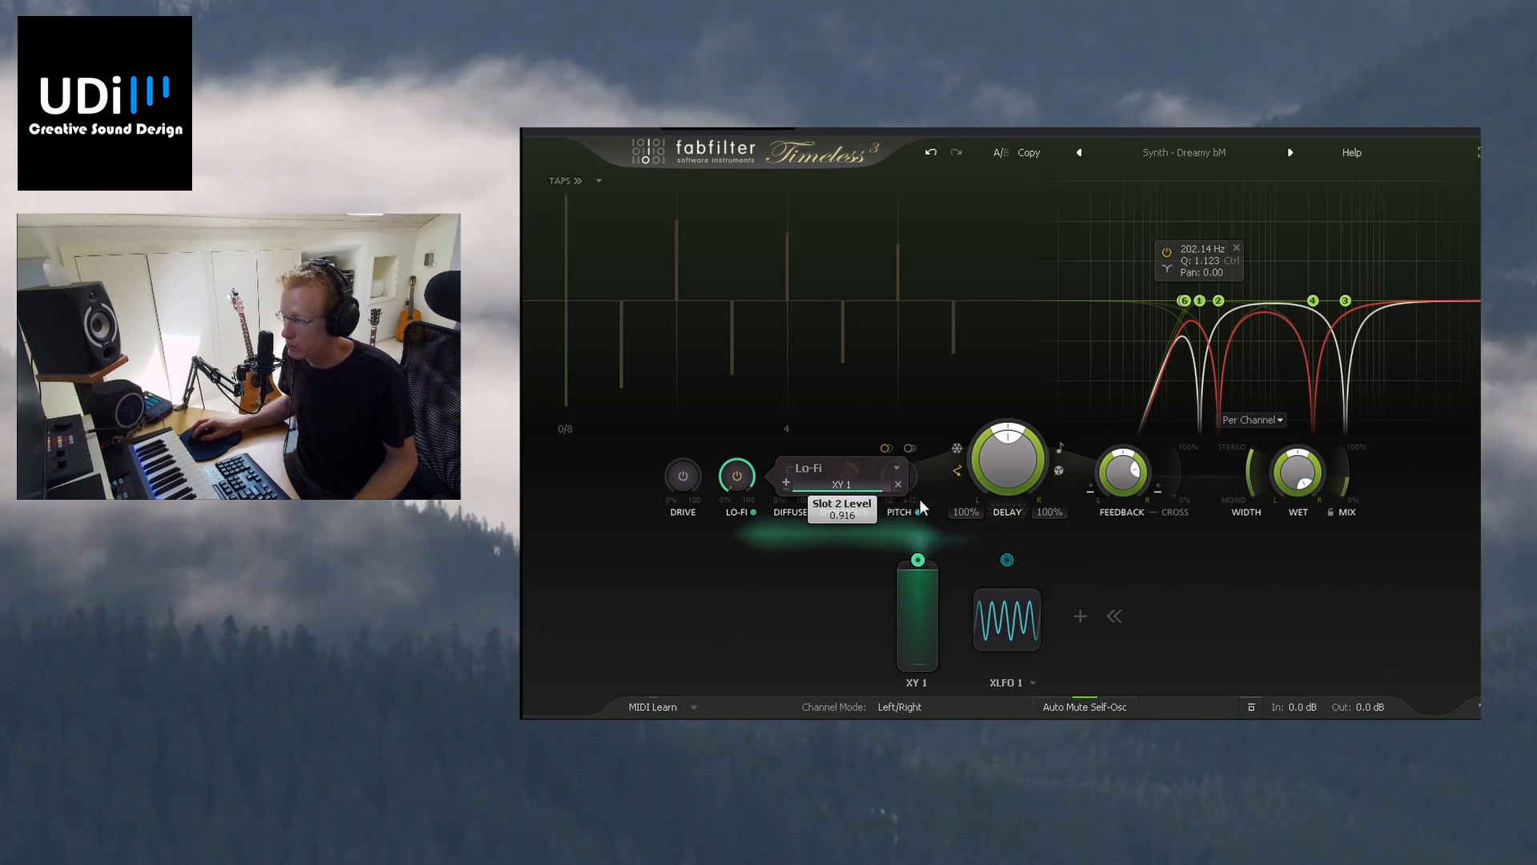
pyautogui.moveTo(914, 614)
pyautogui.mouseDown()
pyautogui.moveTo(923, 653)
pyautogui.moveTo(908, 609)
pyautogui.mouseUp()
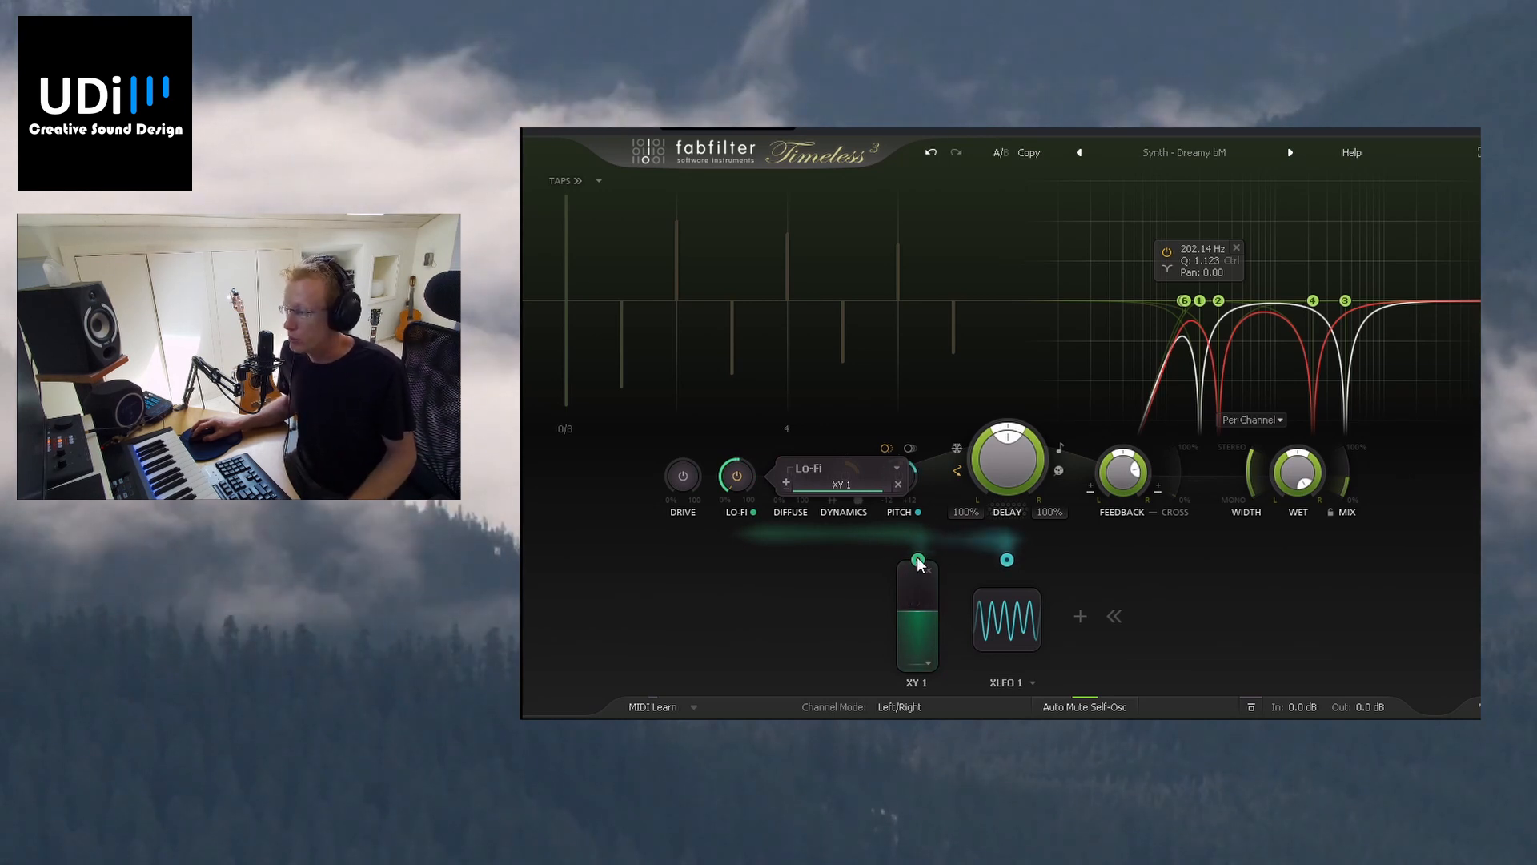
# Step: Route XY 1 to the Drive control as well and raise the slider to about 80 percent
pyautogui.moveTo(919, 561); pyautogui.dragTo(680, 478)
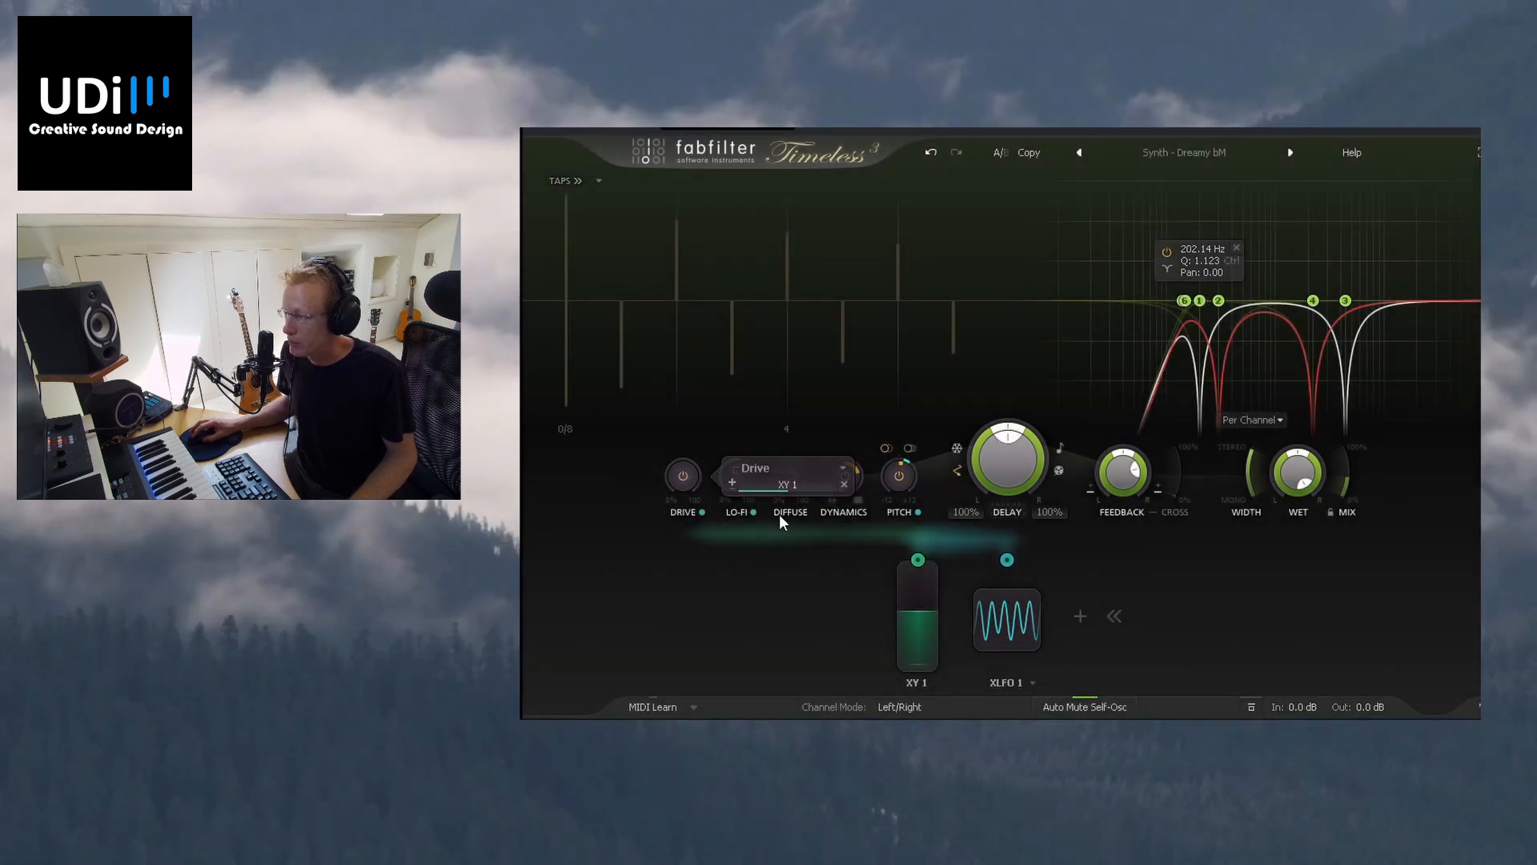
pyautogui.moveTo(919, 626)
pyautogui.mouseDown()
pyautogui.moveTo(913, 662)
pyautogui.moveTo(910, 602)
pyautogui.mouseUp()
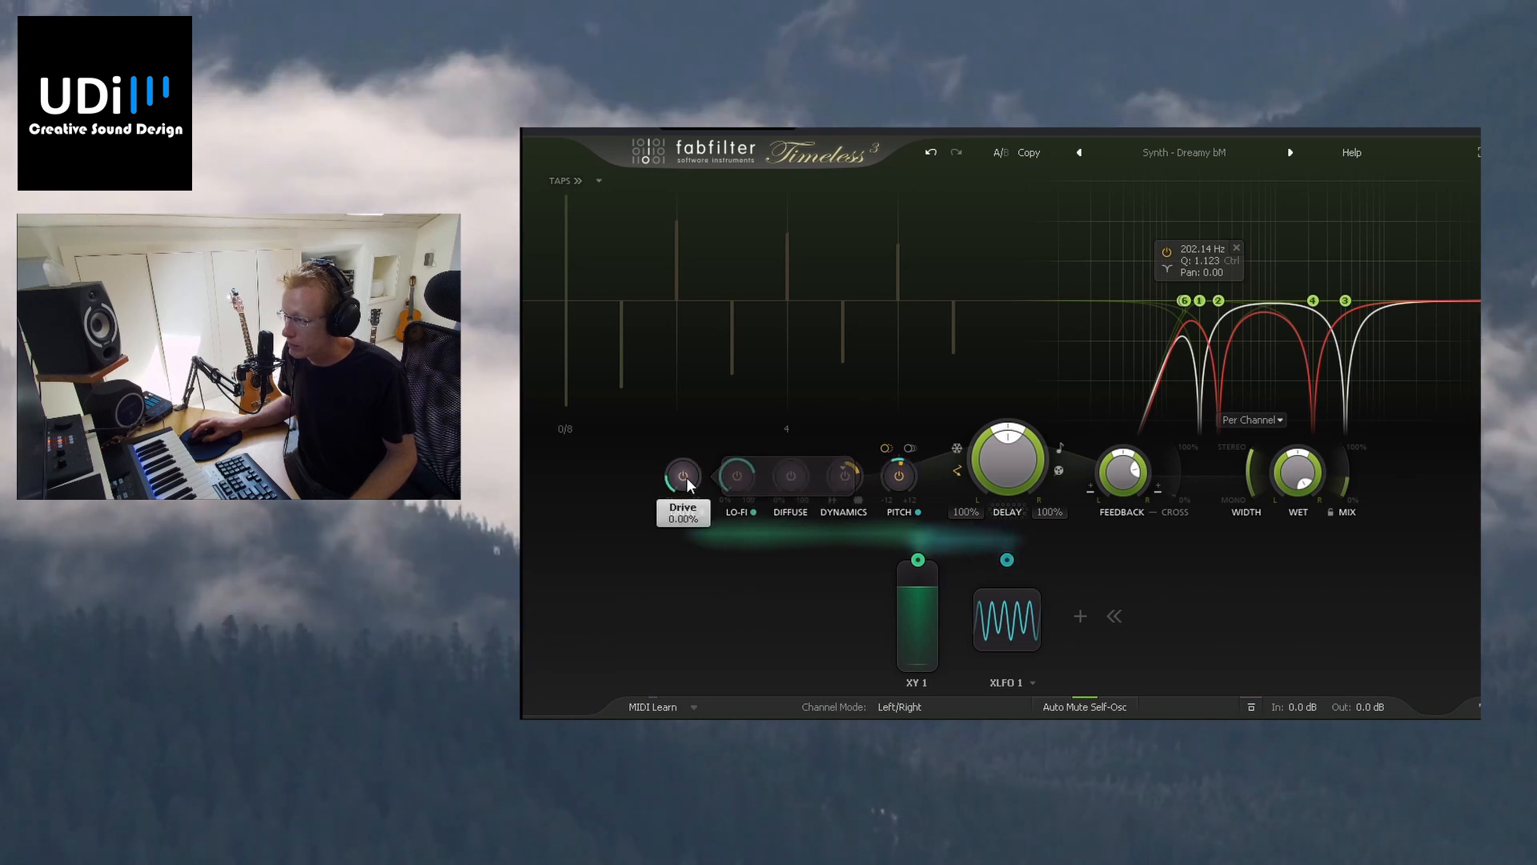
pyautogui.moveTo(910, 627); pyautogui.dragTo(915, 588)
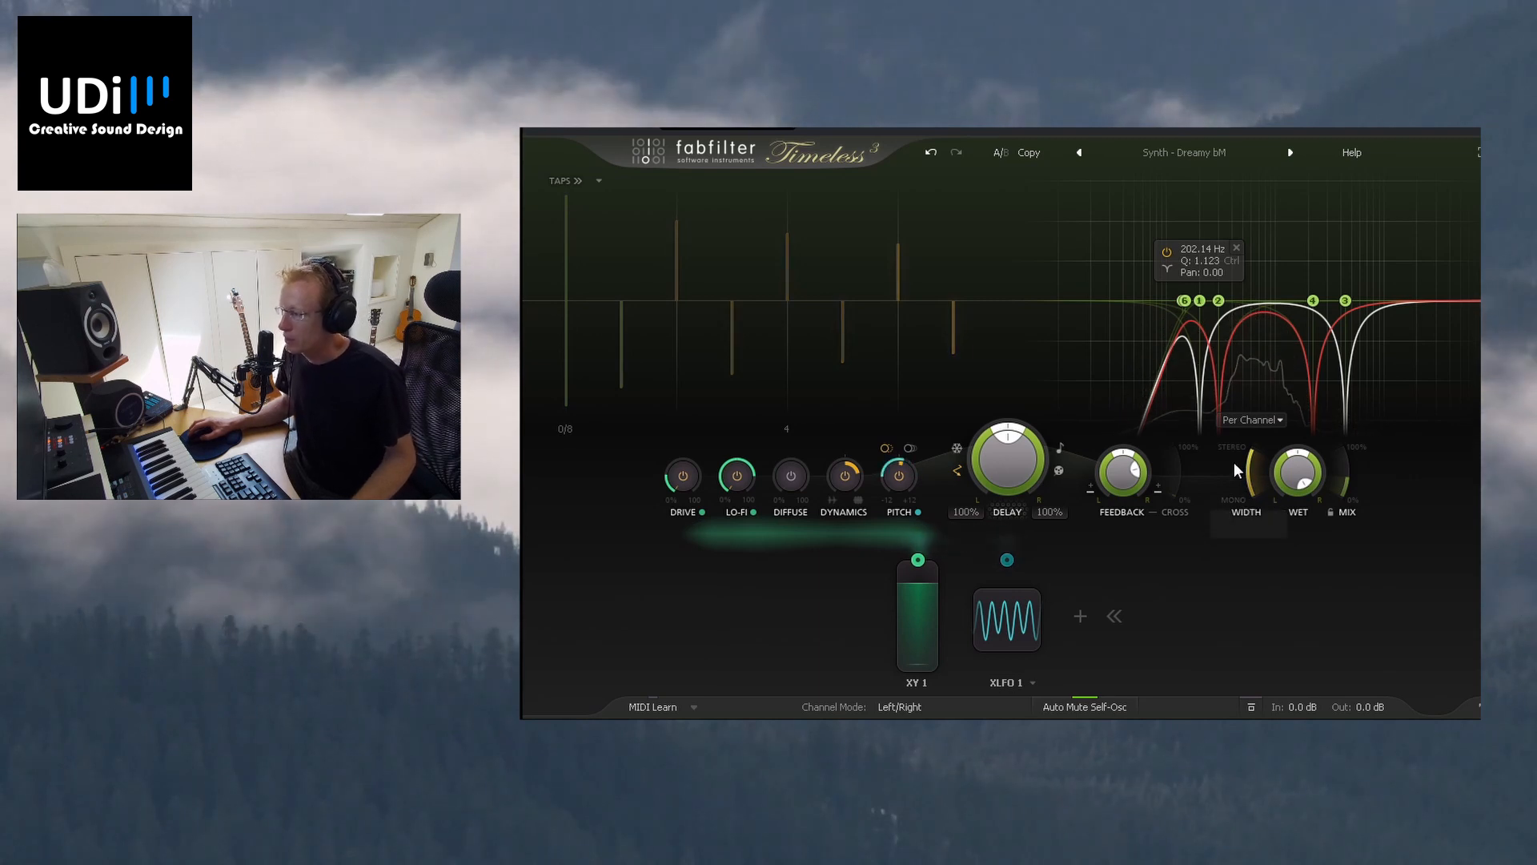
# Step: Add a new XY controller and route its horizontal axis to Drive
pyautogui.click(1080, 616)
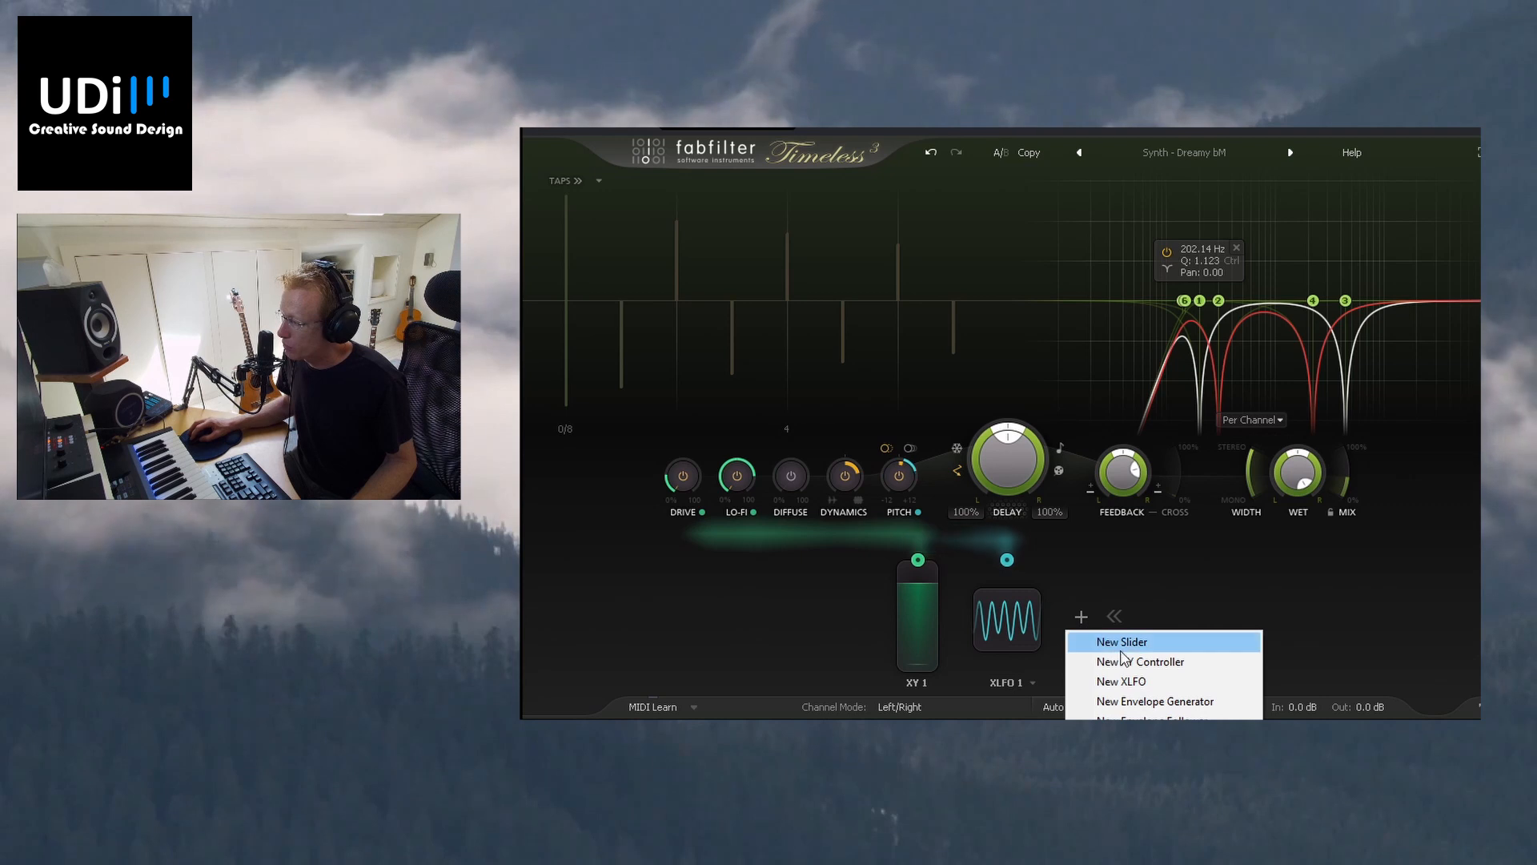
pyautogui.click(1175, 664)
pyautogui.moveTo(1127, 616)
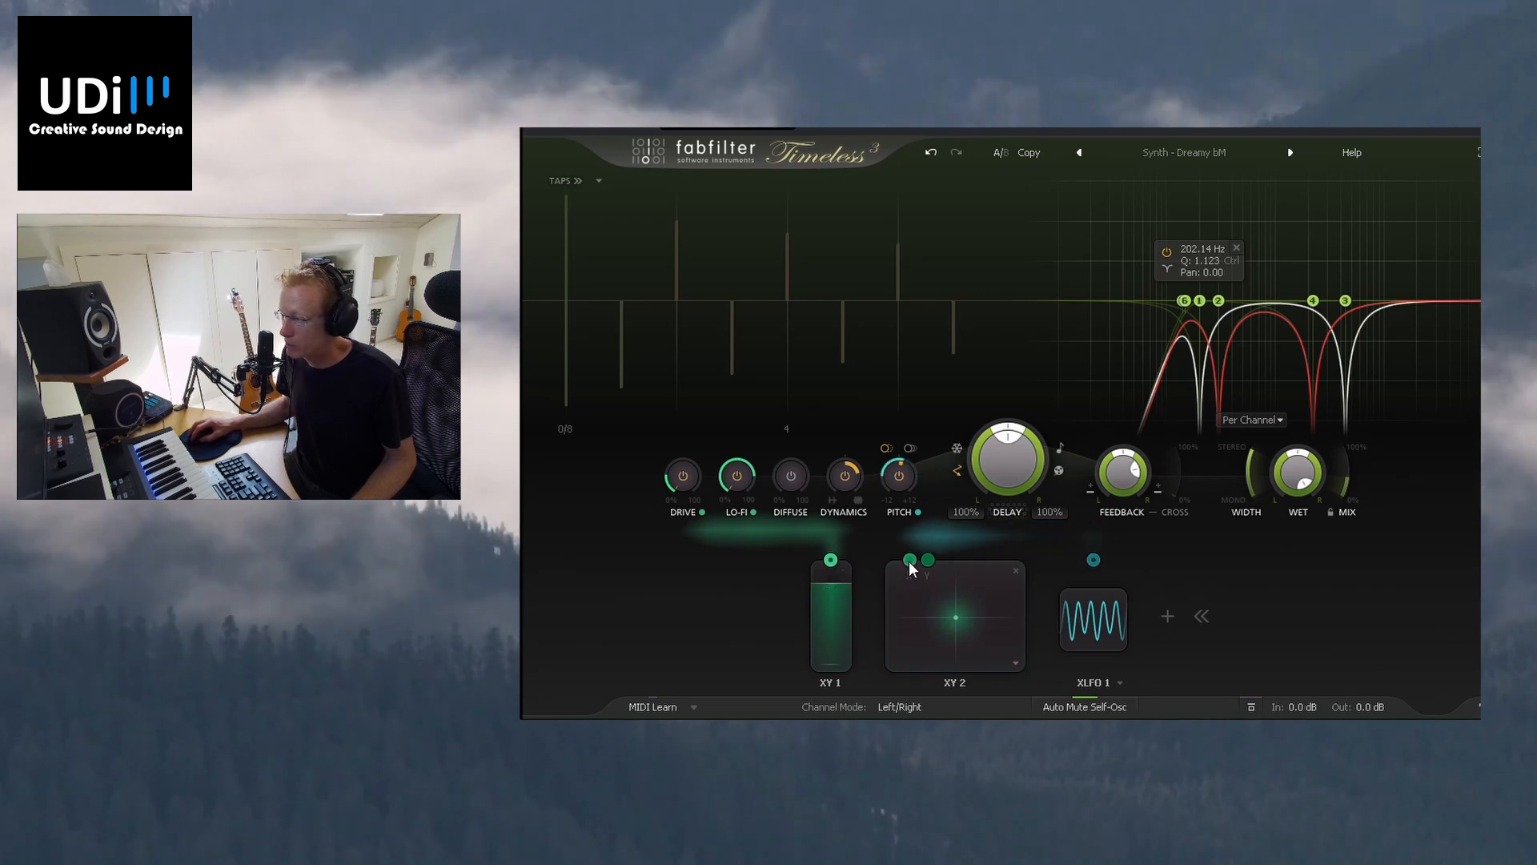
pyautogui.moveTo(909, 564); pyautogui.dragTo(683, 477)
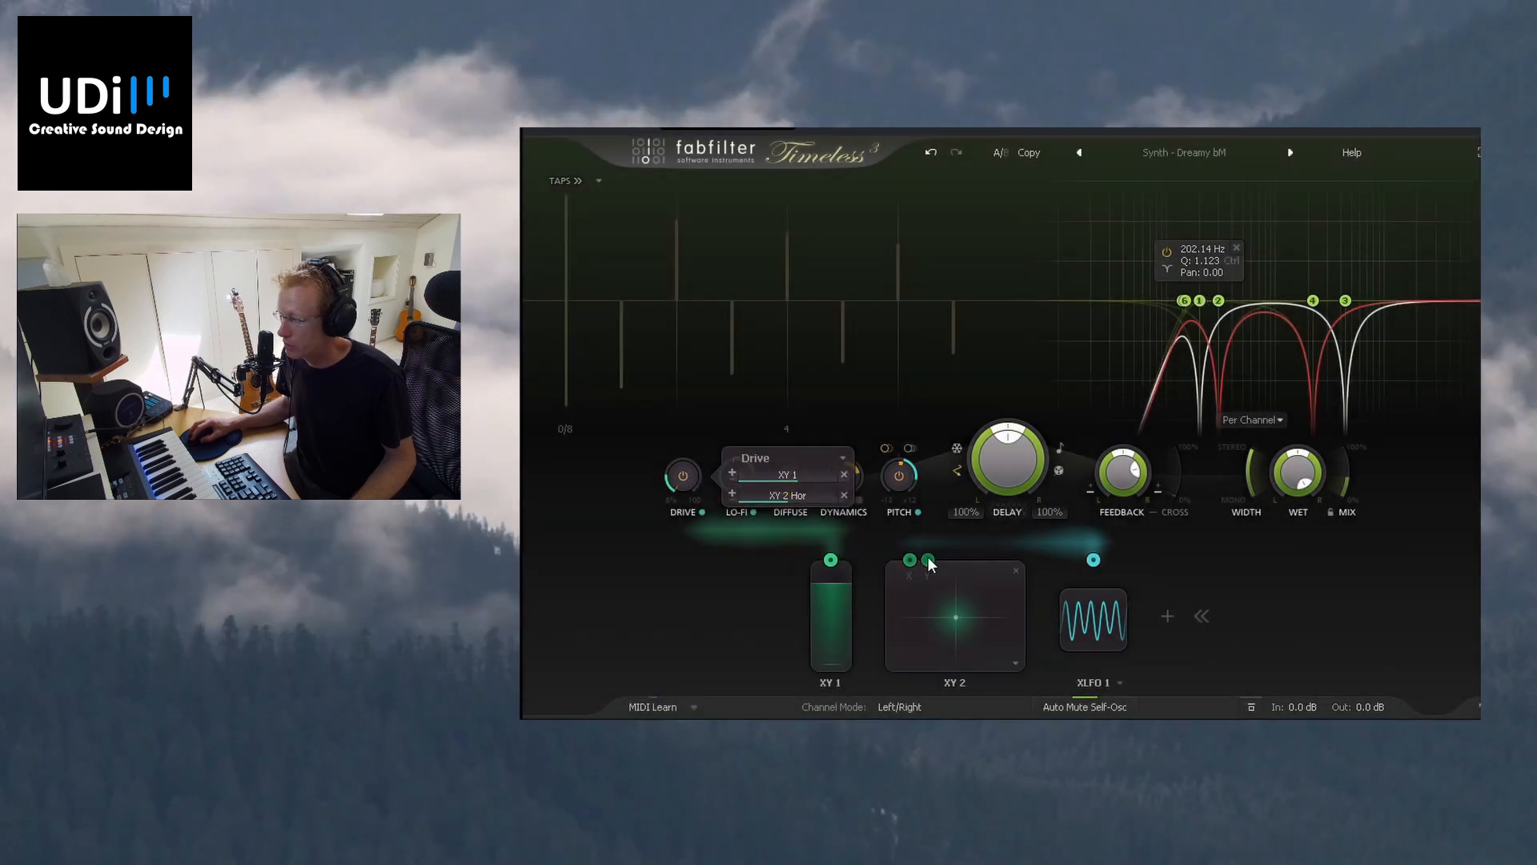
# Step: Route the vertical axis of XY 2 to the Lo-Fi control
pyautogui.moveTo(927, 559); pyautogui.dragTo(738, 512)
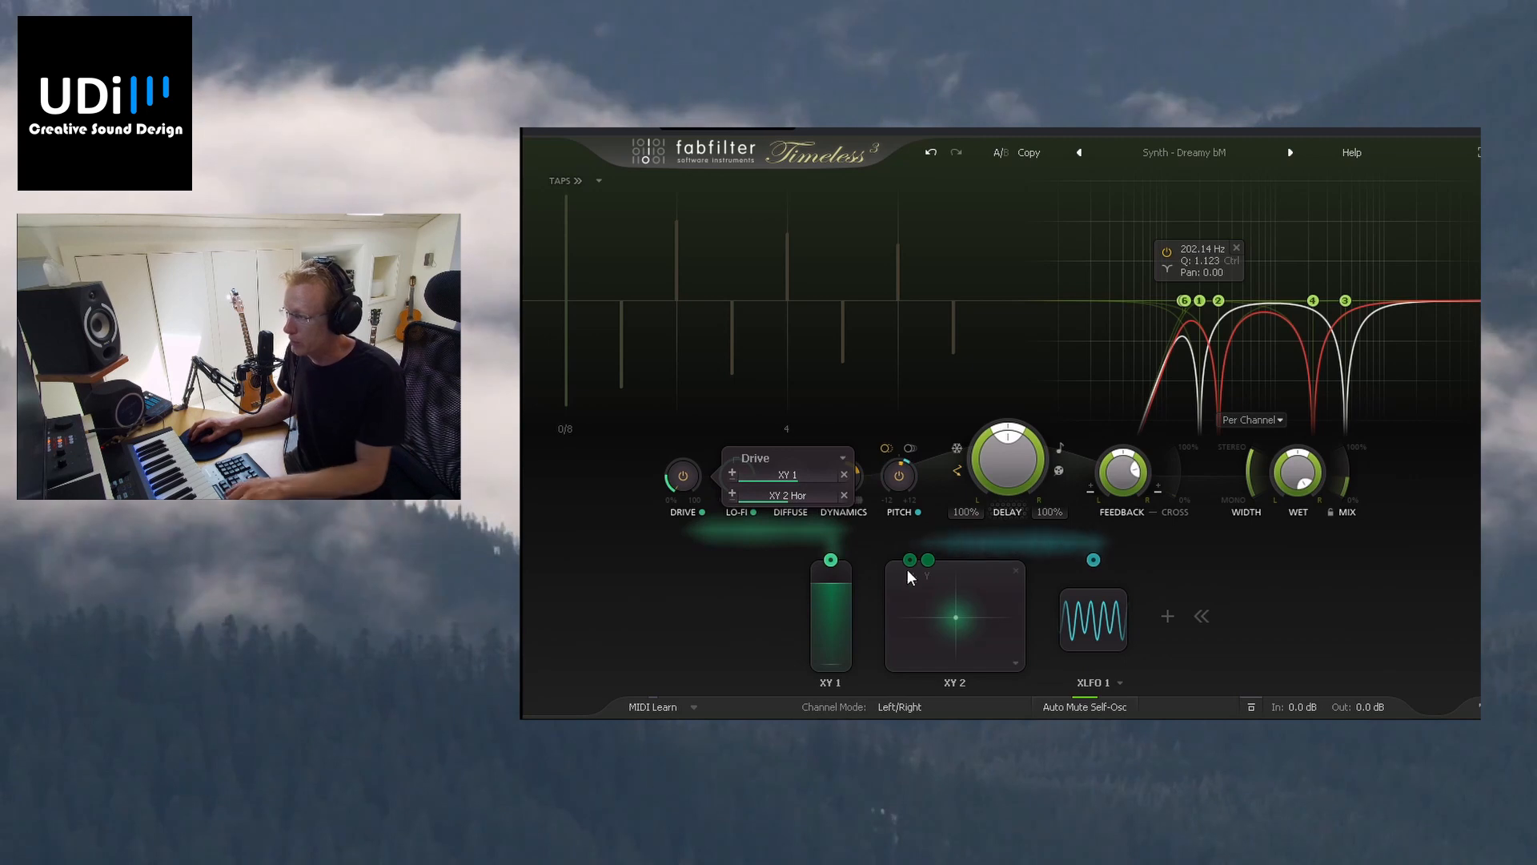
pyautogui.click(844, 459)
pyautogui.click(798, 467)
pyautogui.moveTo(797, 454); pyautogui.dragTo(699, 558)
pyautogui.moveTo(929, 562); pyautogui.dragTo(736, 478)
# Step: Lower the XY 1 slider to near its minimum and move the XY 2 point slightly left of and above centre
pyautogui.moveTo(953, 615)
pyautogui.mouseDown()
pyautogui.moveTo(1006, 615)
pyautogui.moveTo(985, 575)
pyautogui.moveTo(985, 661)
pyautogui.moveTo(884, 578)
pyautogui.moveTo(940, 649)
pyautogui.moveTo(915, 577)
pyautogui.moveTo(990, 567)
pyautogui.moveTo(930, 610)
pyautogui.mouseUp()
pyautogui.moveTo(831, 616); pyautogui.dragTo(831, 655)
pyautogui.moveTo(946, 632)
pyautogui.mouseDown()
pyautogui.moveTo(992, 557)
pyautogui.moveTo(971, 671)
pyautogui.moveTo(957, 594)
pyautogui.moveTo(939, 604)
pyautogui.mouseUp()
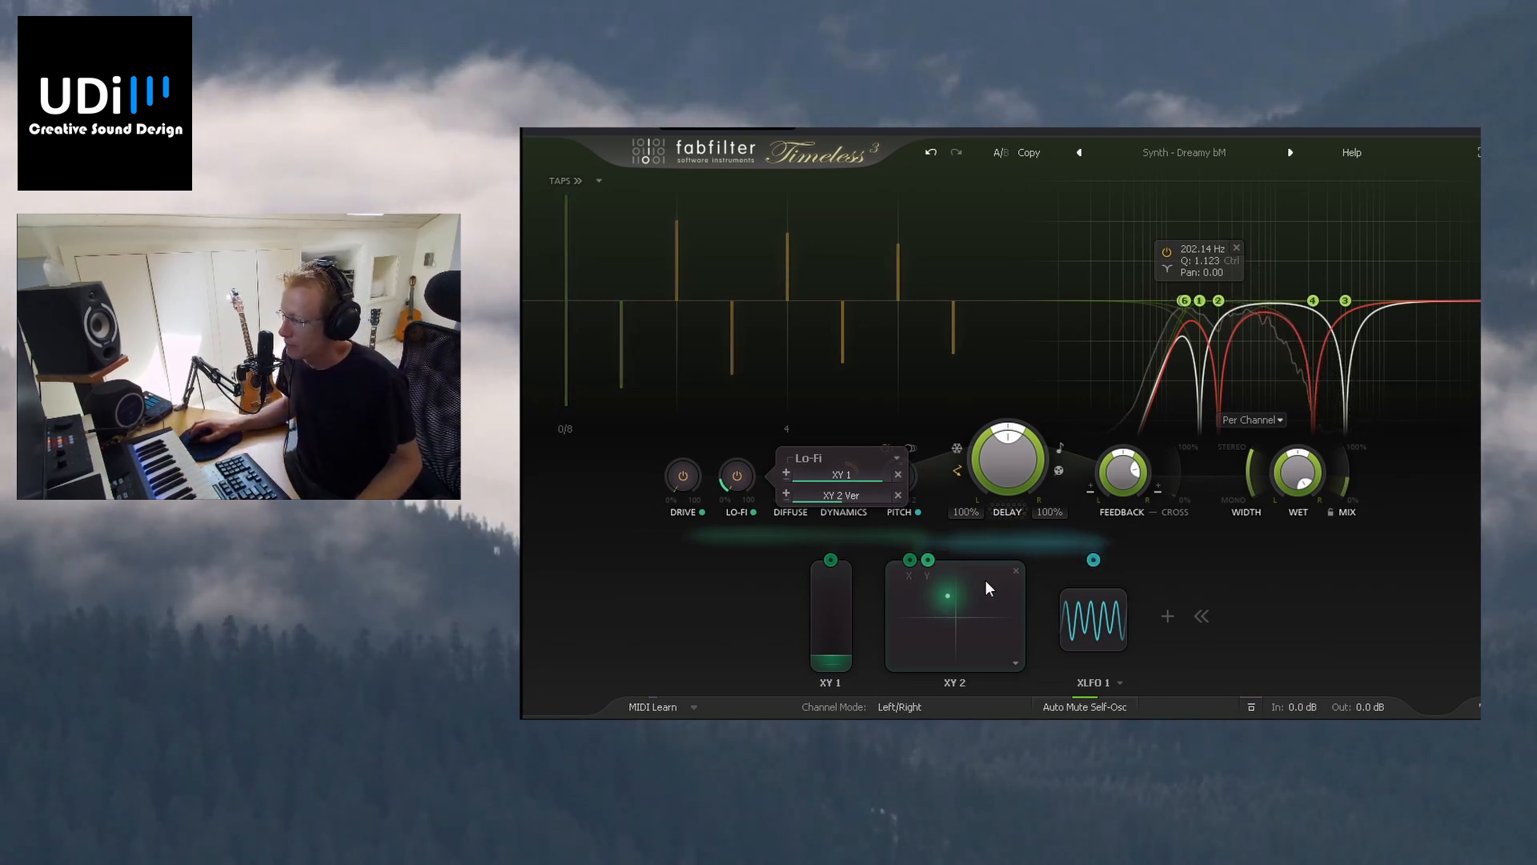
# Step: Add a new envelope generator and route it to Delay Offset
pyautogui.click(1167, 615)
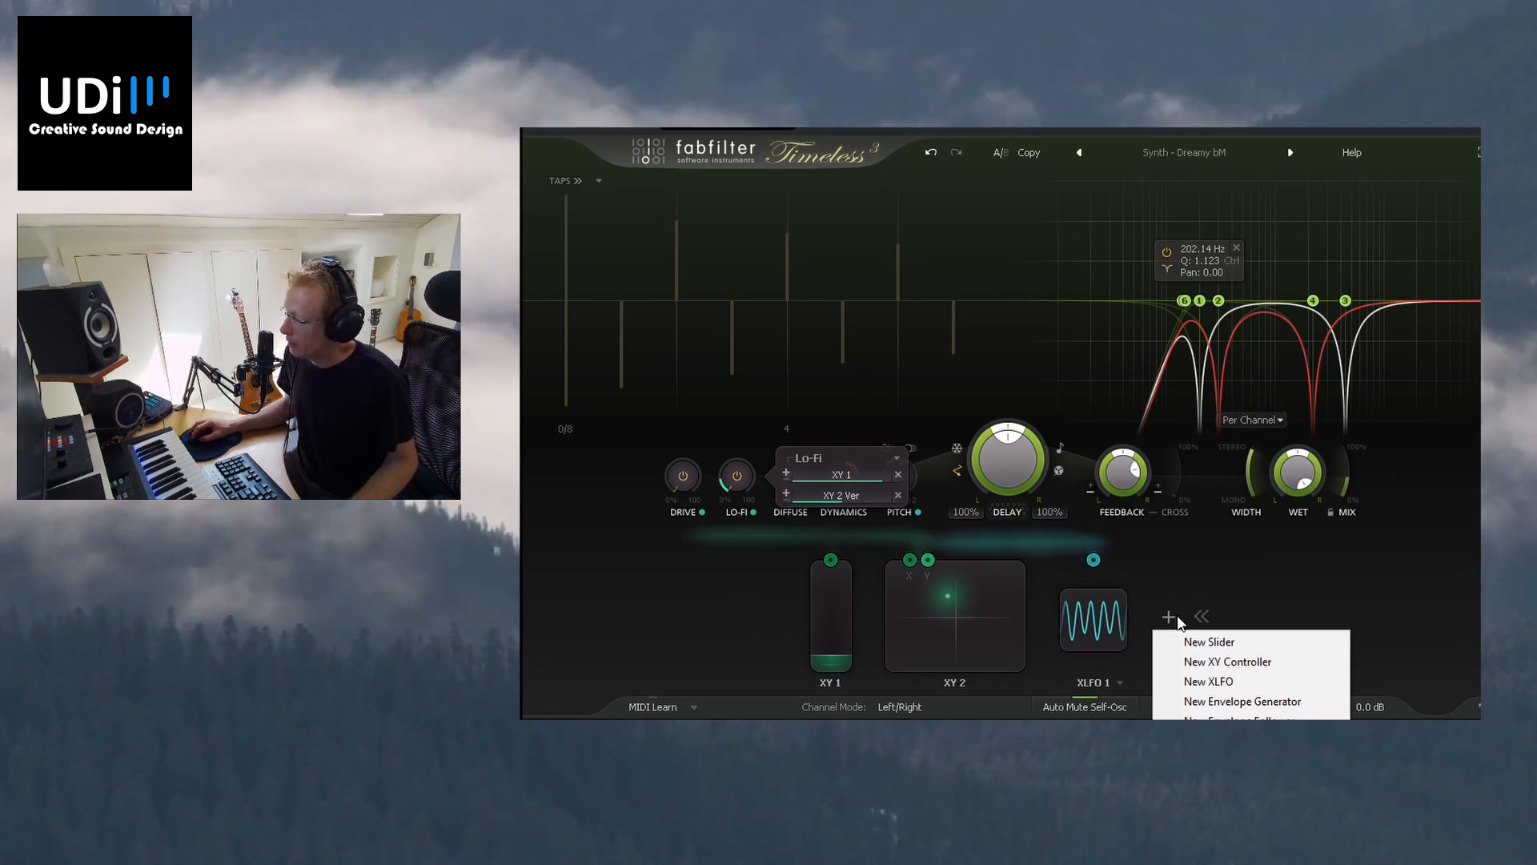
pyautogui.click(1265, 703)
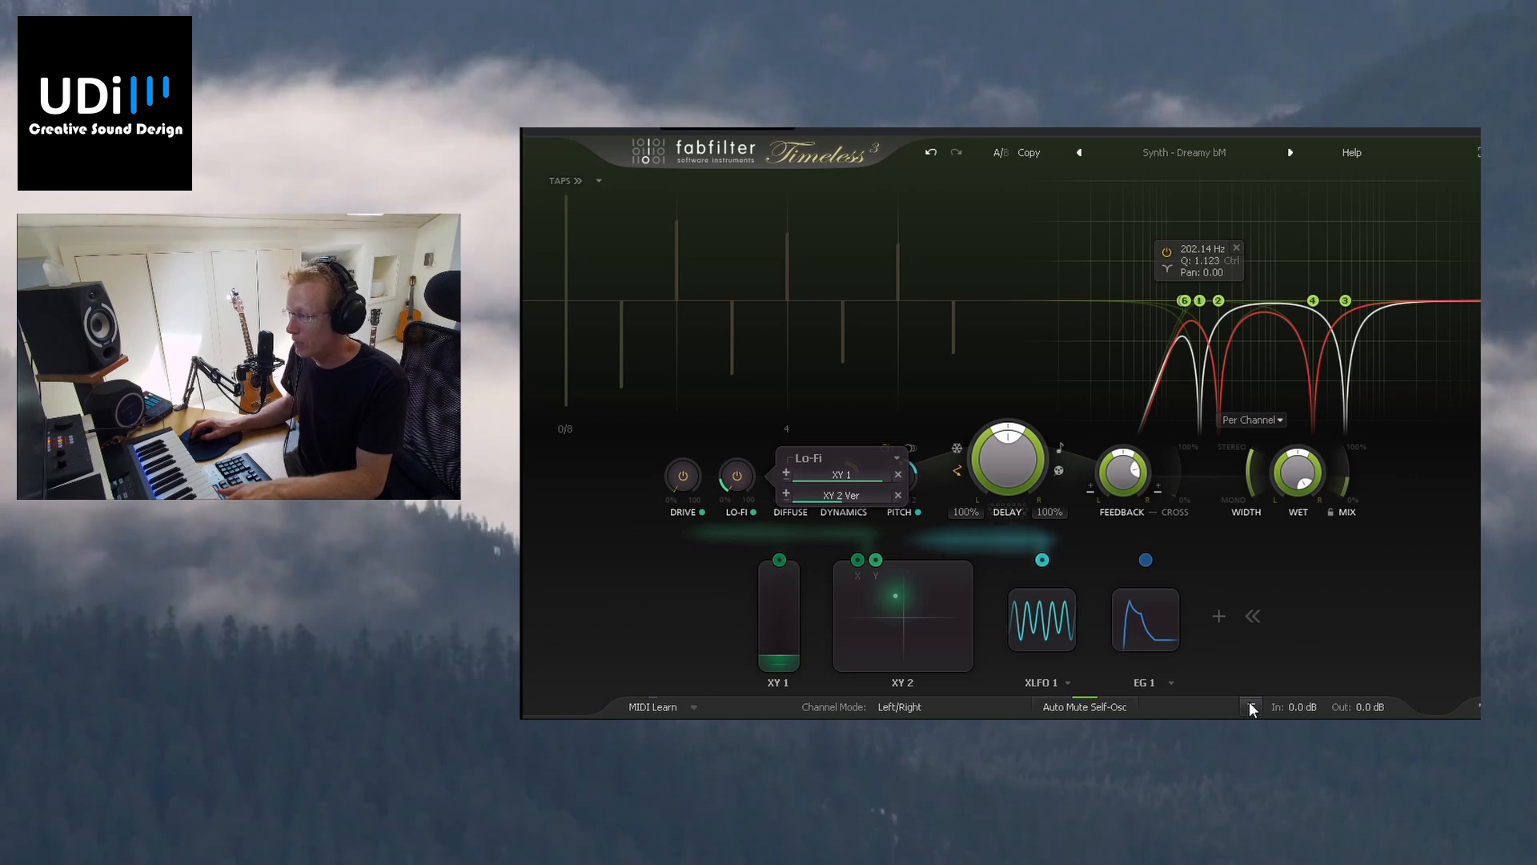
pyautogui.moveTo(1147, 560); pyautogui.dragTo(1003, 436)
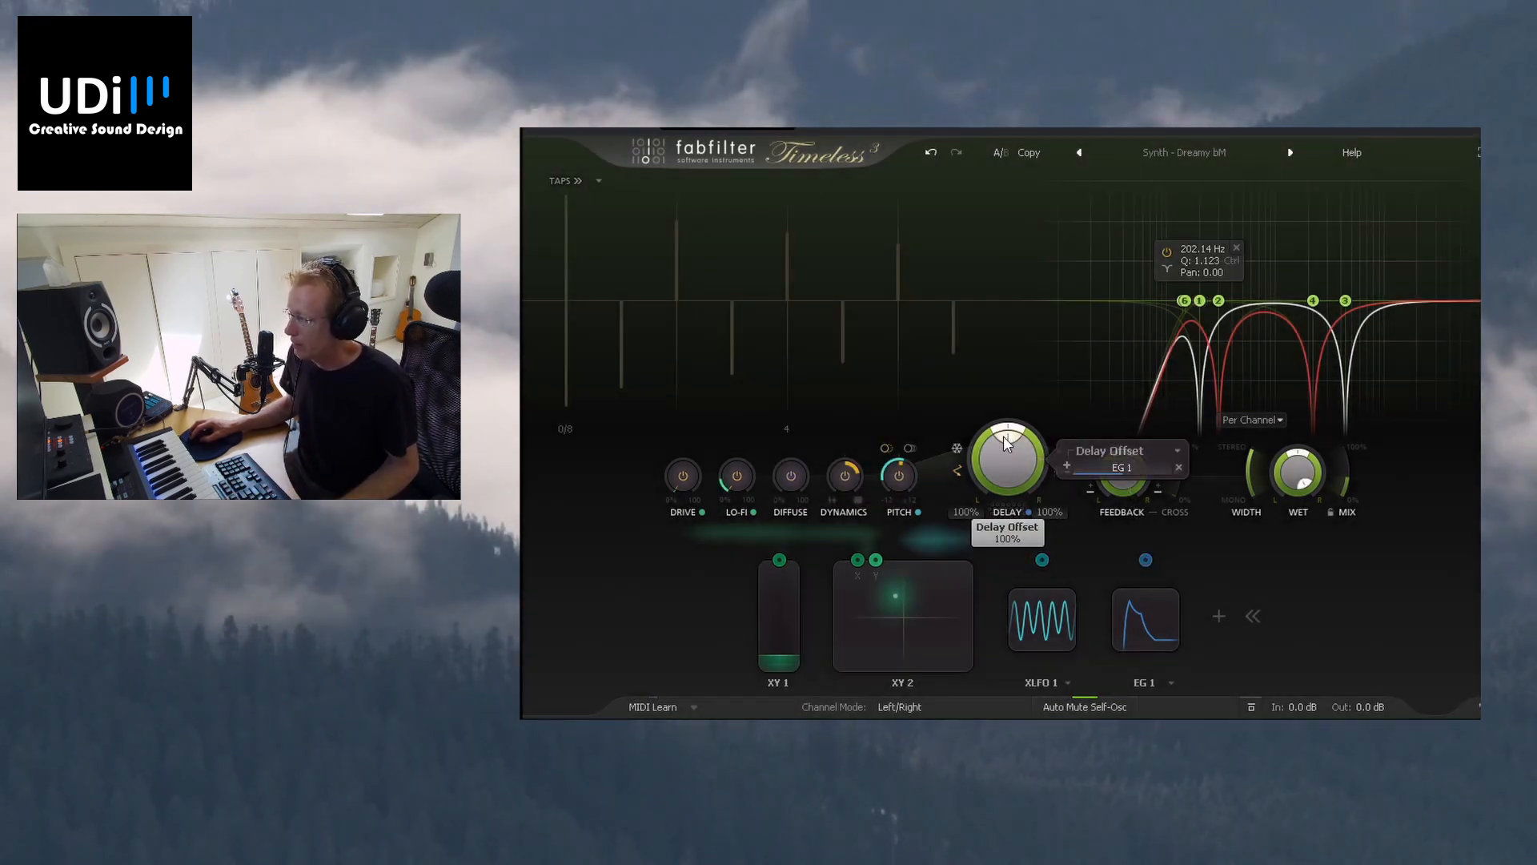
# Step: Expand the EG 1 editor, raise its threshold and set the attack to about 0.73 seconds
pyautogui.click(1132, 617)
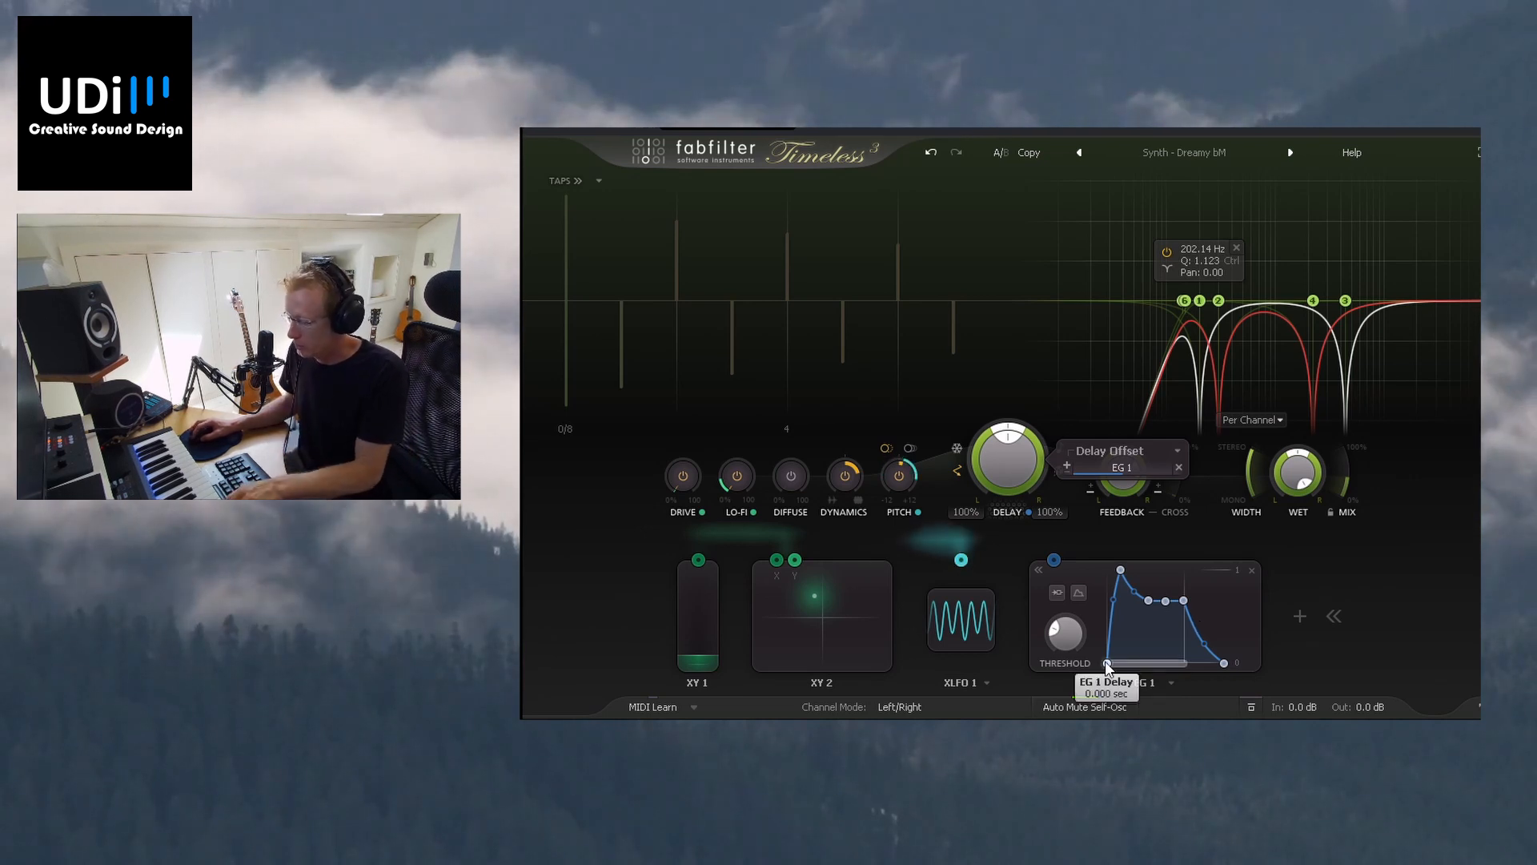
pyautogui.moveTo(1120, 570); pyautogui.dragTo(1153, 578)
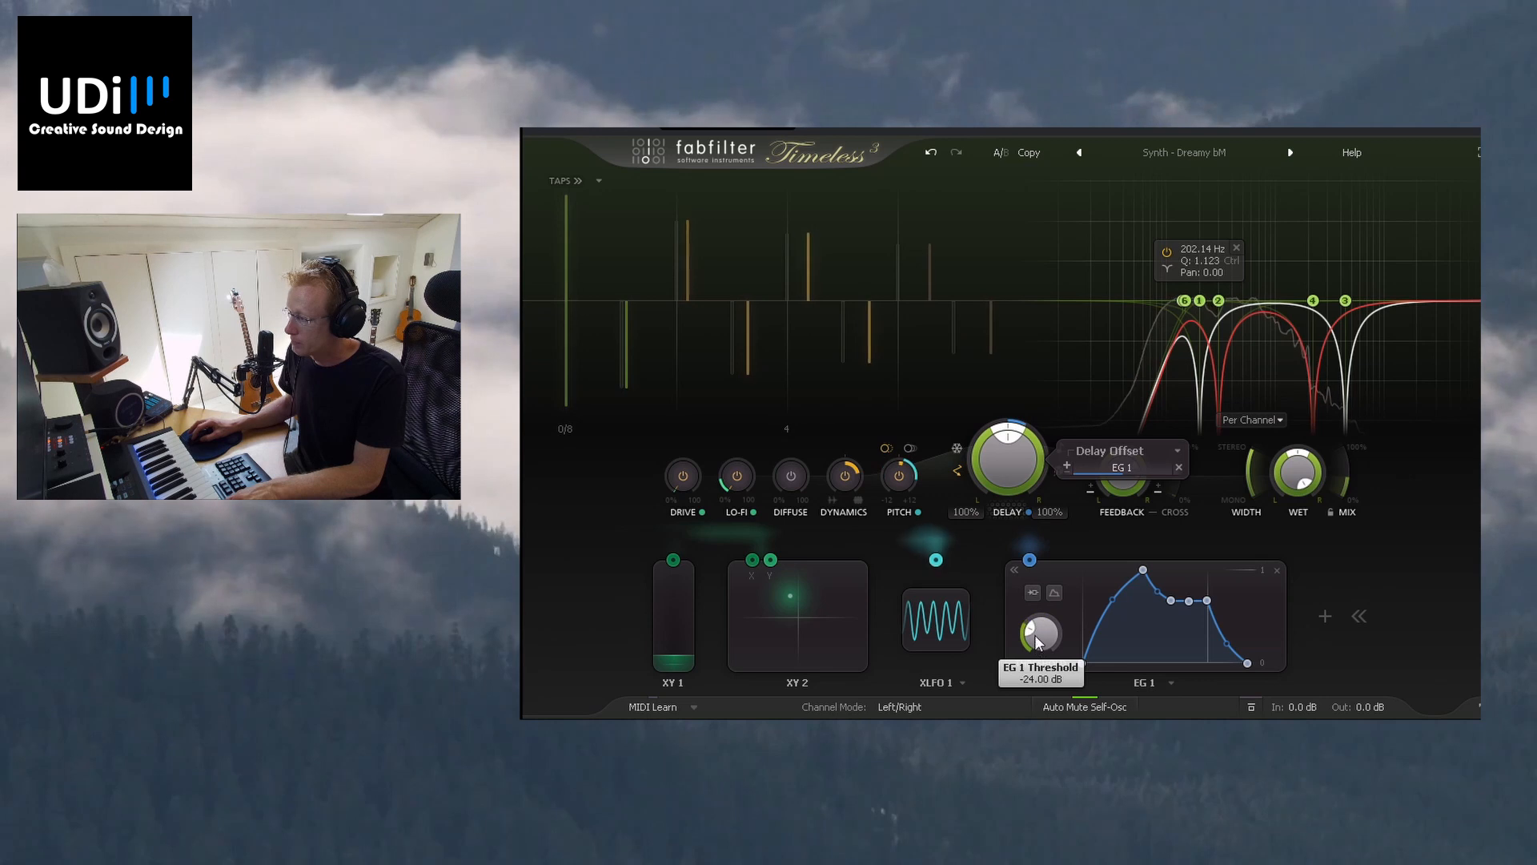
pyautogui.moveTo(1034, 641); pyautogui.dragTo(1035, 581)
pyautogui.moveTo(1141, 571)
pyautogui.moveTo(1142, 570); pyautogui.dragTo(1121, 568)
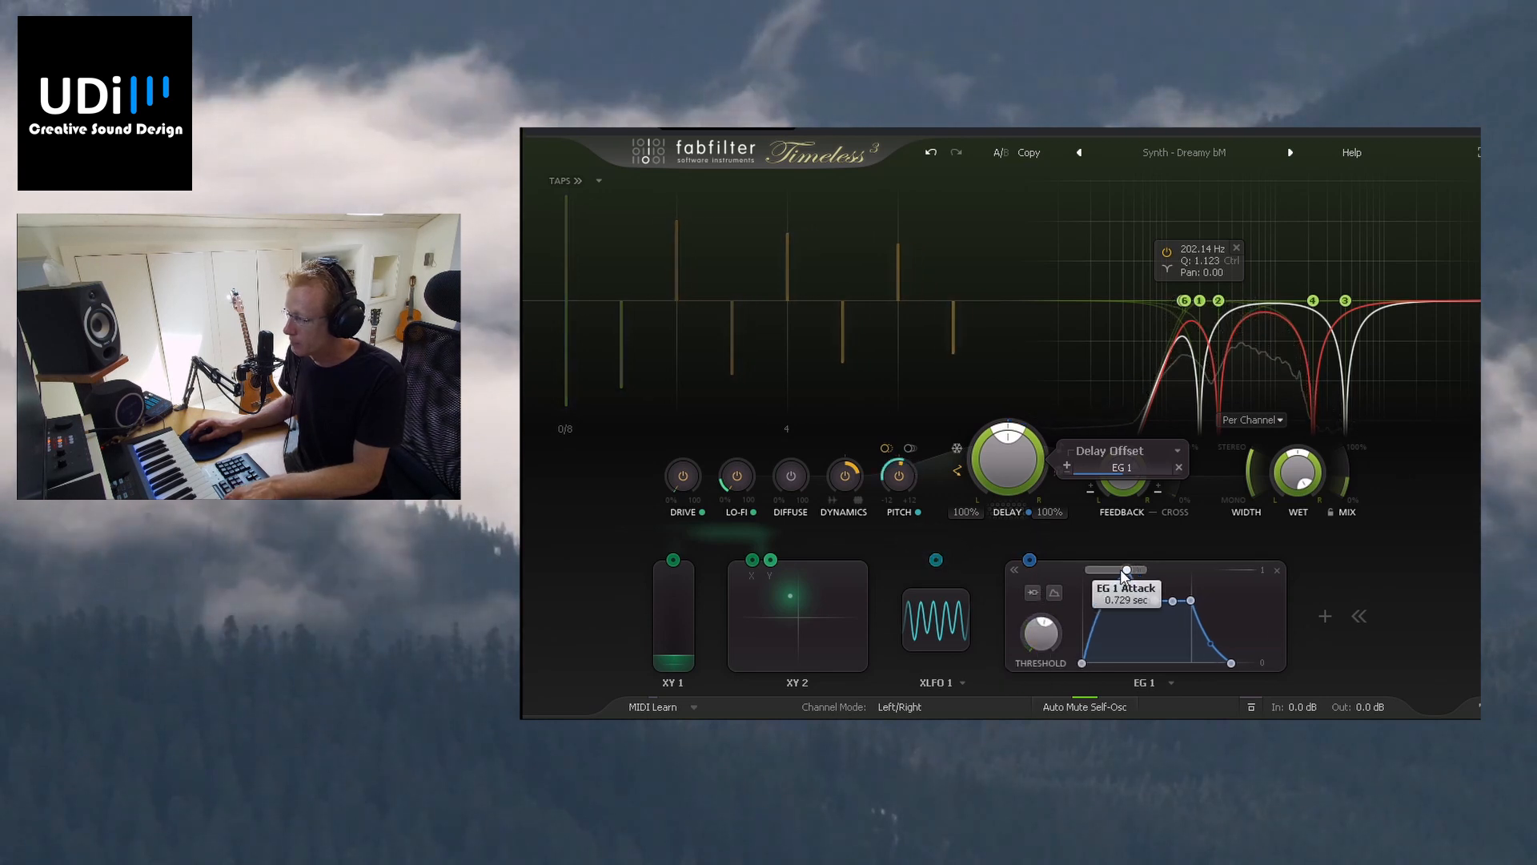
pyautogui.moveTo(1109, 476)
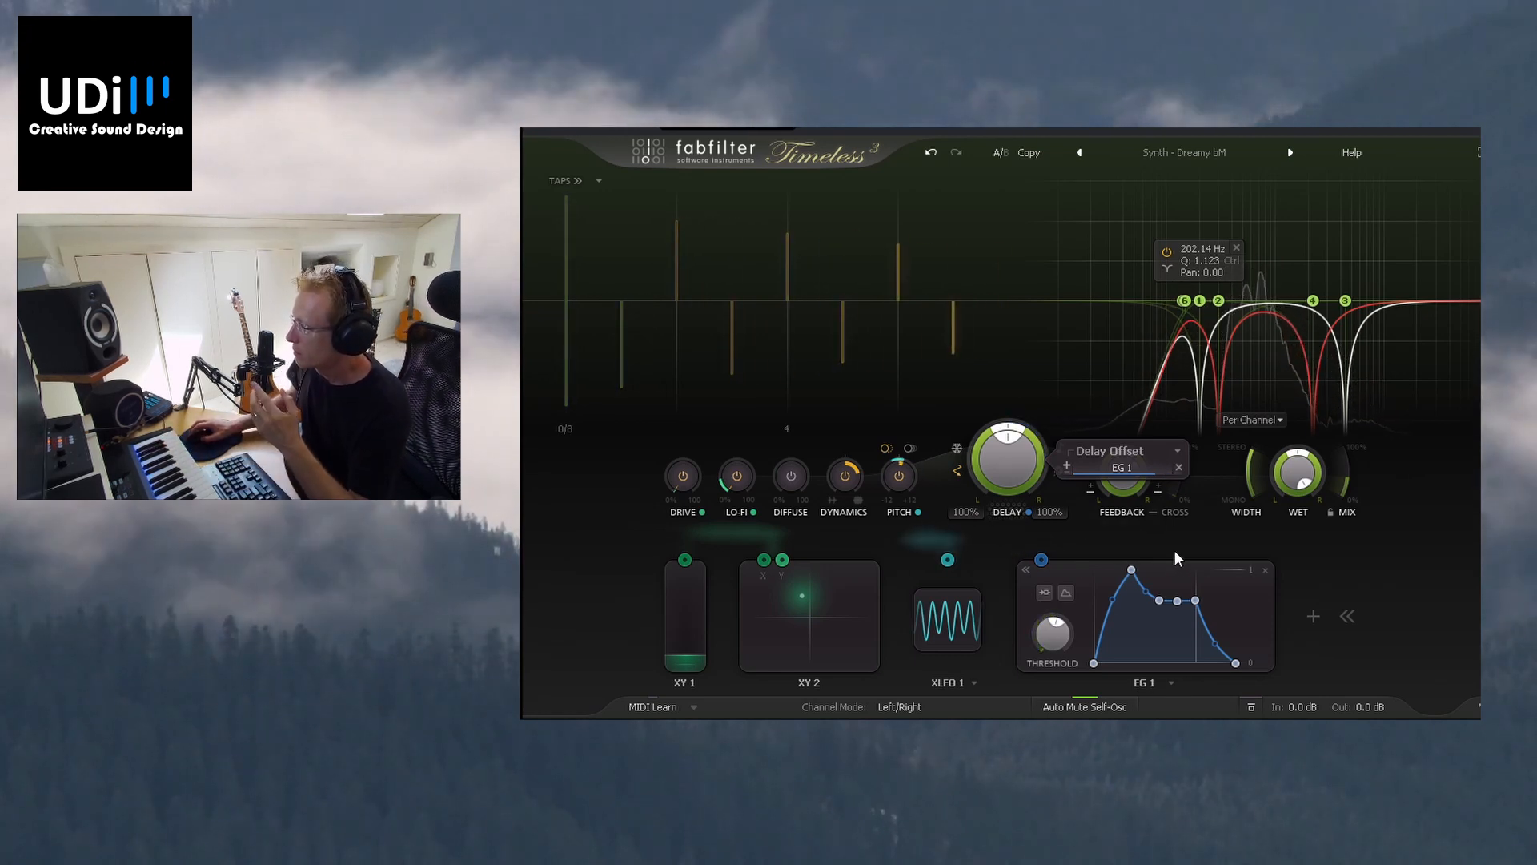
# Step: Load the Clean preset and toggle playback to audition it
pyautogui.click(1184, 154)
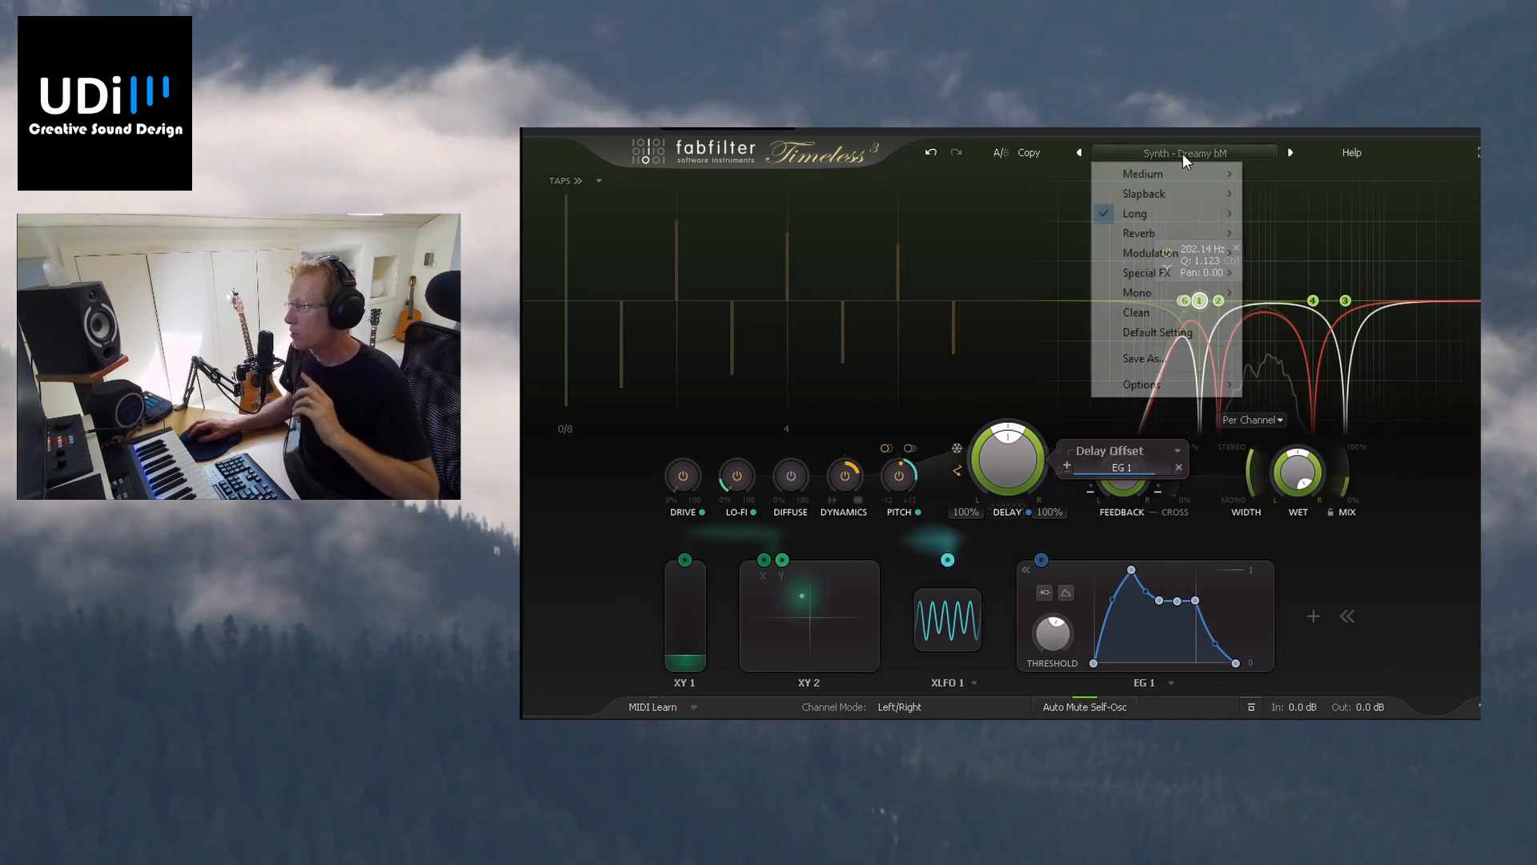
pyautogui.click(1186, 318)
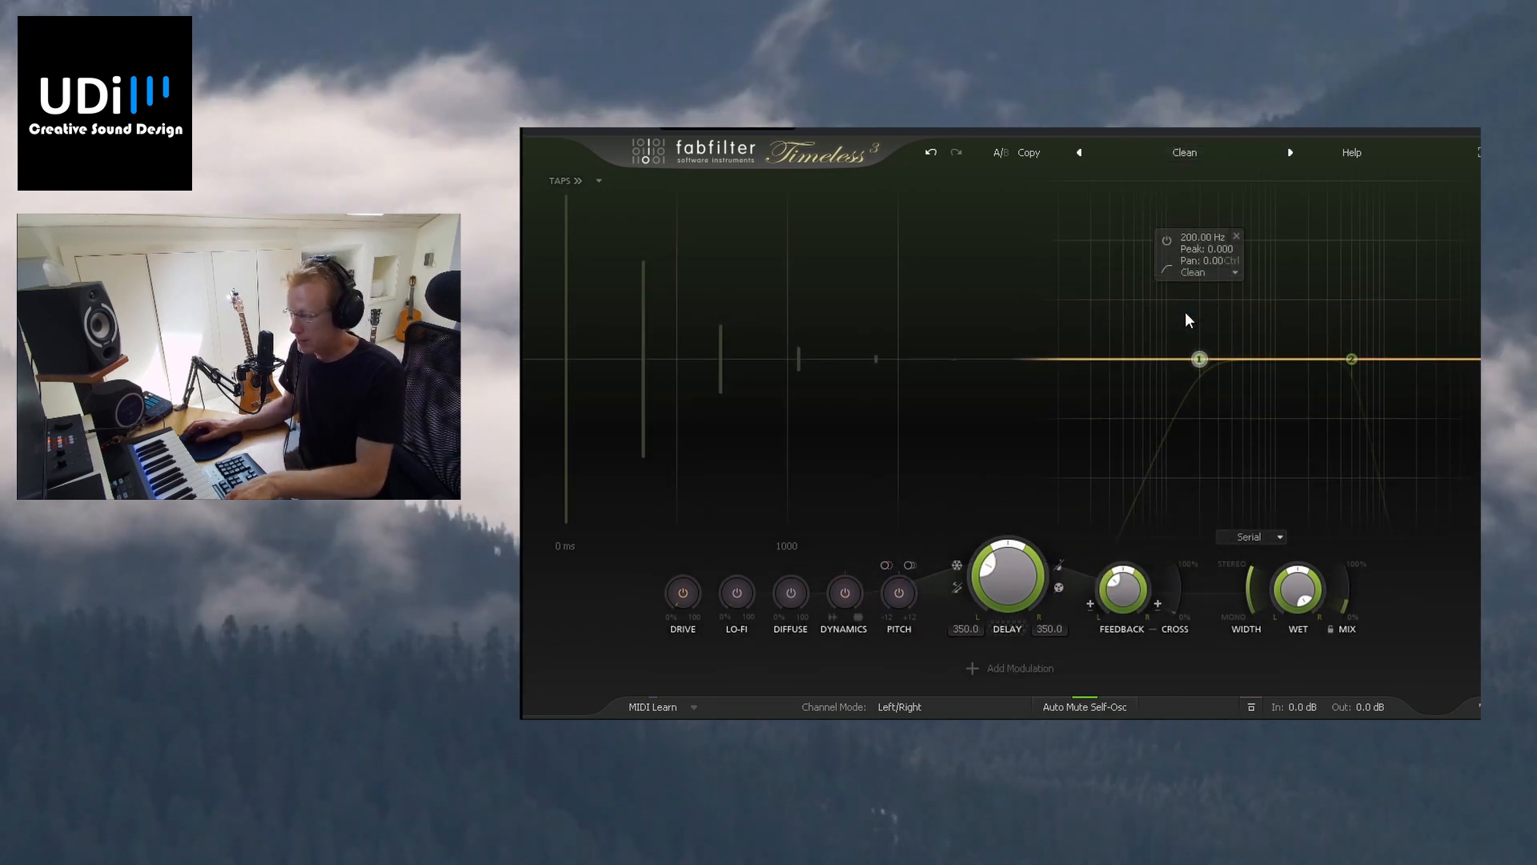
pyautogui.press('space')
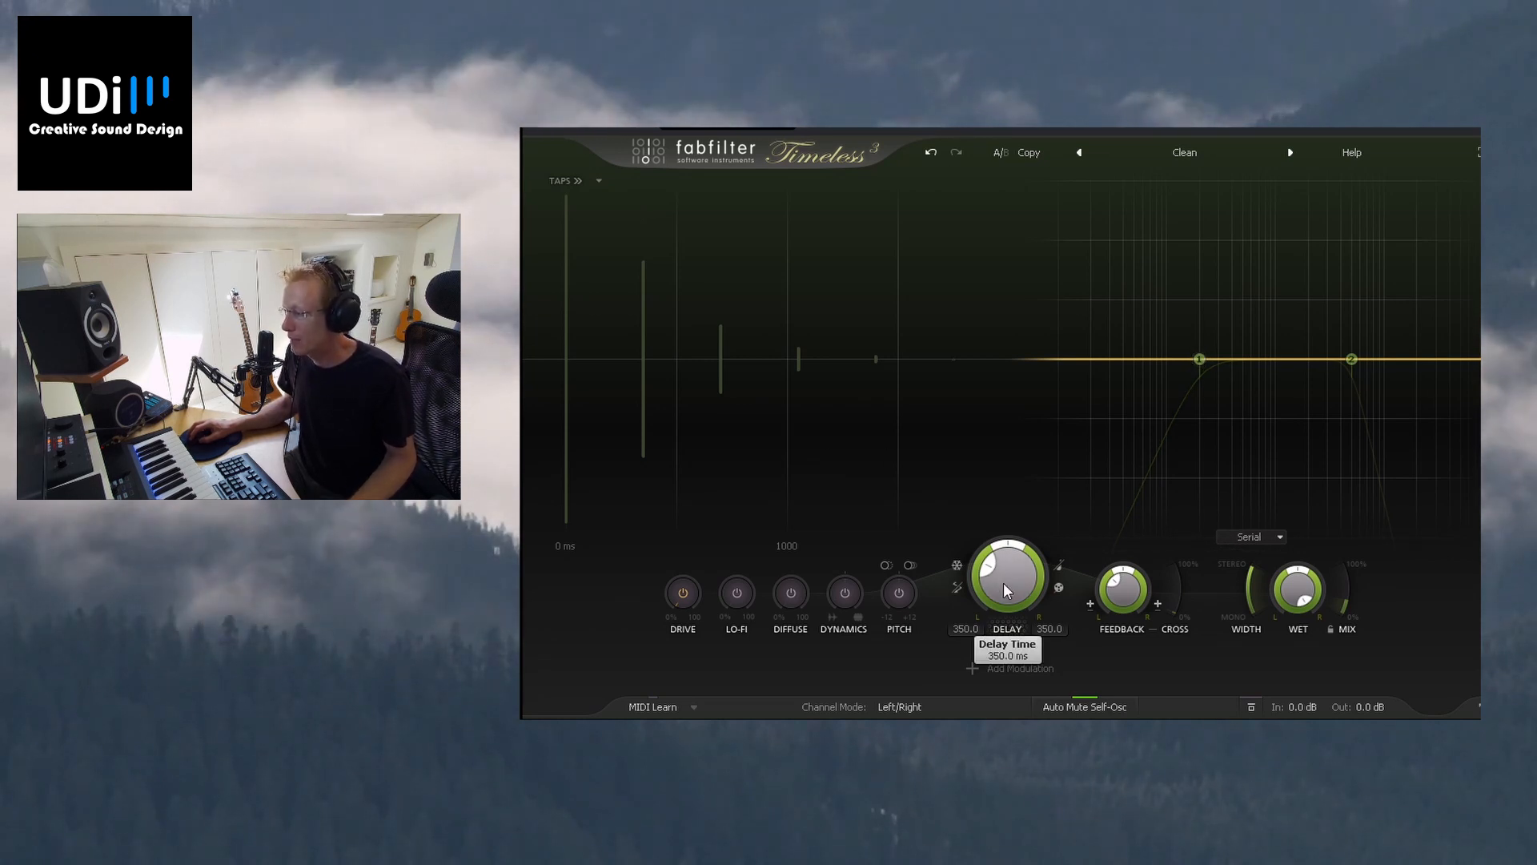
# Step: Sync the delay time to a 1/4 note and start playback
pyautogui.click(1059, 568)
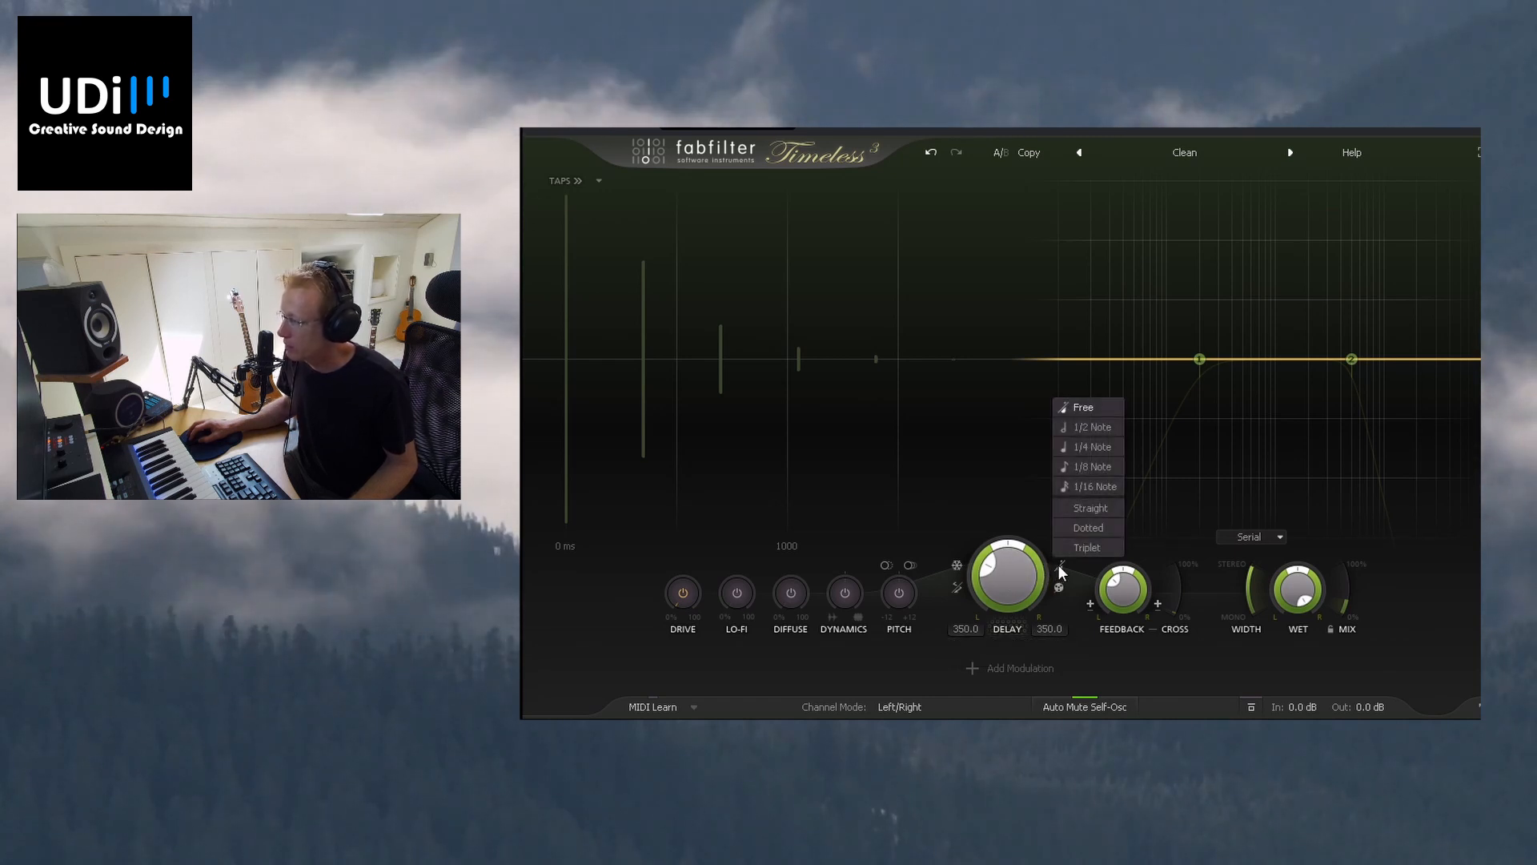
pyautogui.click(1098, 446)
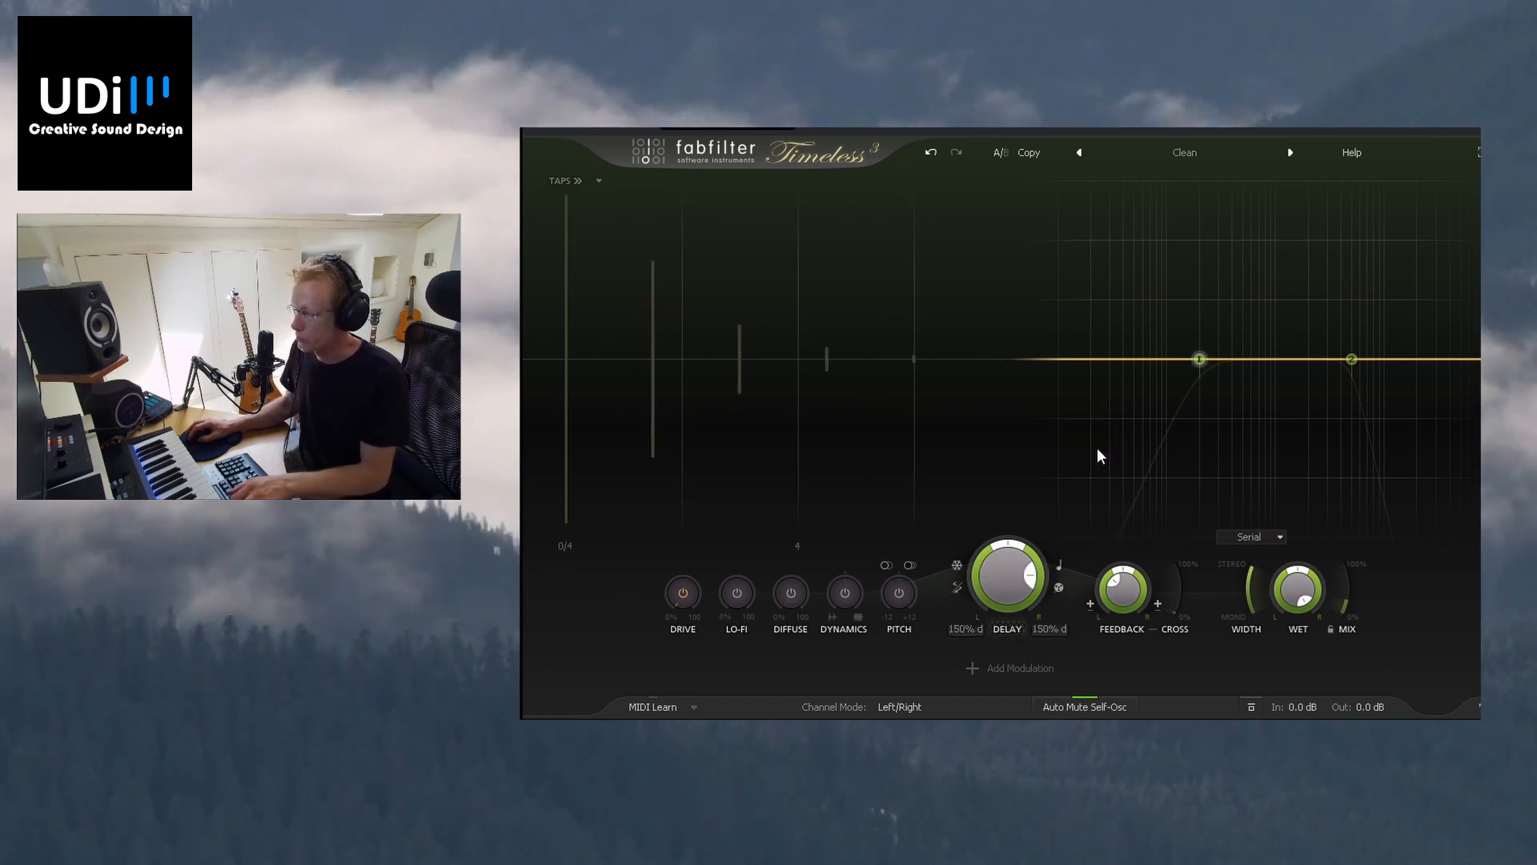
pyautogui.press('space')
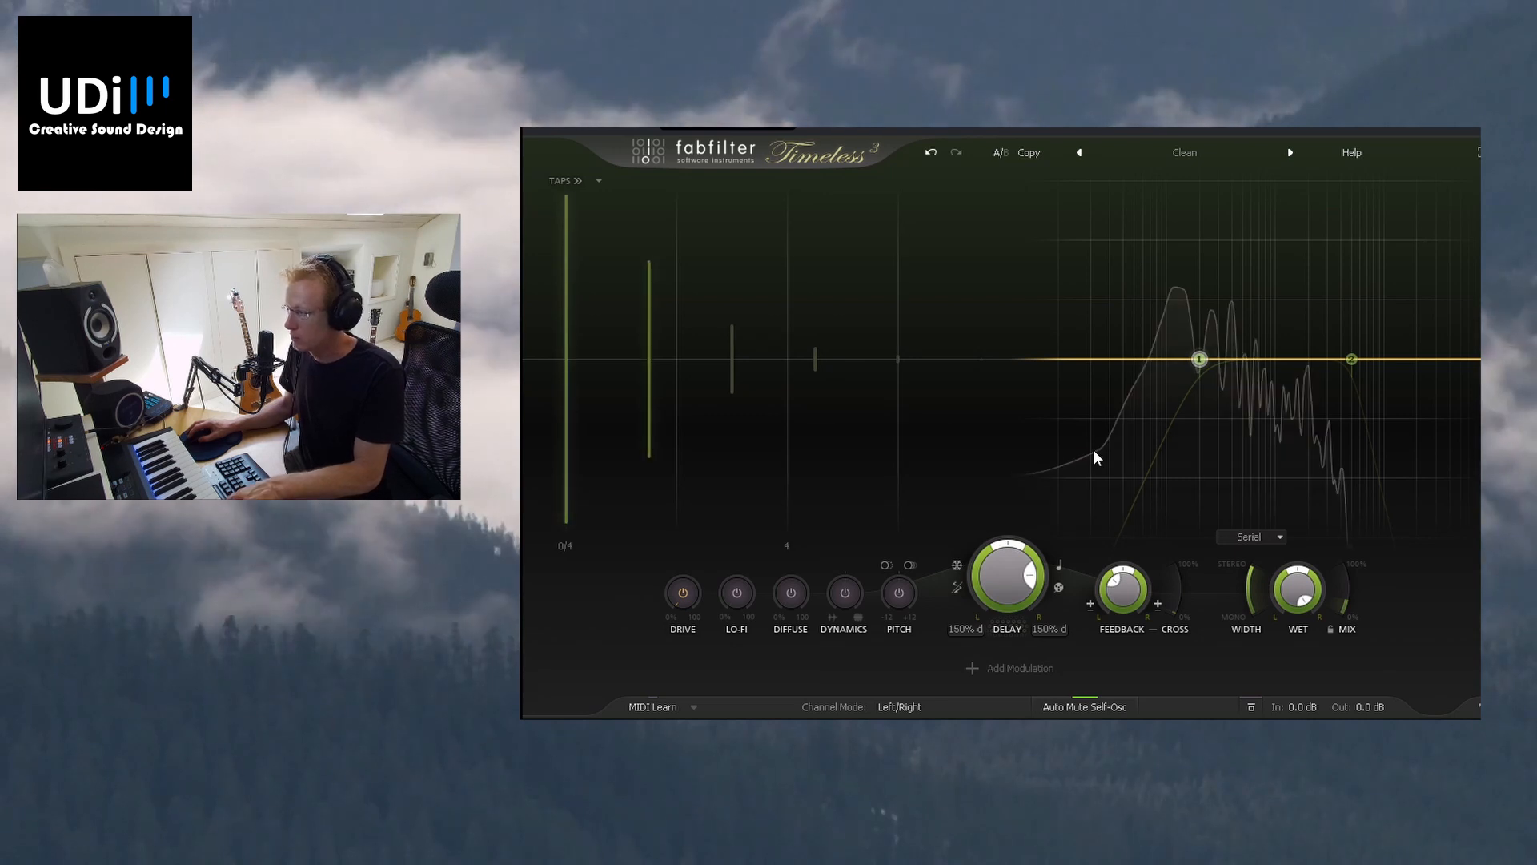
# Step: Lower the cutoff of filter 1 to about 44 Hz and raise its peak to about 0.33
pyautogui.click(1226, 359)
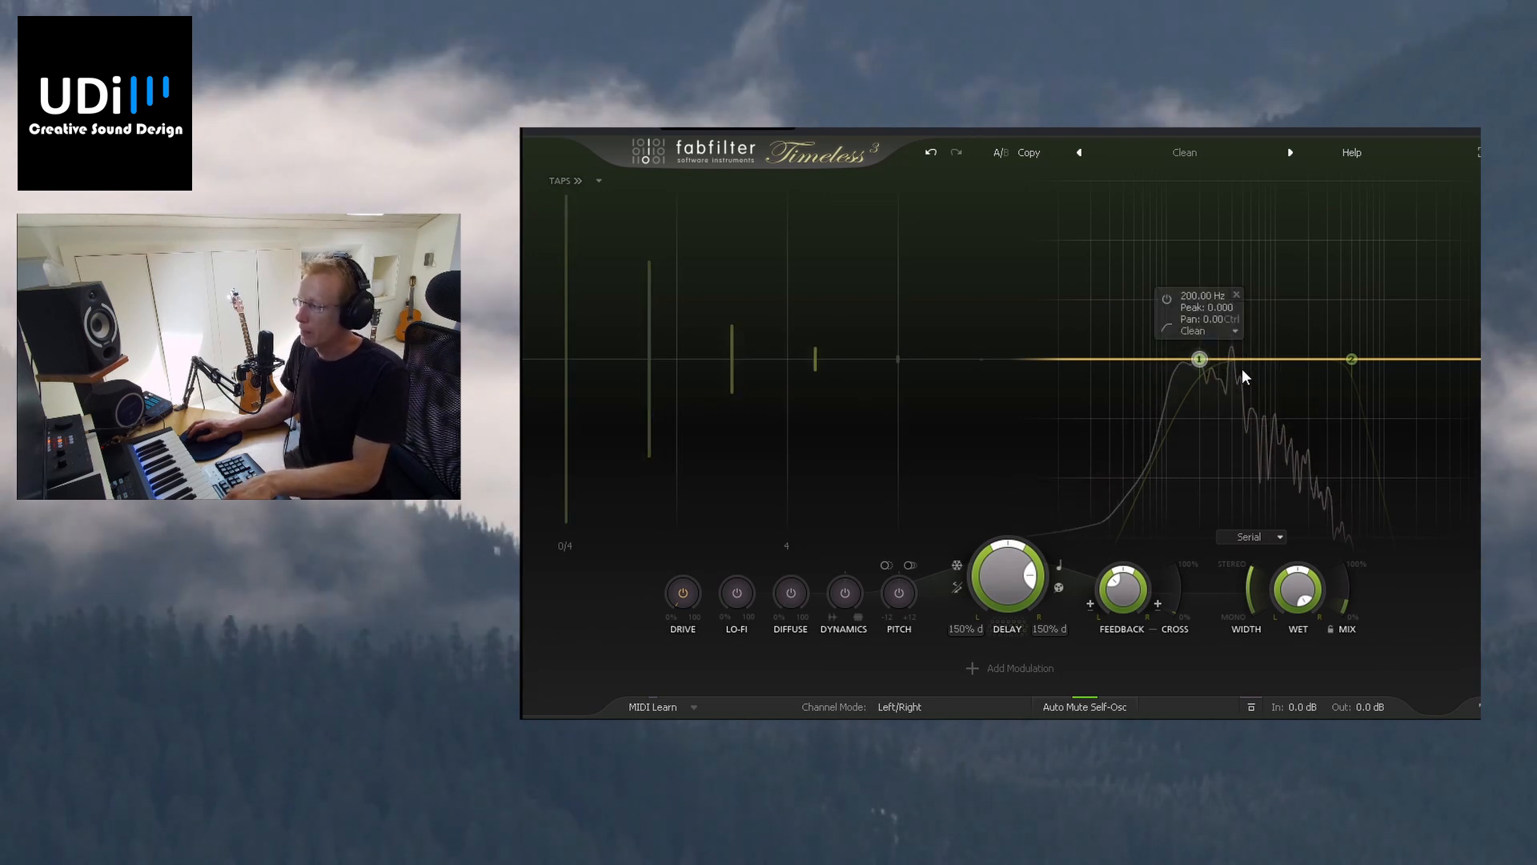
pyautogui.moveTo(1197, 359); pyautogui.dragTo(1121, 392)
pyautogui.doubleClick(1121, 359)
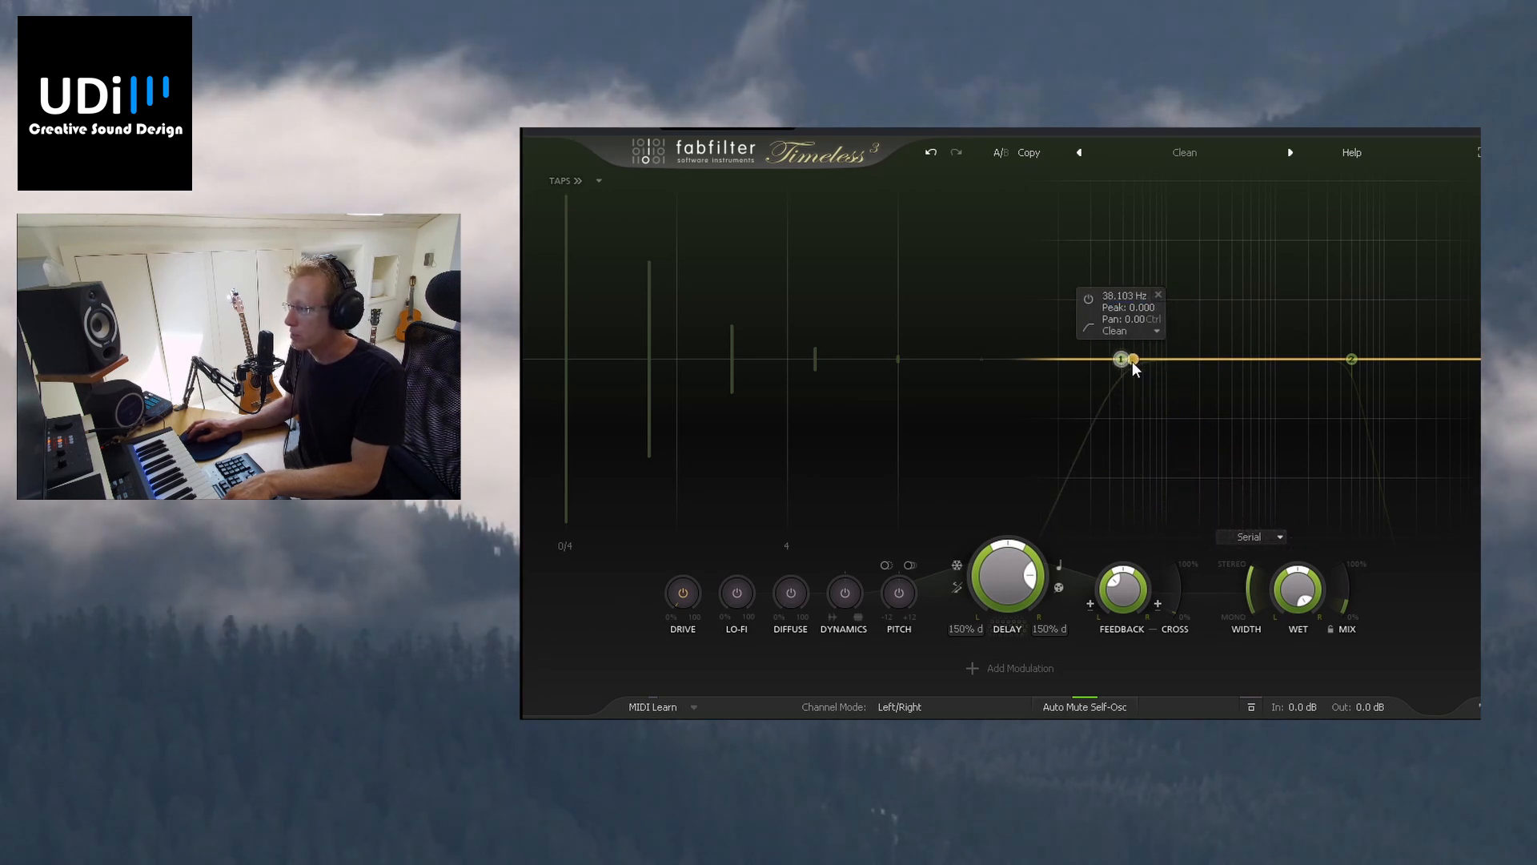
pyautogui.moveTo(1126, 353); pyautogui.dragTo(1133, 302)
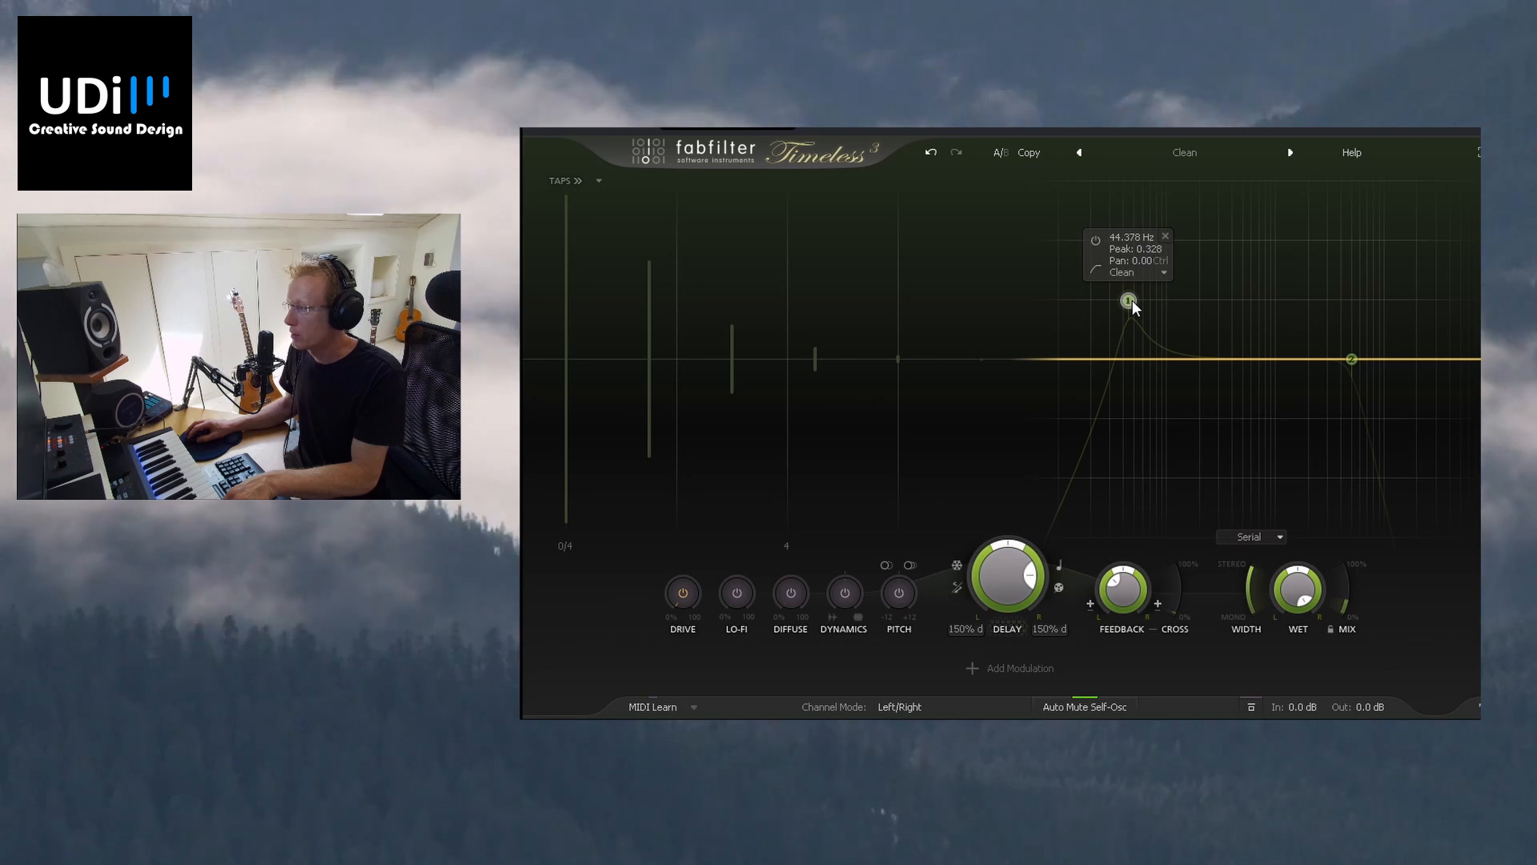
# Step: Enable filter 1 and sweep its cutoff to about 1270 Hz, down to about 250 Hz and up close to filter 2
pyautogui.moveTo(1128, 301); pyautogui.dragTo(1287, 317)
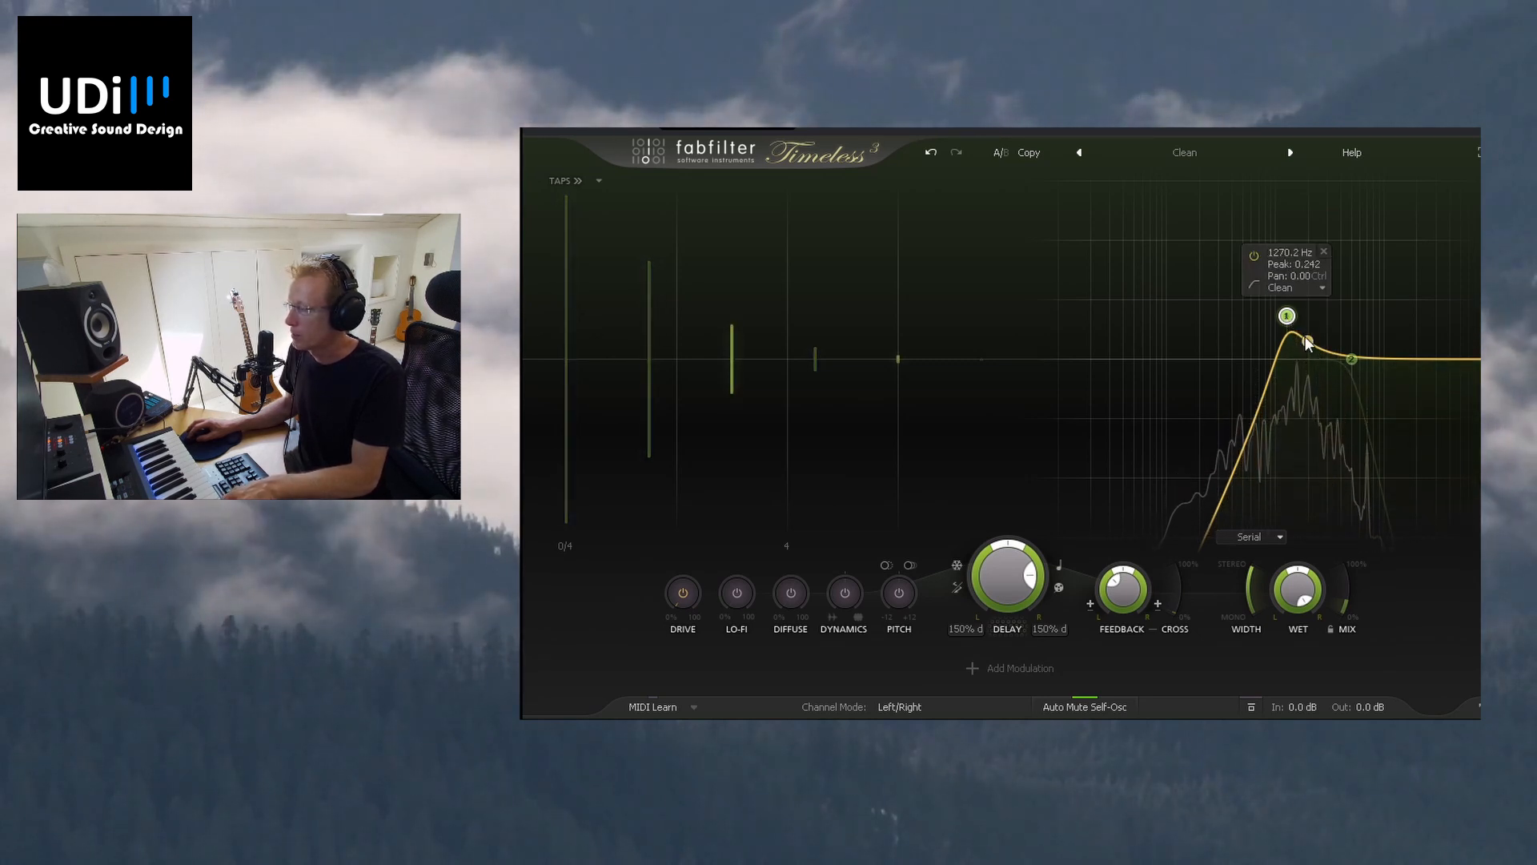
pyautogui.moveTo(1287, 316); pyautogui.dragTo(1210, 319)
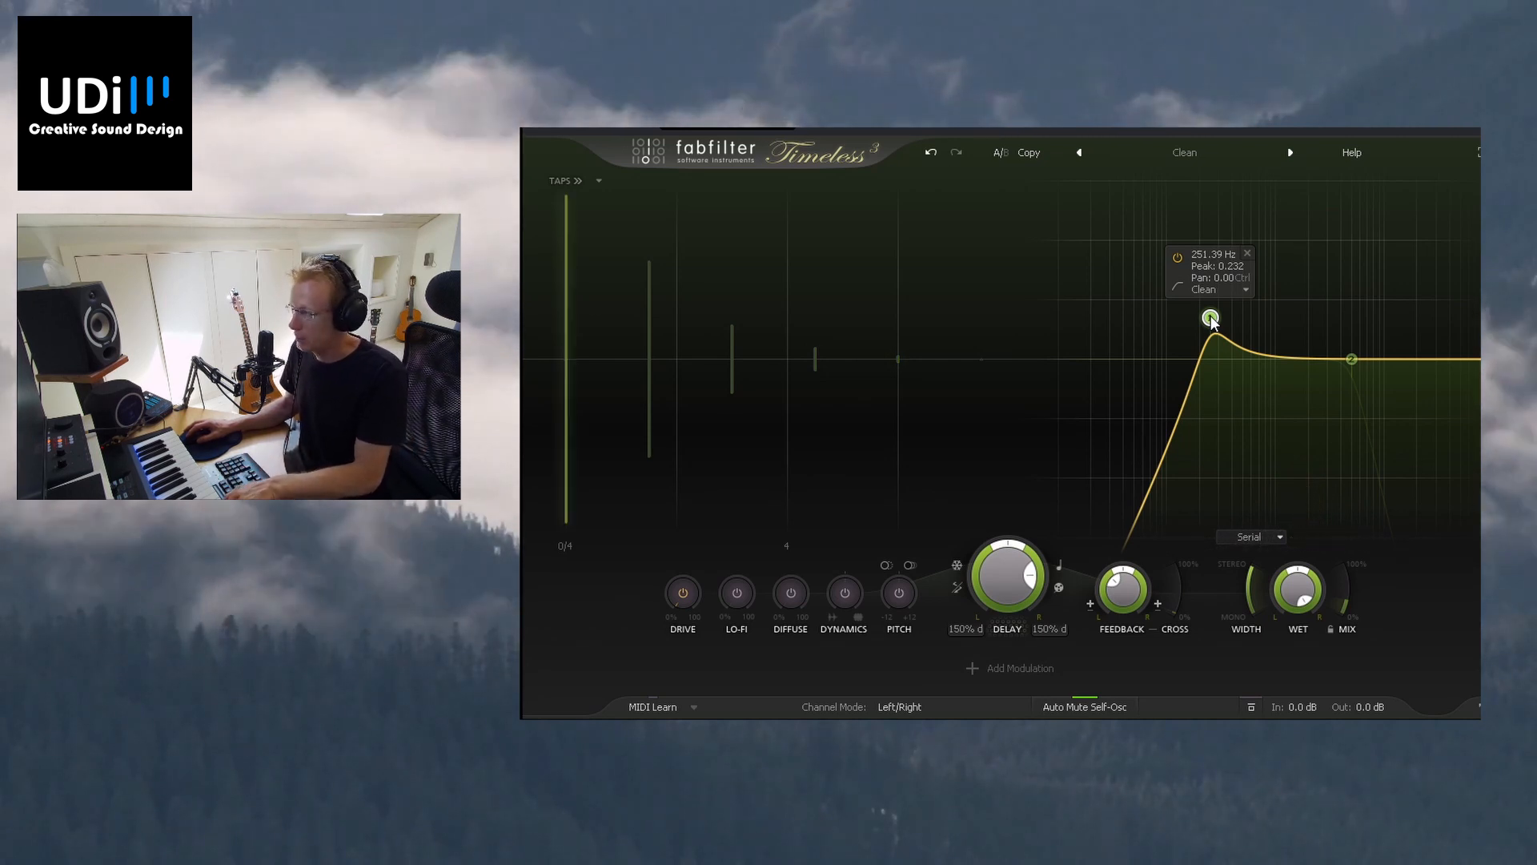
pyautogui.moveTo(1211, 320); pyautogui.dragTo(1323, 325)
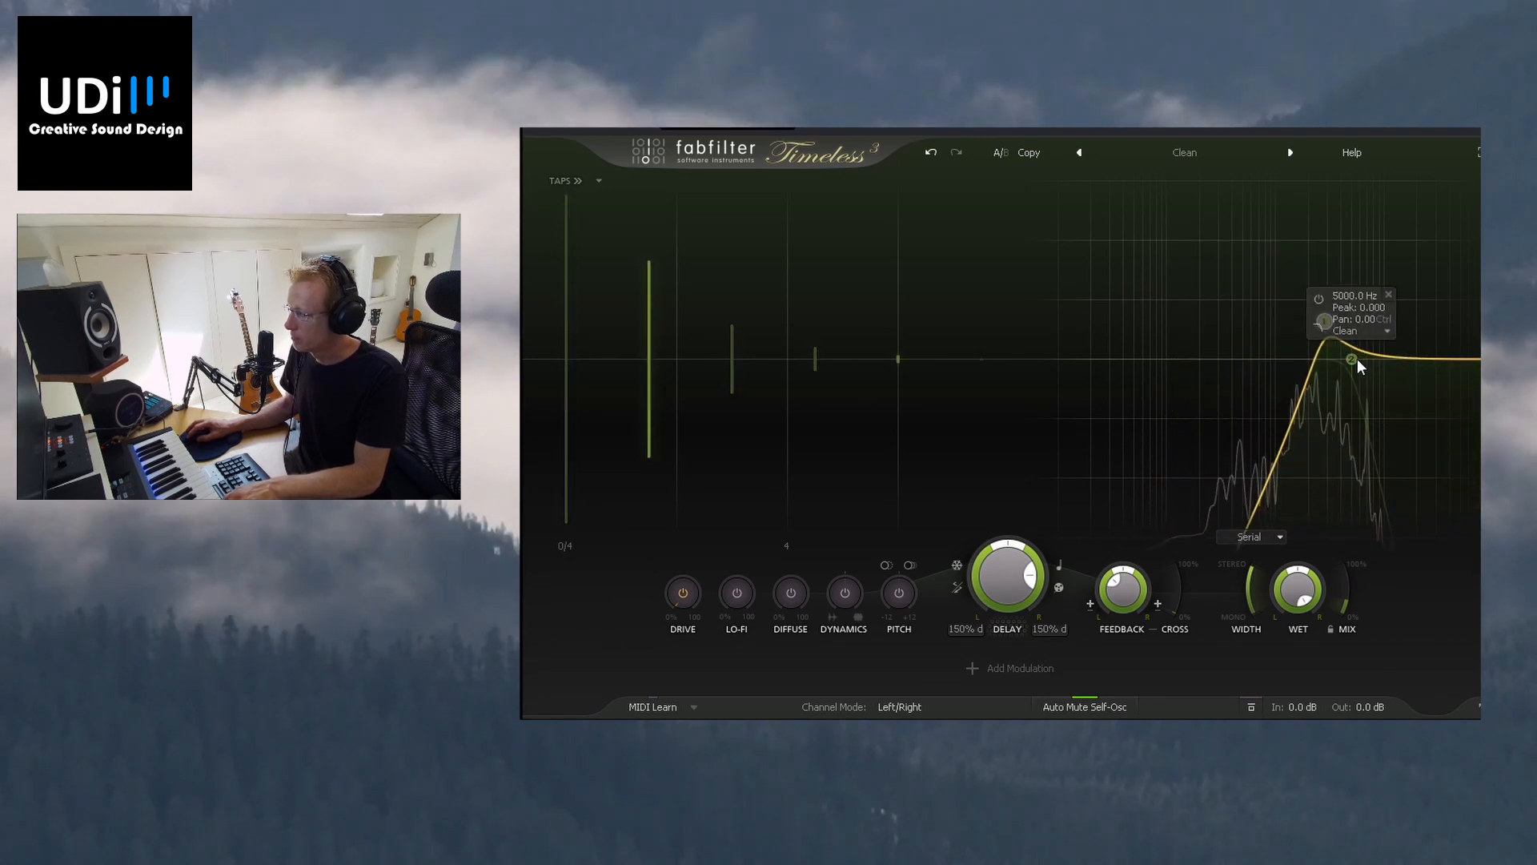
# Step: Enable filter 2 with its cutoff at about 28 kHz and bring filter 1 down to about 74 Hz with a peak near 0.16
pyautogui.click(1318, 298)
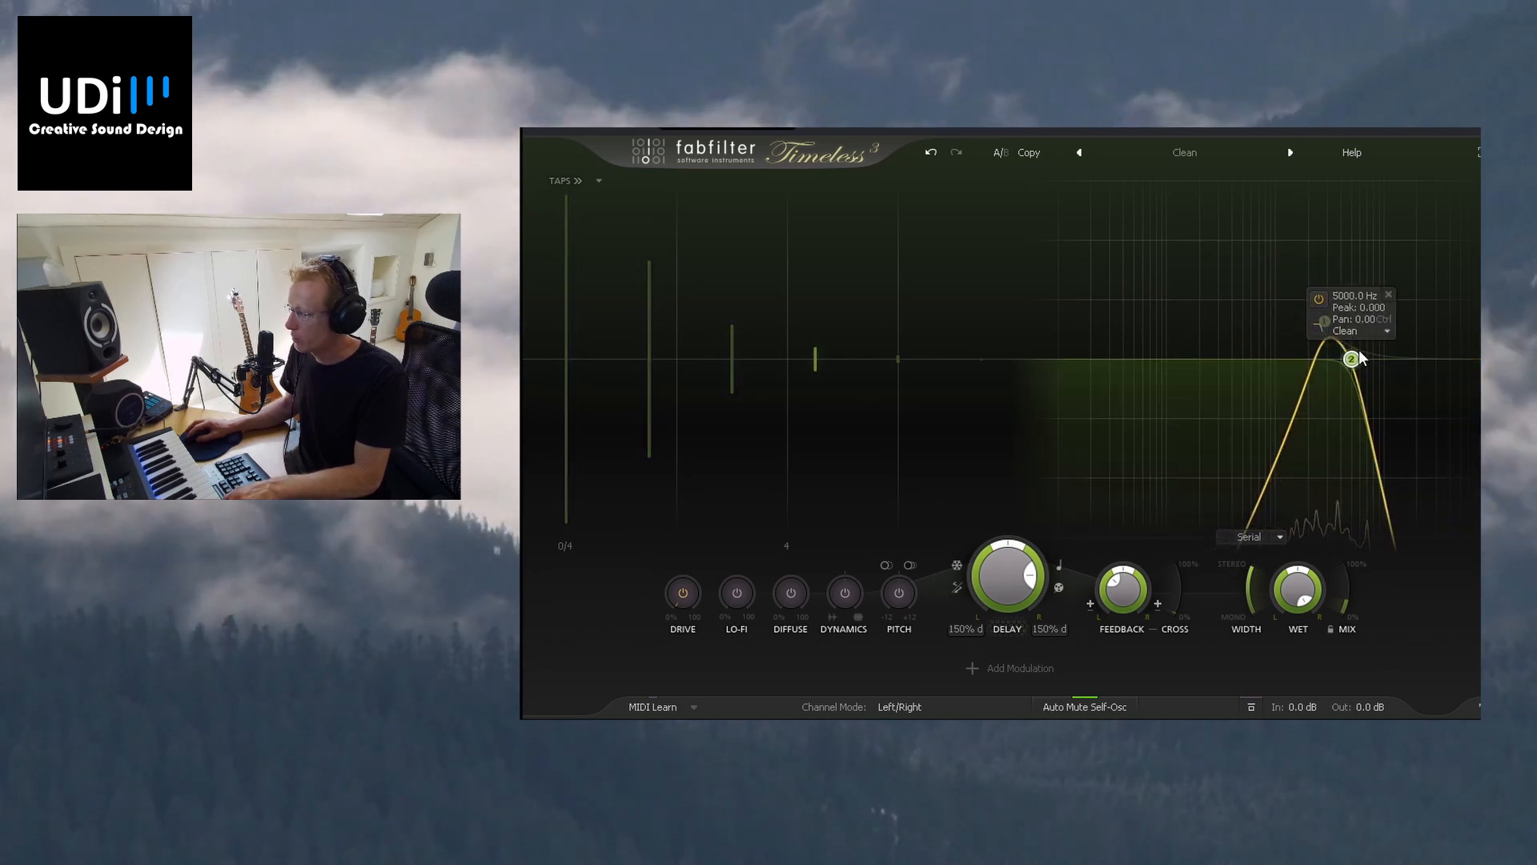
pyautogui.moveTo(1352, 360); pyautogui.dragTo(1433, 359)
pyautogui.moveTo(1325, 334); pyautogui.dragTo(1108, 345)
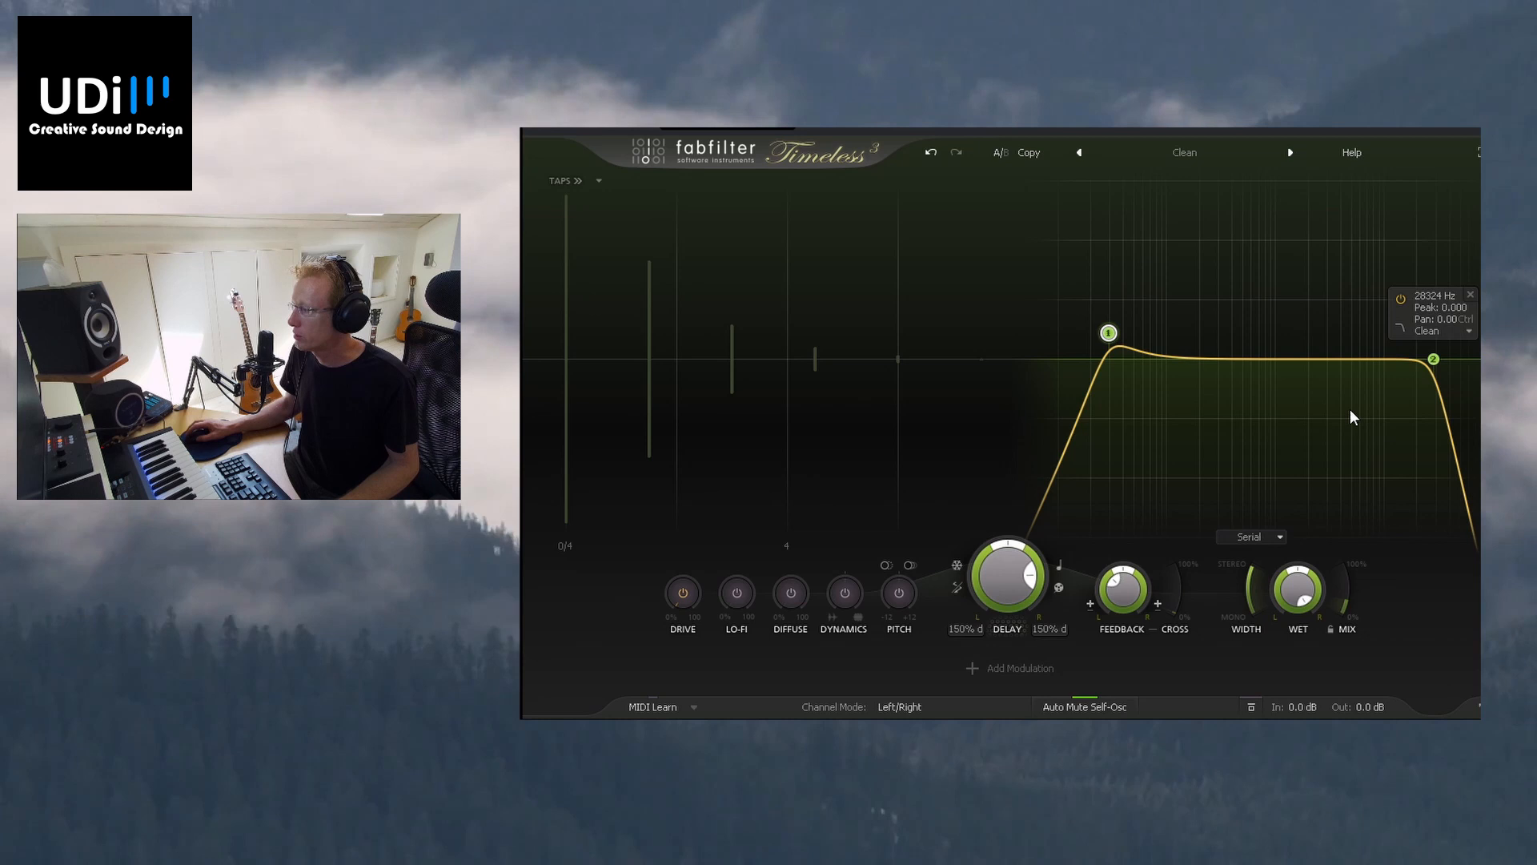
pyautogui.moveTo(1109, 331)
pyautogui.moveTo(1108, 332); pyautogui.dragTo(1153, 330)
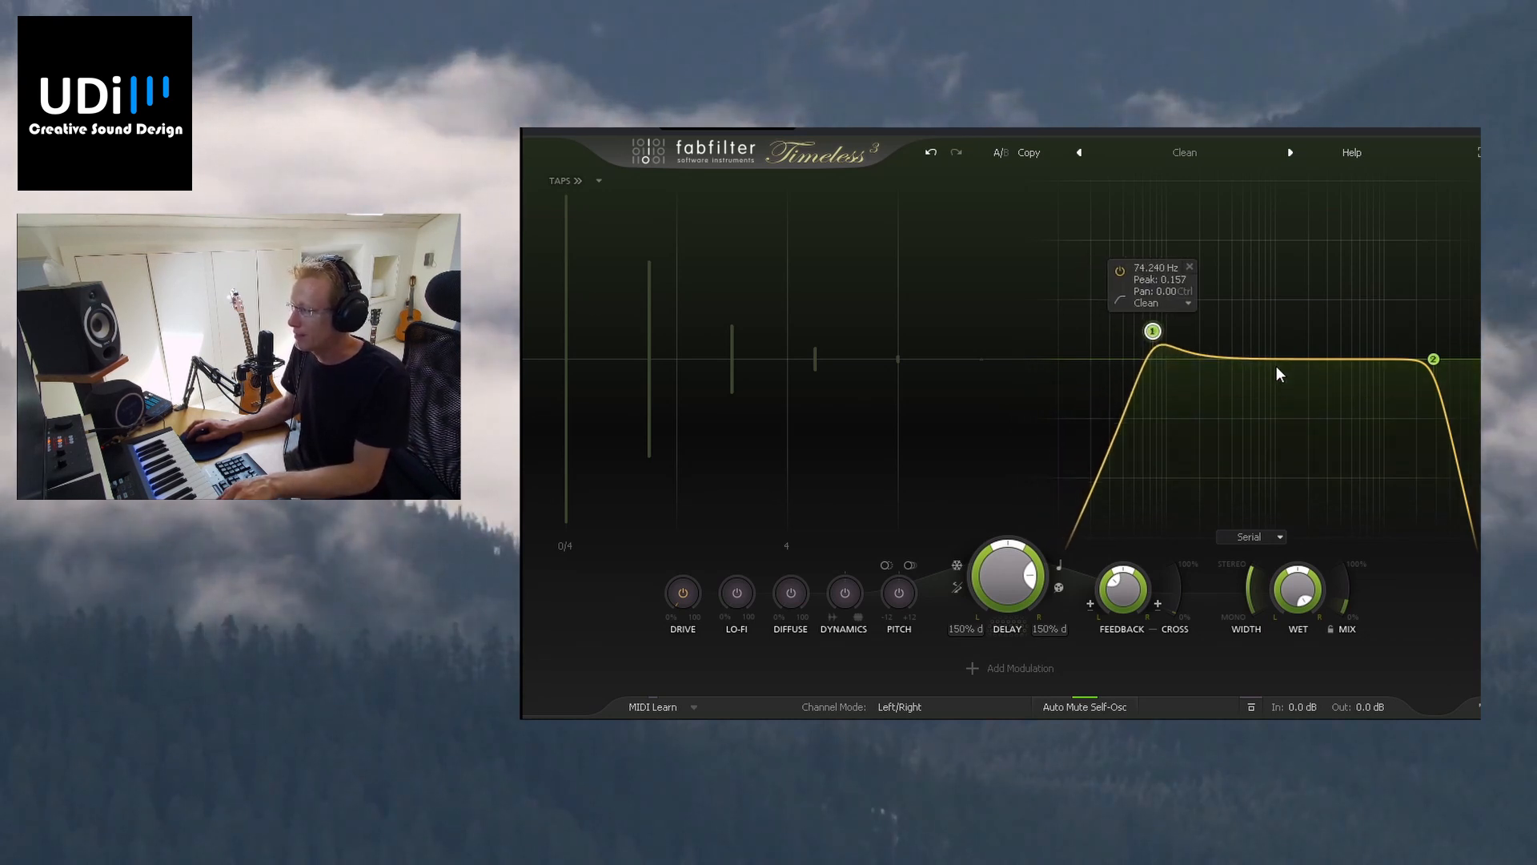
# Step: Add a bell filter between filters 1 and 2, cutting about 8 dB at roughly 842 Hz
pyautogui.moveTo(1277, 360); pyautogui.dragTo(1264, 395)
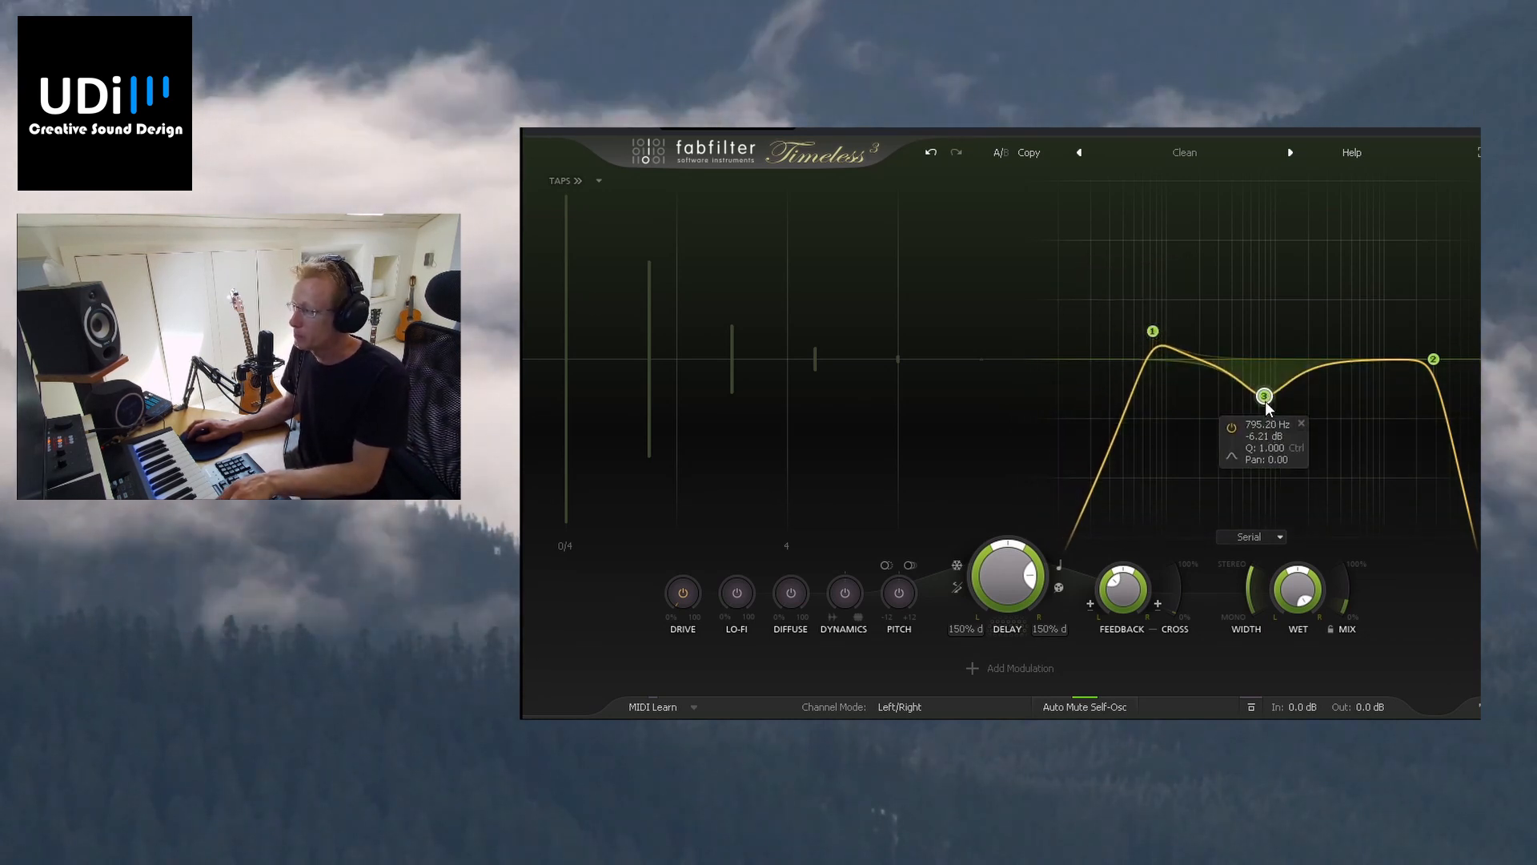
pyautogui.moveTo(1265, 405); pyautogui.dragTo(1268, 428)
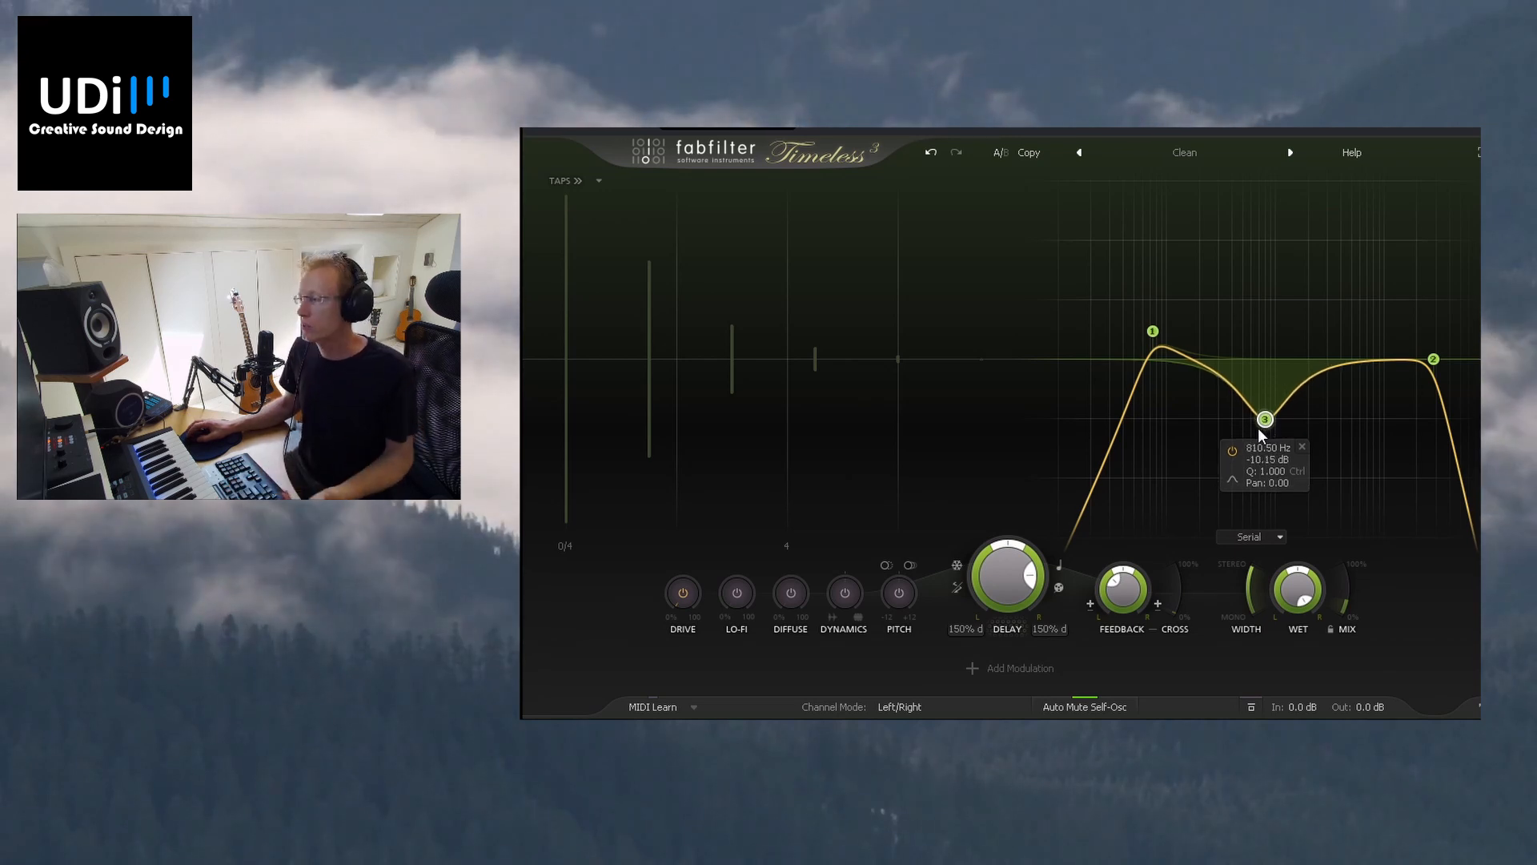
pyautogui.moveTo(1266, 427); pyautogui.dragTo(1269, 414)
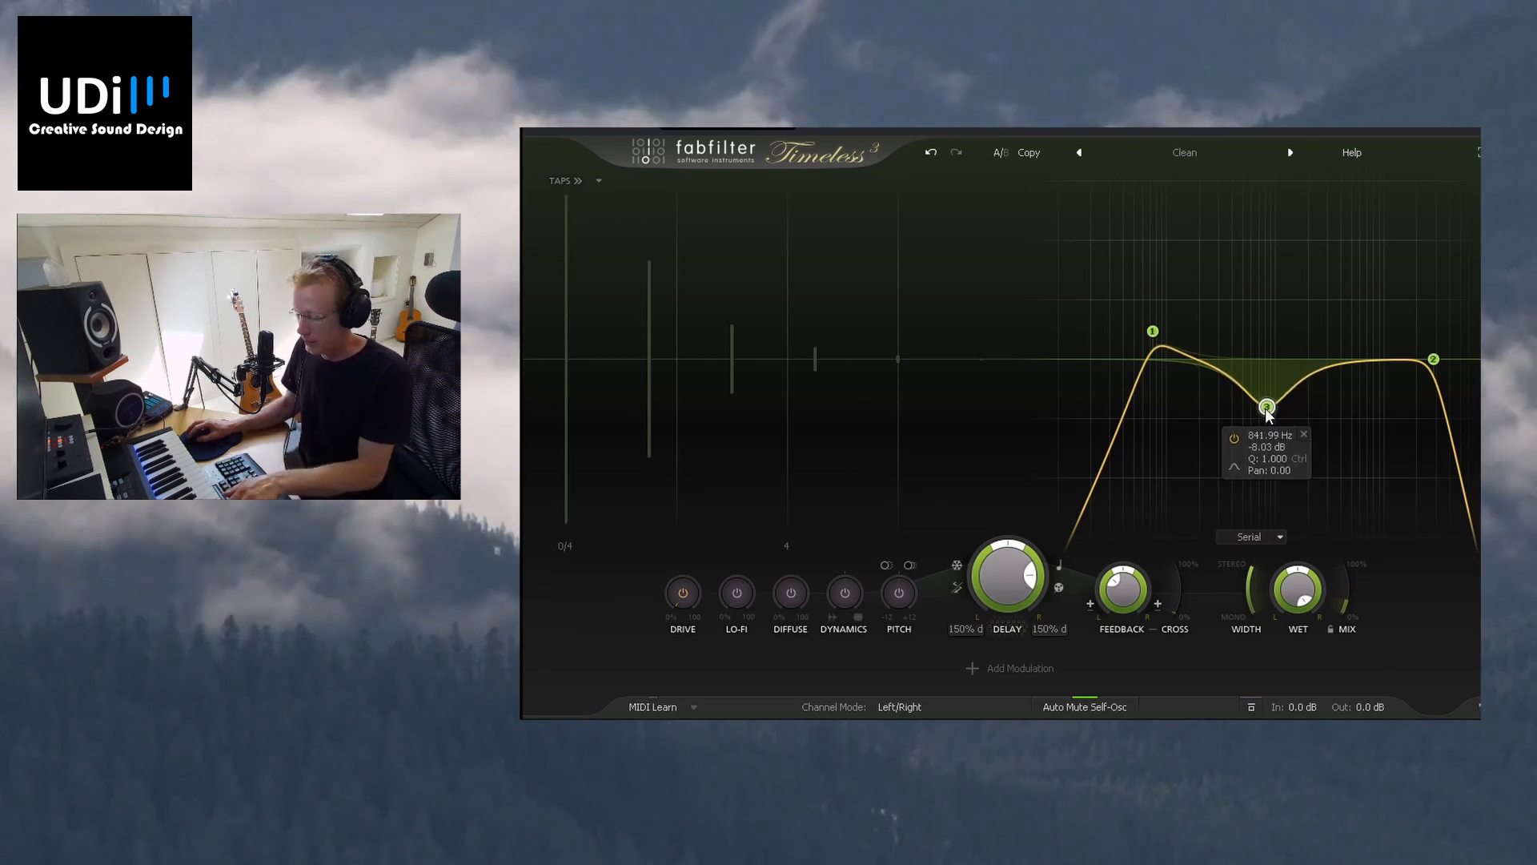
# Step: Shift bell filter 3 up to about 2062 Hz, then bring it back to about 1058 Hz with a 9.7 dB cut
pyautogui.moveTo(1268, 414); pyautogui.dragTo(1305, 445)
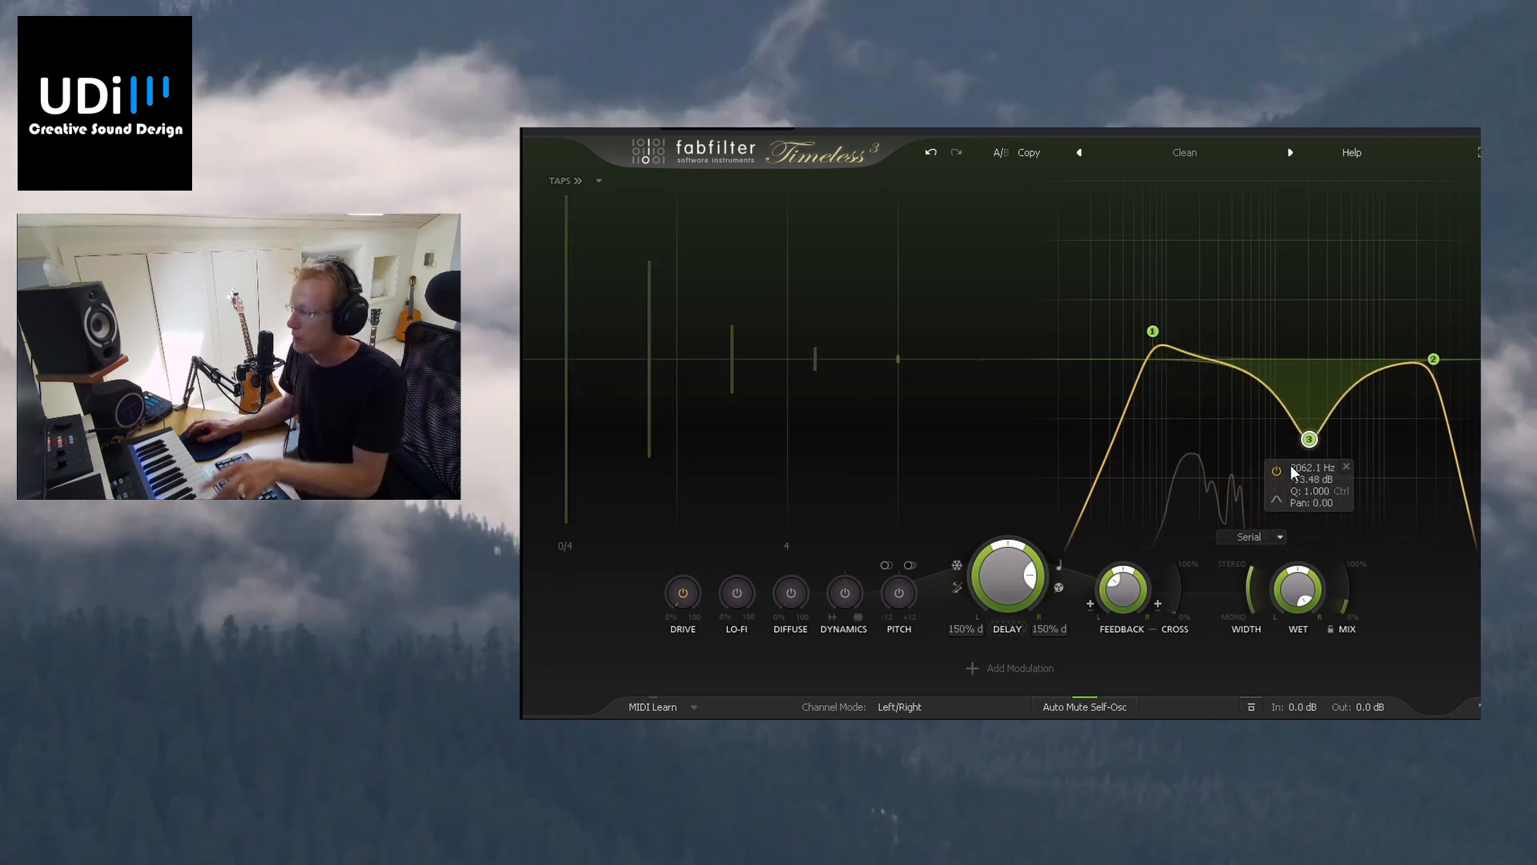
pyautogui.moveTo(1301, 432); pyautogui.dragTo(1278, 422)
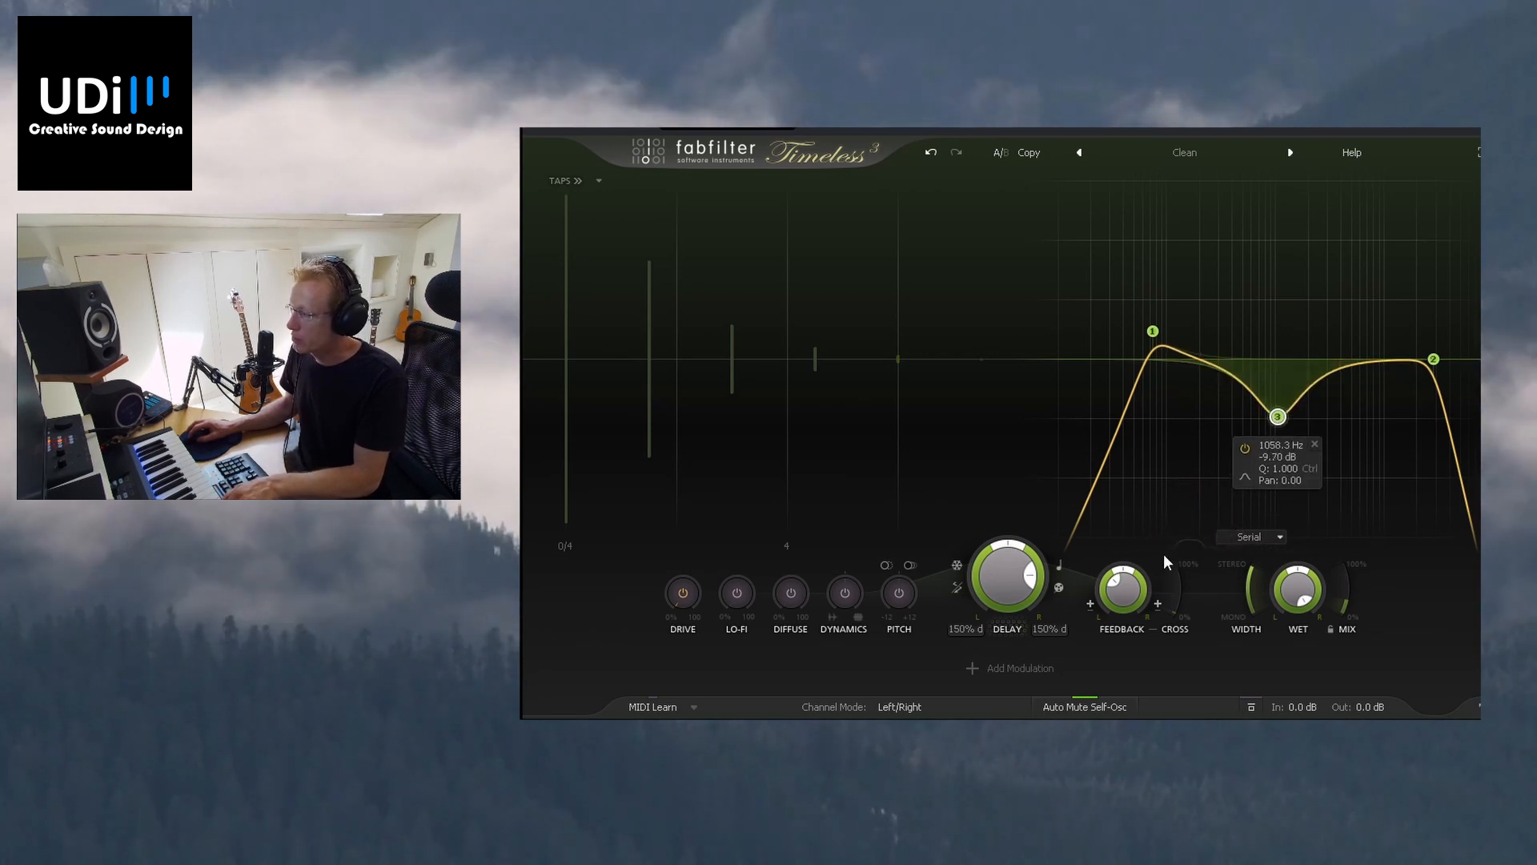
# Step: Modulate filter 3's frequency with a new XLFO and deepen the filter's cut to about 24.8 dB at roughly 1142 Hz
pyautogui.click(972, 668)
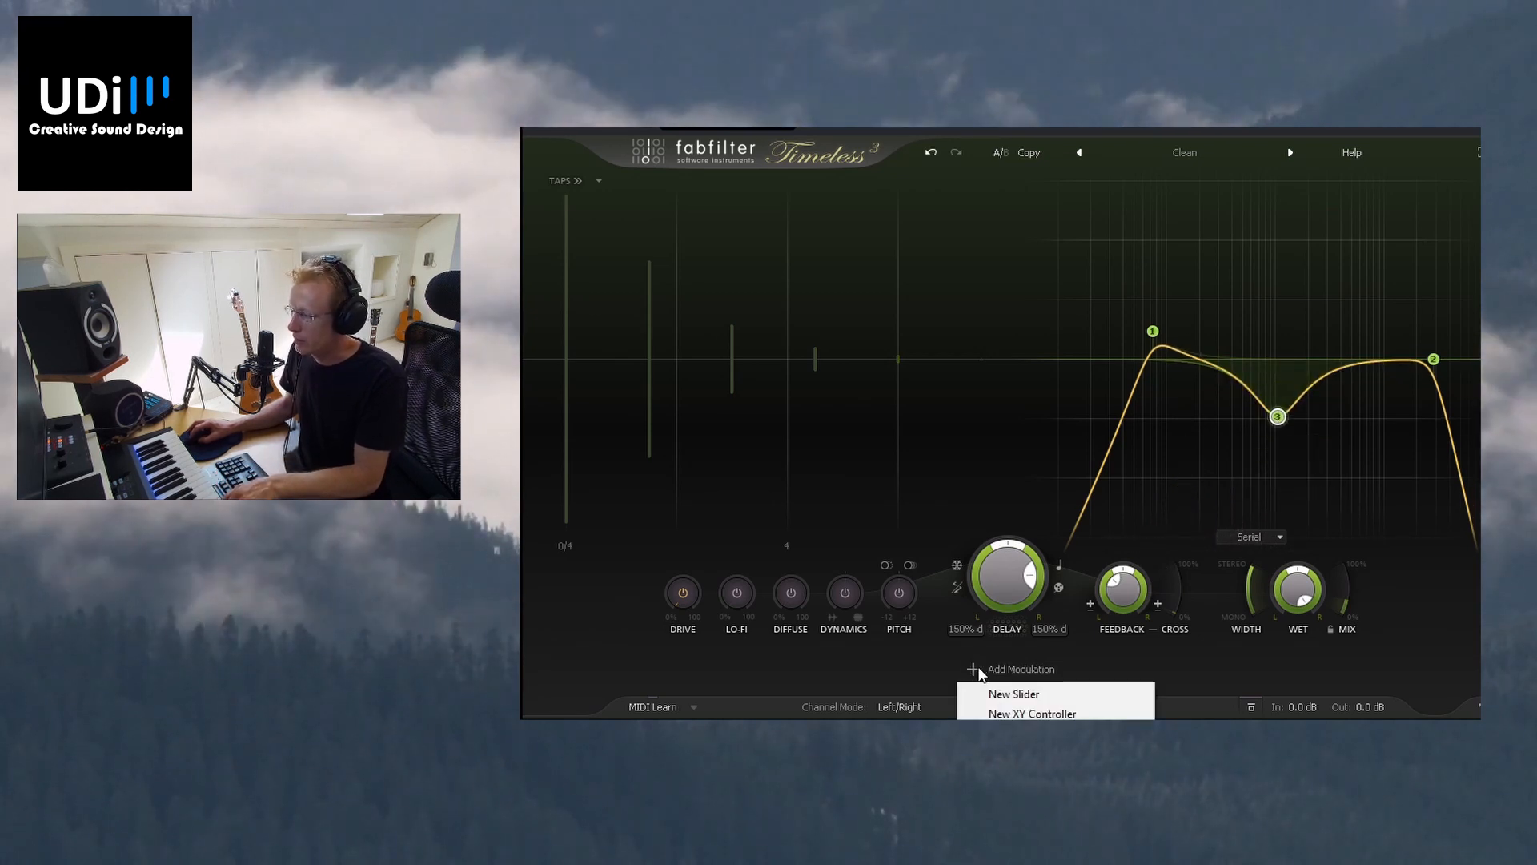
pyautogui.click(1009, 733)
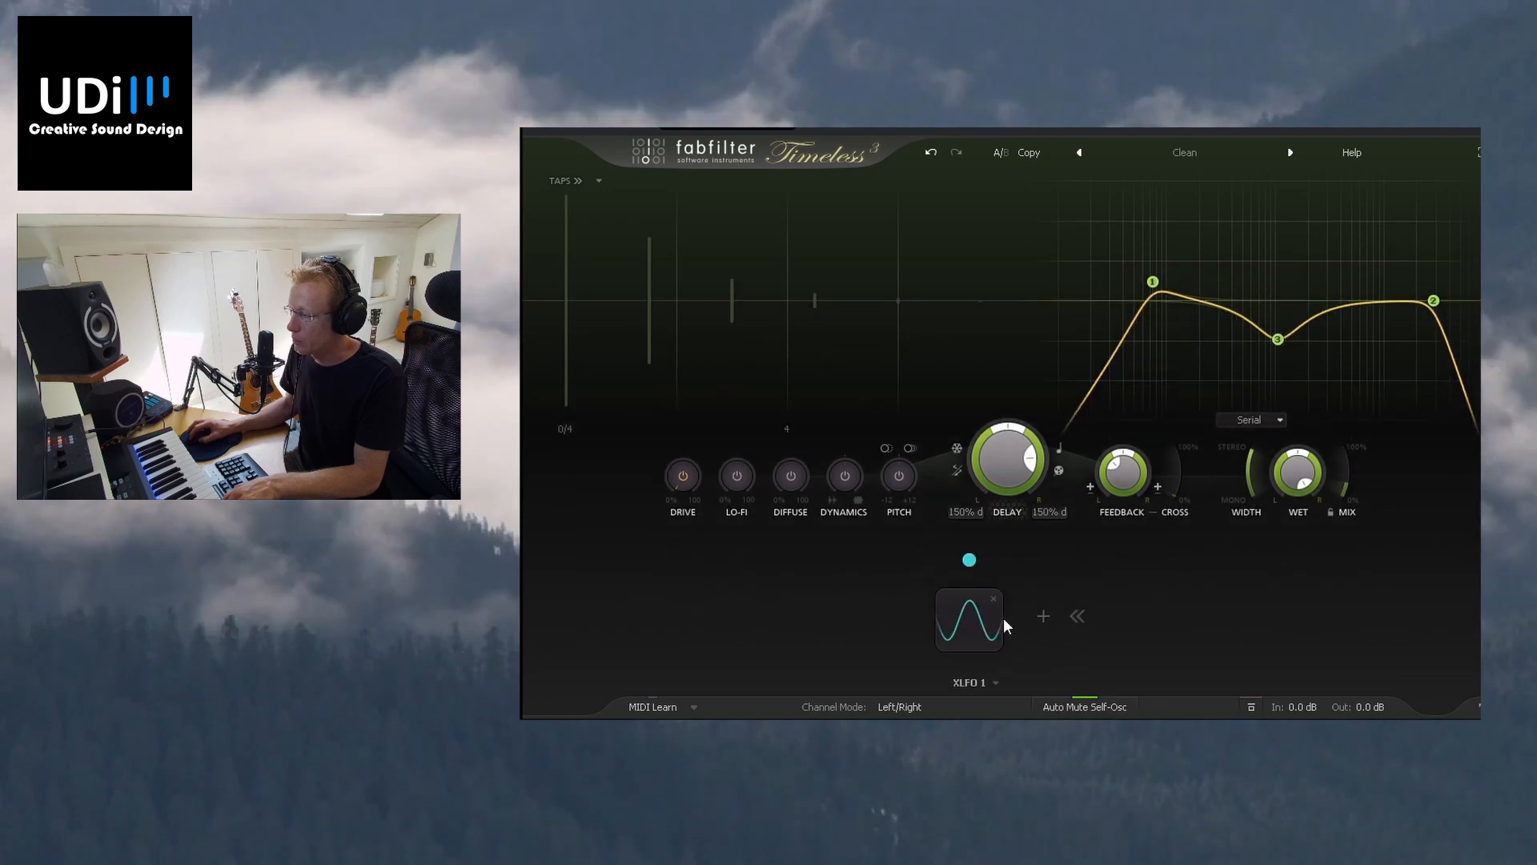
pyautogui.moveTo(969, 560); pyautogui.dragTo(1278, 339)
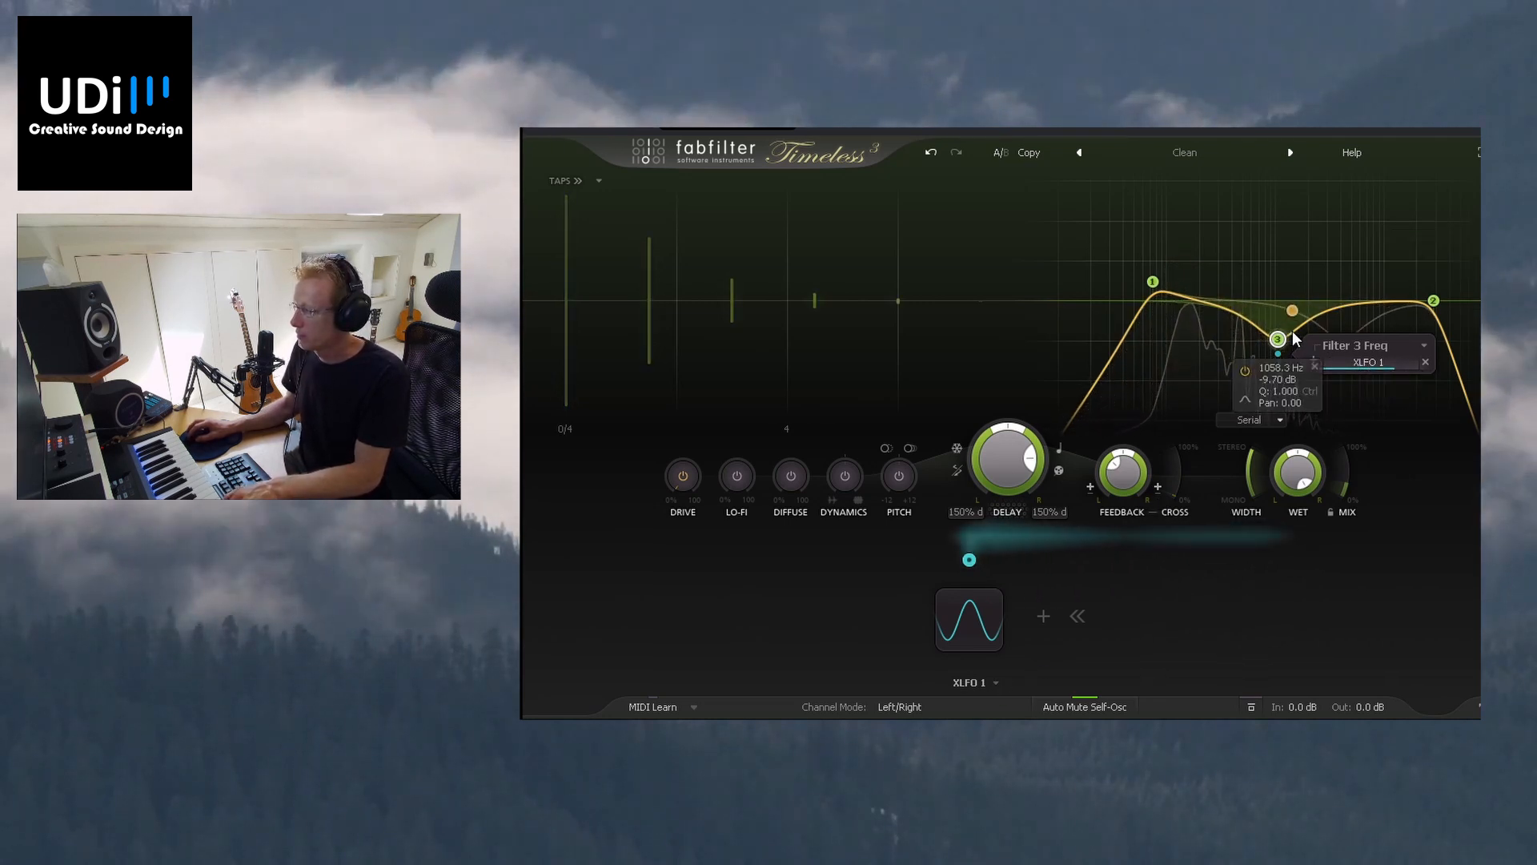
pyautogui.moveTo(1291, 340); pyautogui.dragTo(1284, 401)
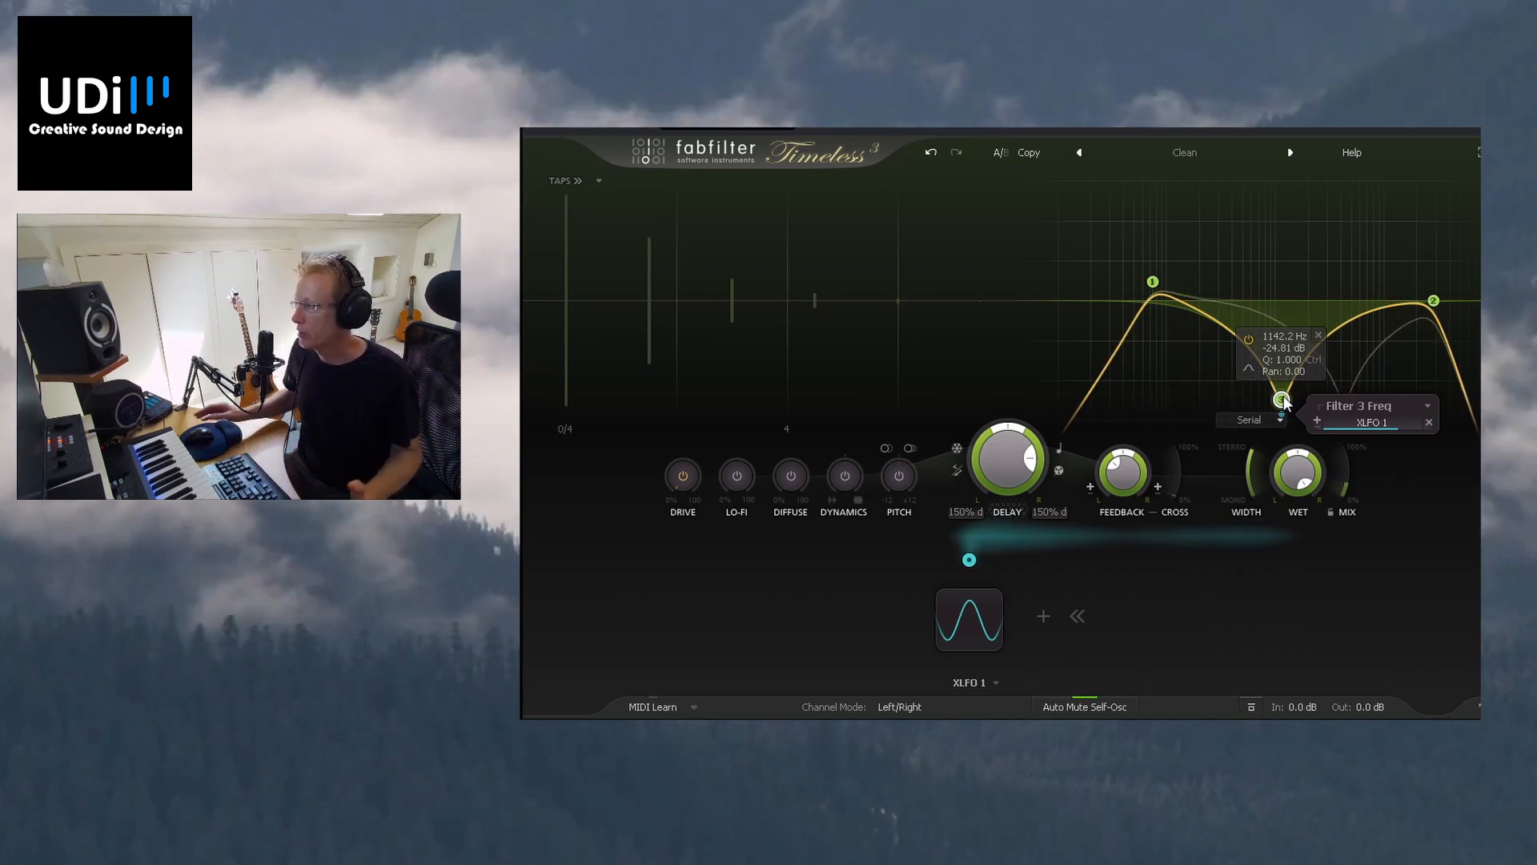
# Step: Audition the Medium presets Basic - Modern Delay bM, Basic - MultiTap Delay bM and Basic - Vintage Analogue Delay bM
pyautogui.click(1200, 158)
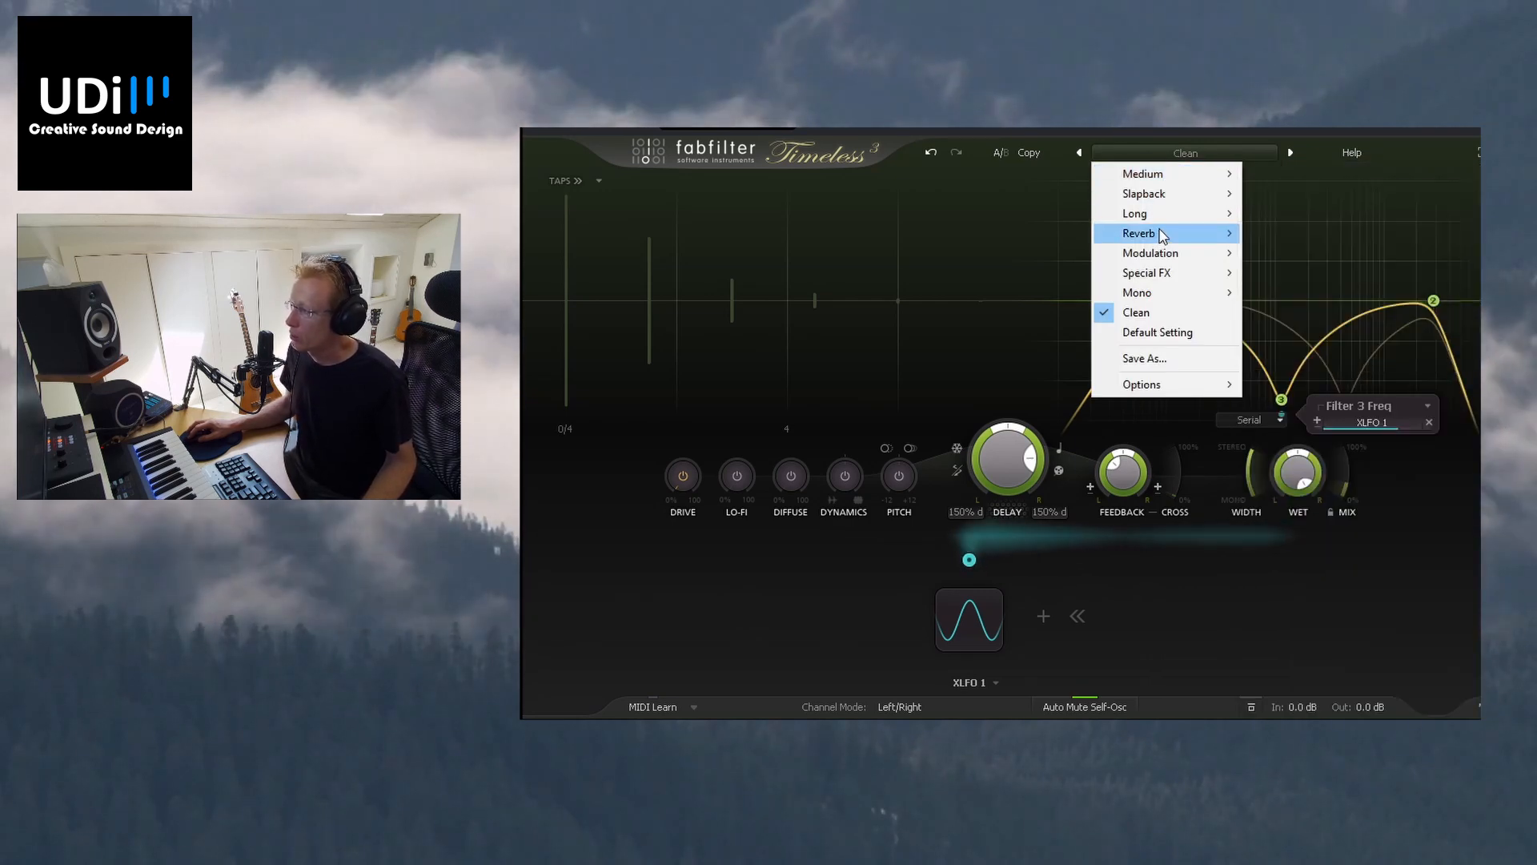
pyautogui.moveTo(1174, 276)
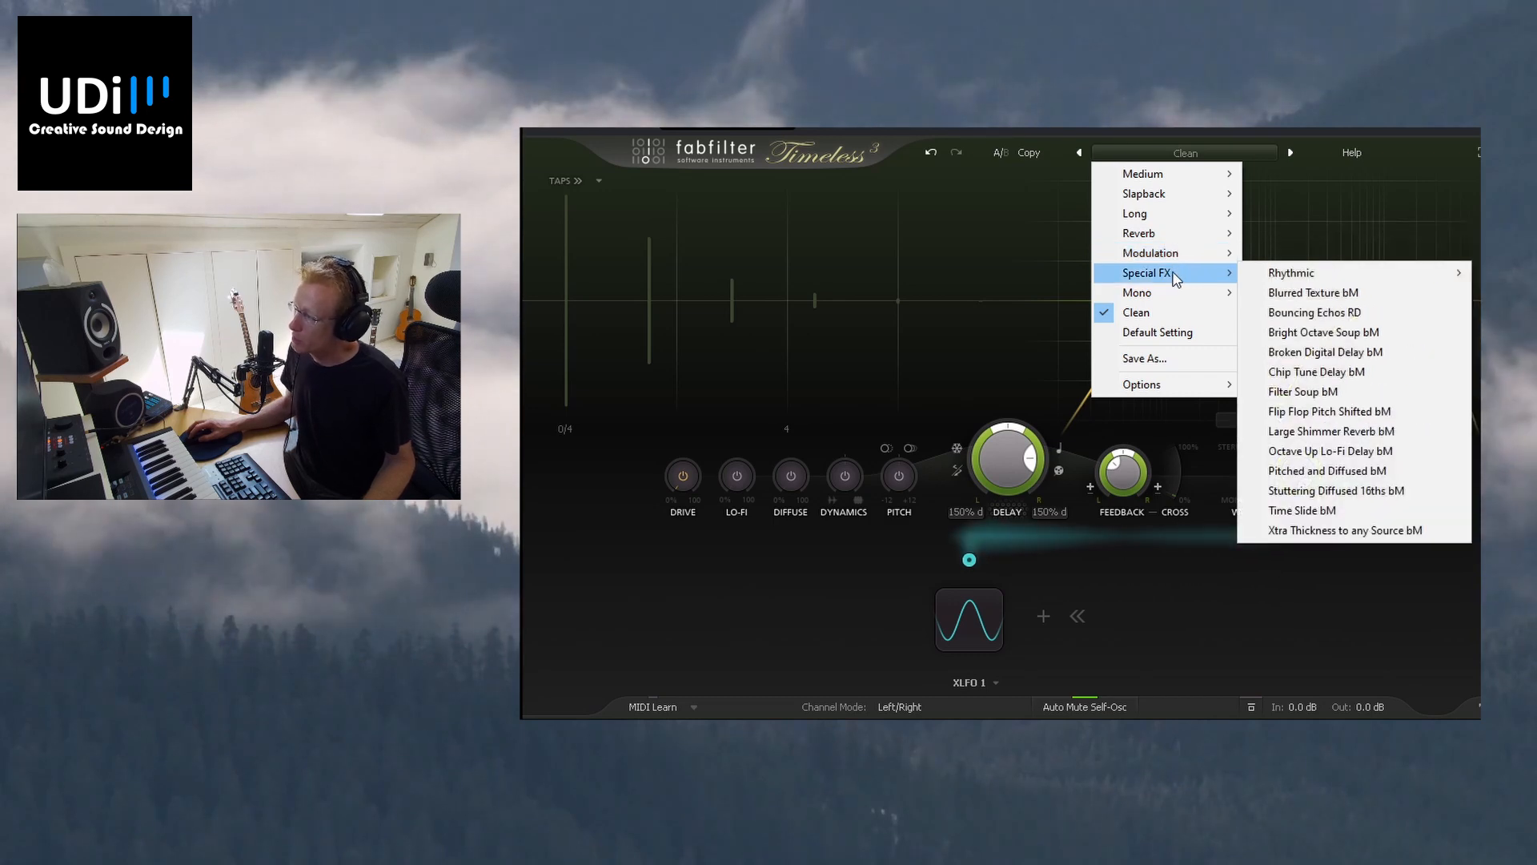
pyautogui.moveTo(1166, 302)
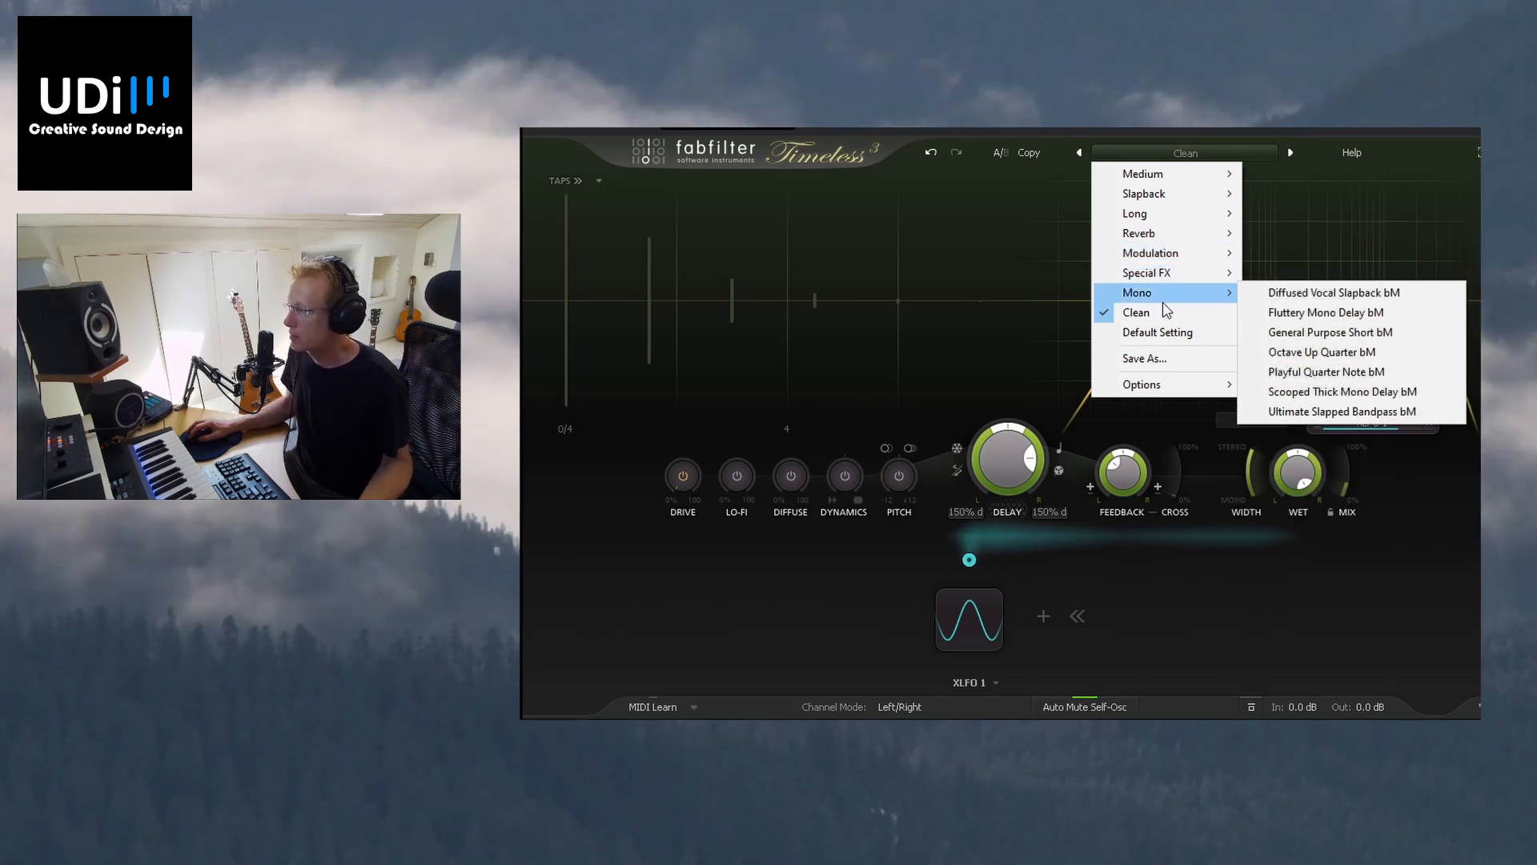
pyautogui.moveTo(1169, 175)
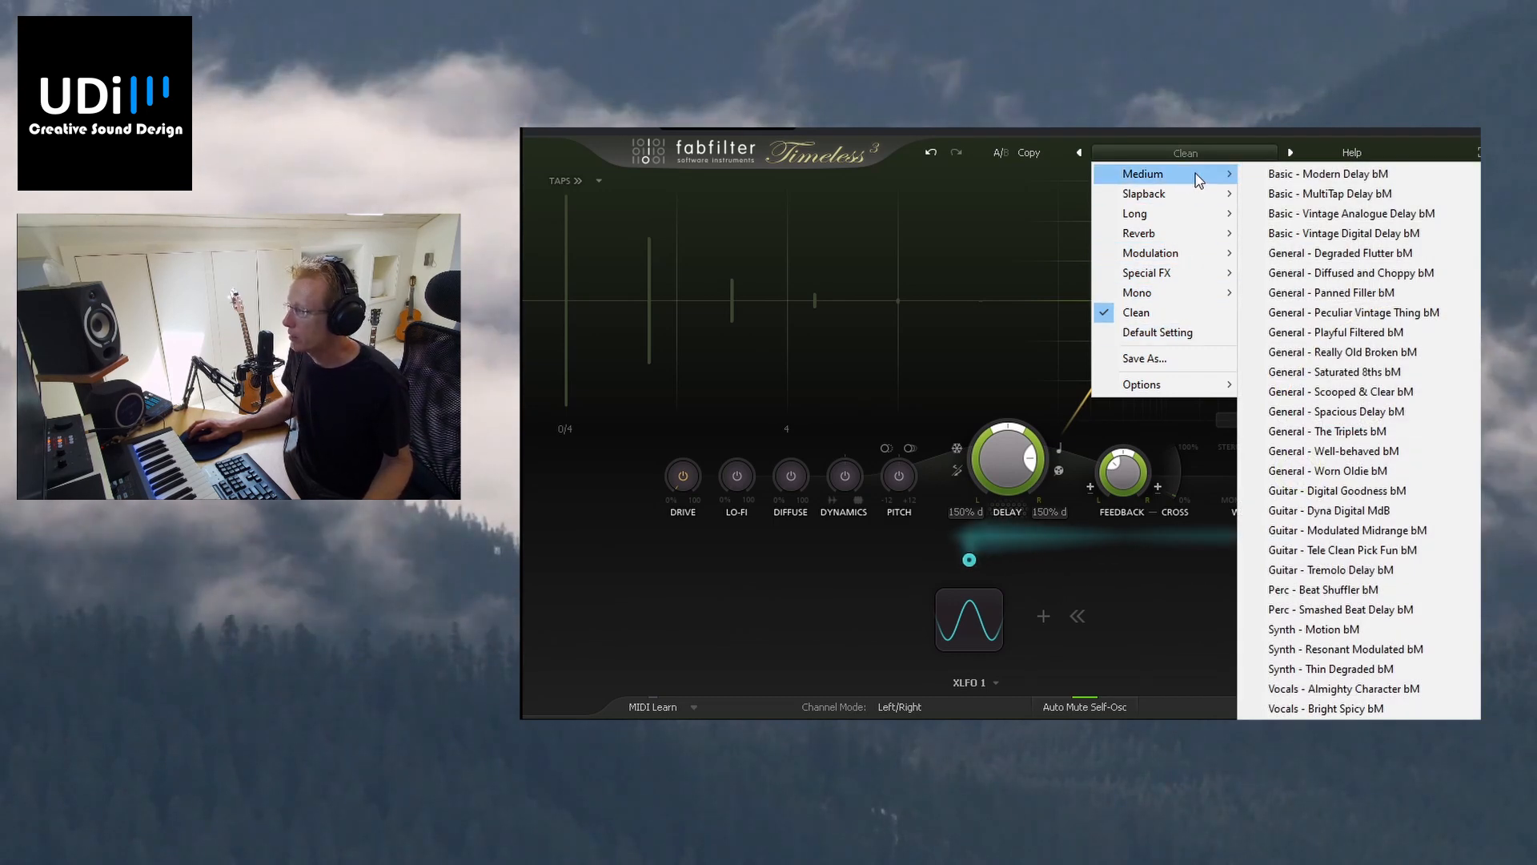
pyautogui.click(1299, 174)
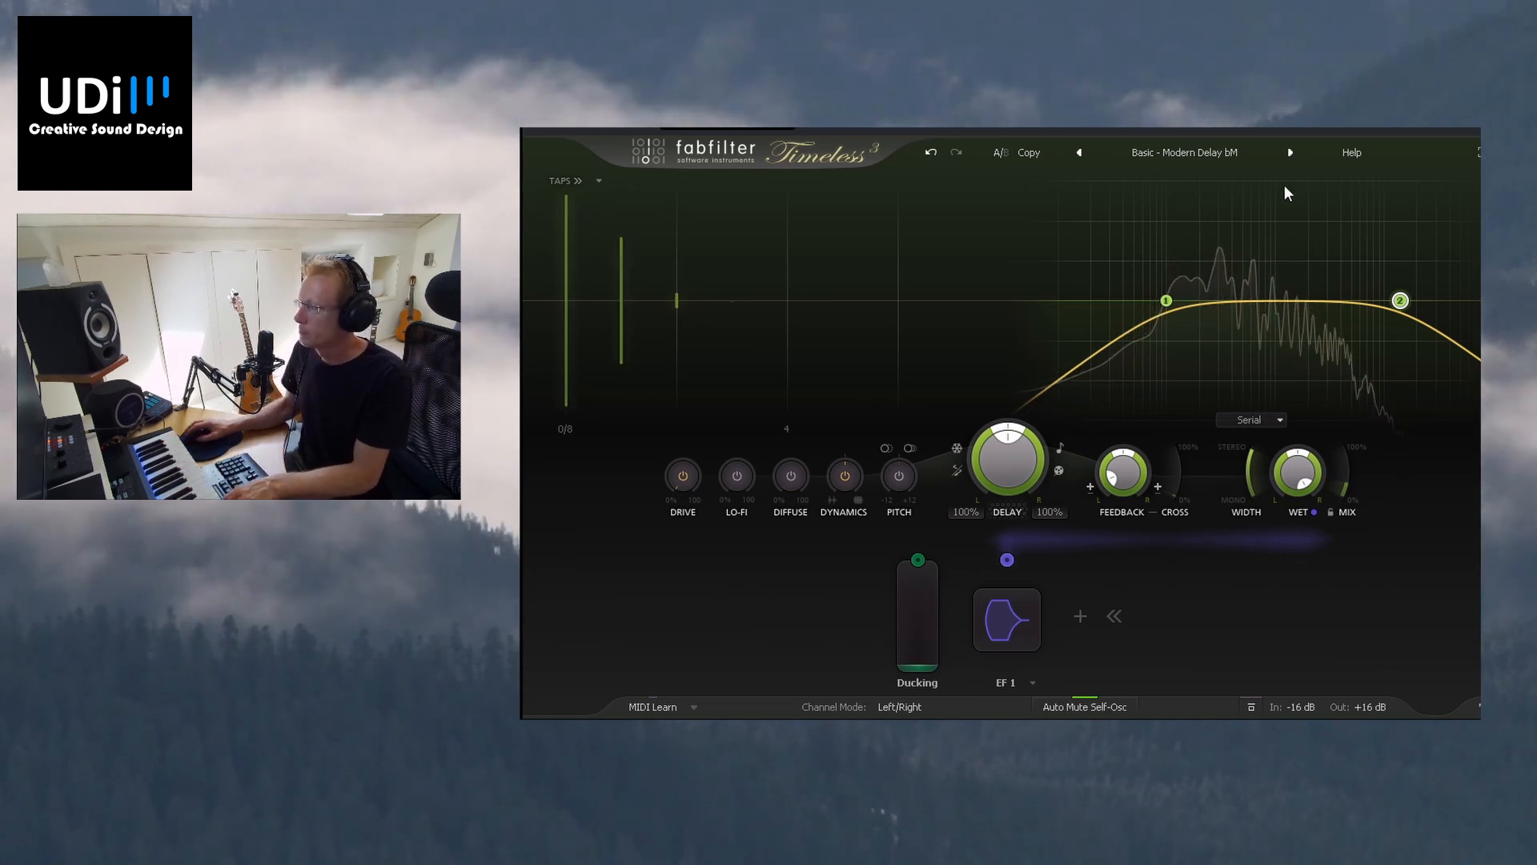
pyautogui.click(1289, 155)
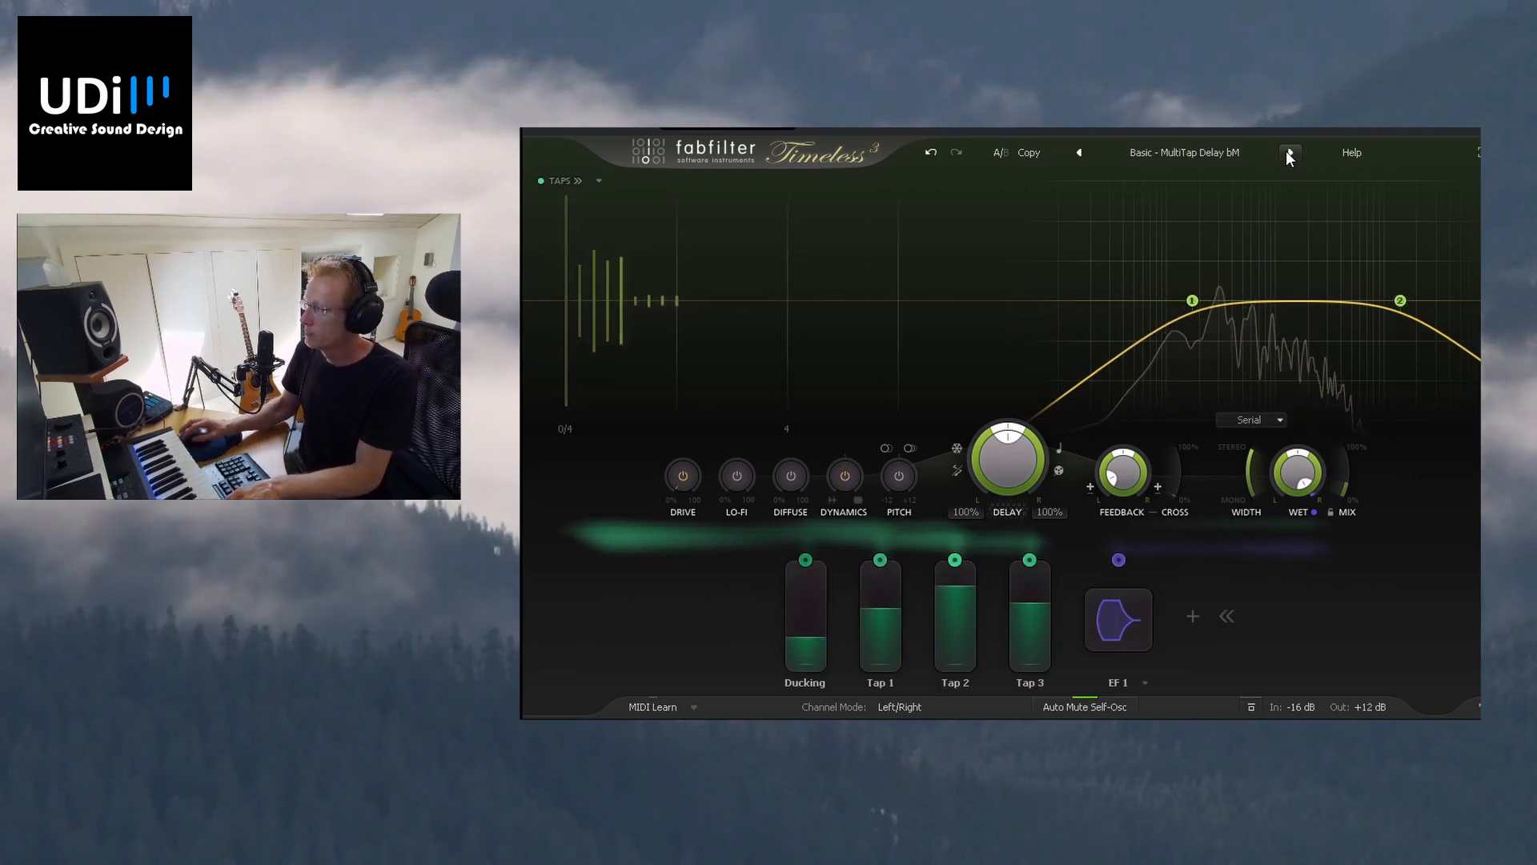
pyautogui.click(1289, 154)
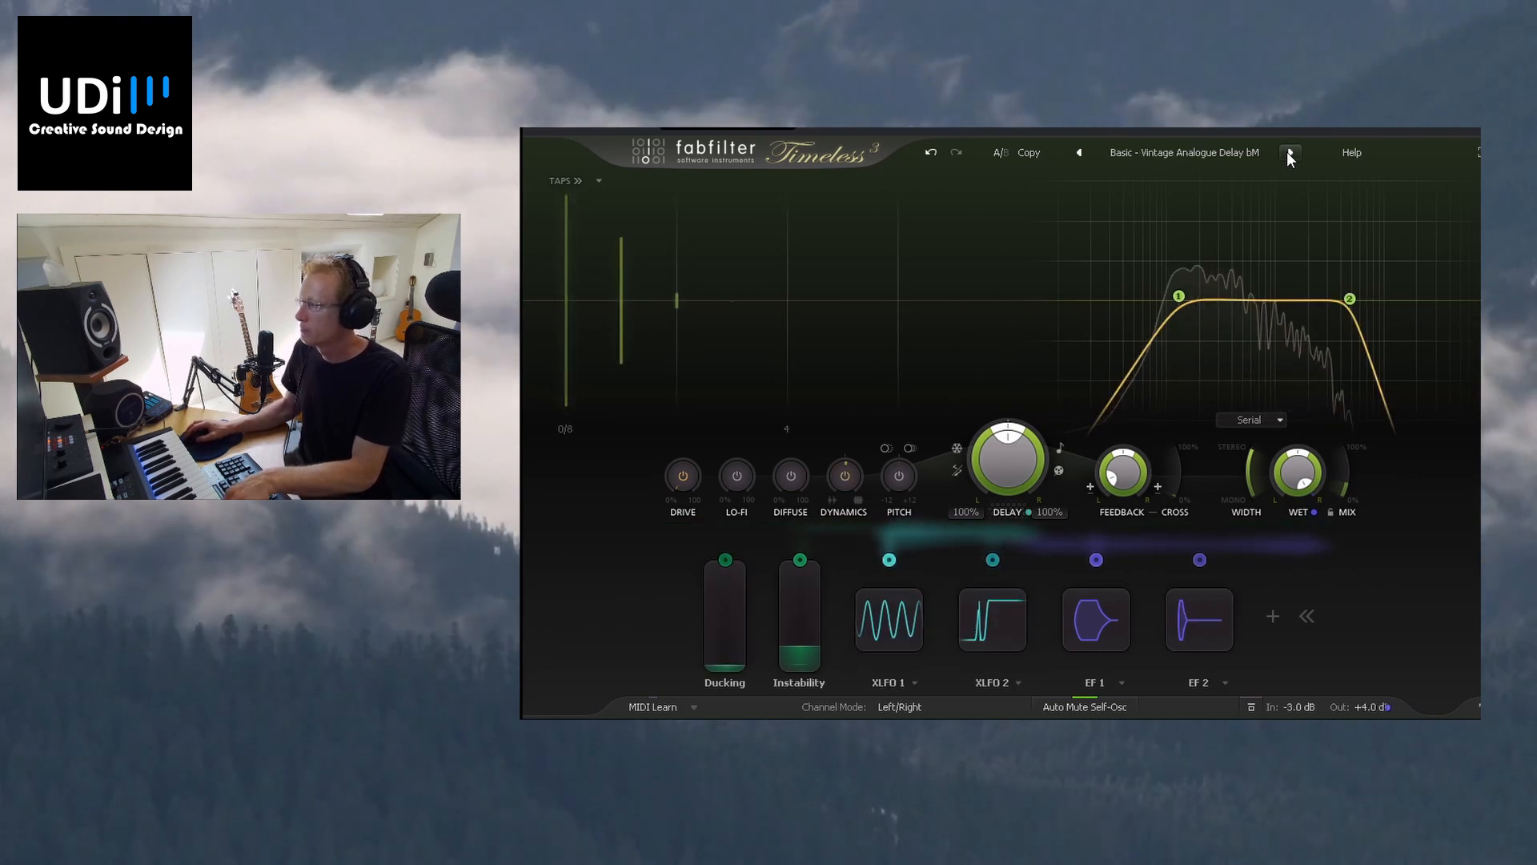
# Step: Audition the Slapback presets 200ms Magic and Characterful Imaging bM
pyautogui.click(1185, 153)
pyautogui.moveTo(1186, 197)
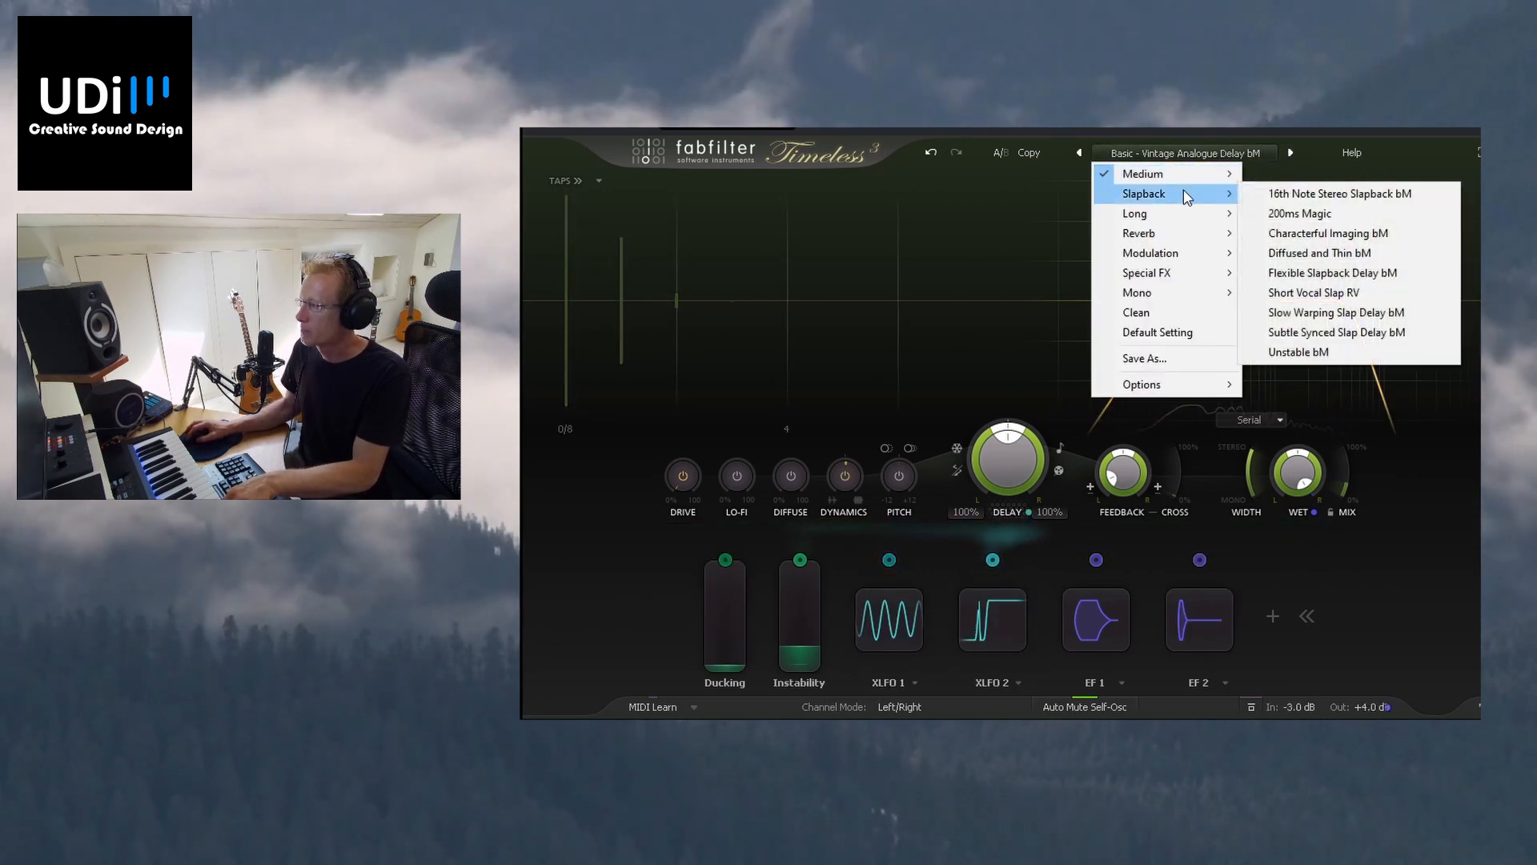
pyautogui.click(1300, 213)
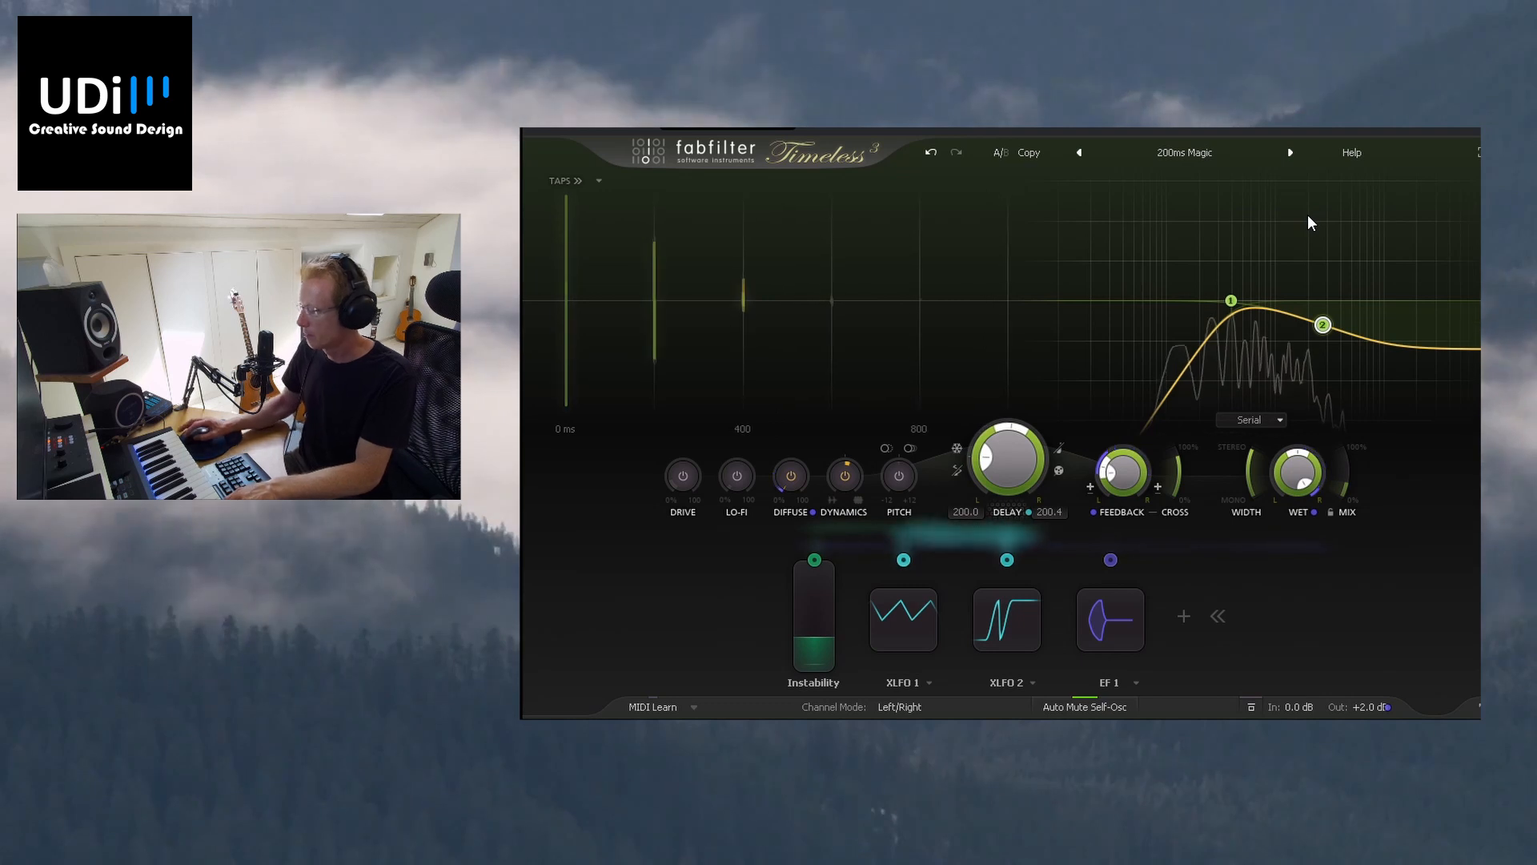
pyautogui.click(1290, 153)
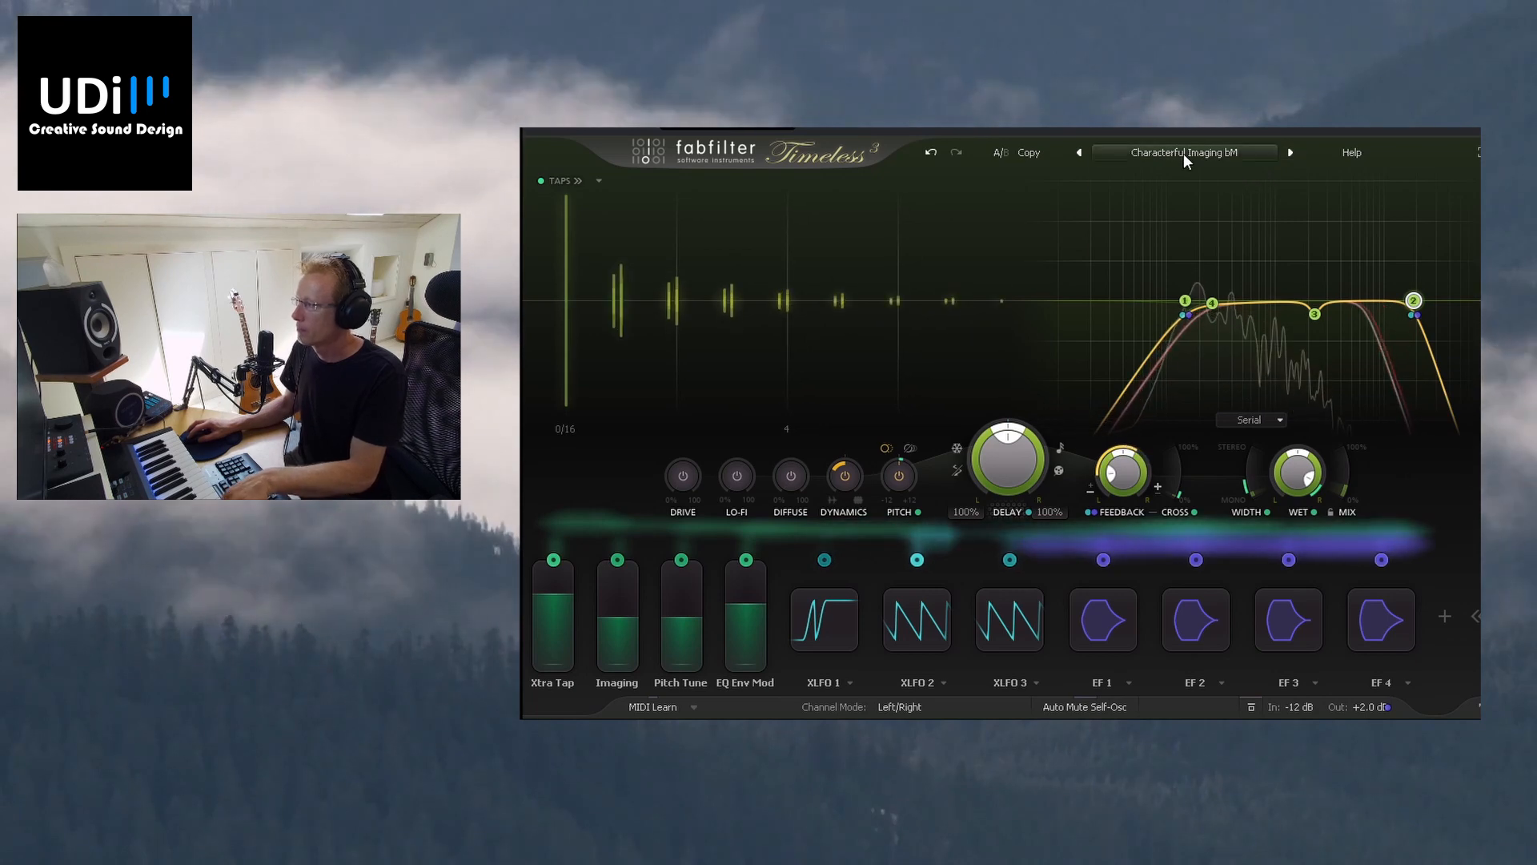
# Step: Audition the Long presets General - Airy Driven Dotted 8ths bM and General - Chorused Tape Echo RV
pyautogui.click(1209, 153)
pyautogui.moveTo(1177, 214)
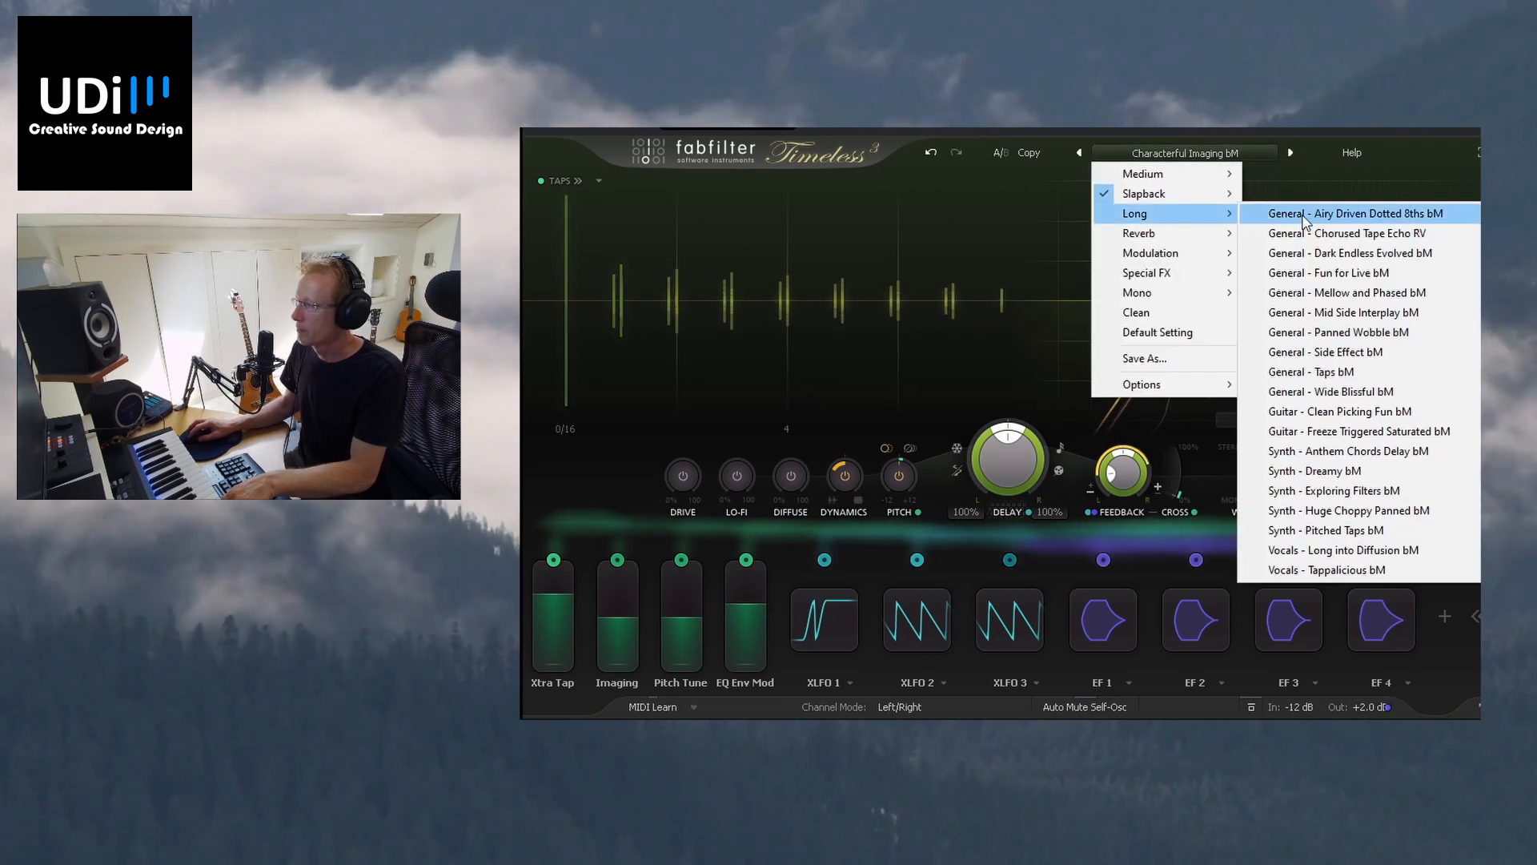
pyautogui.click(1302, 215)
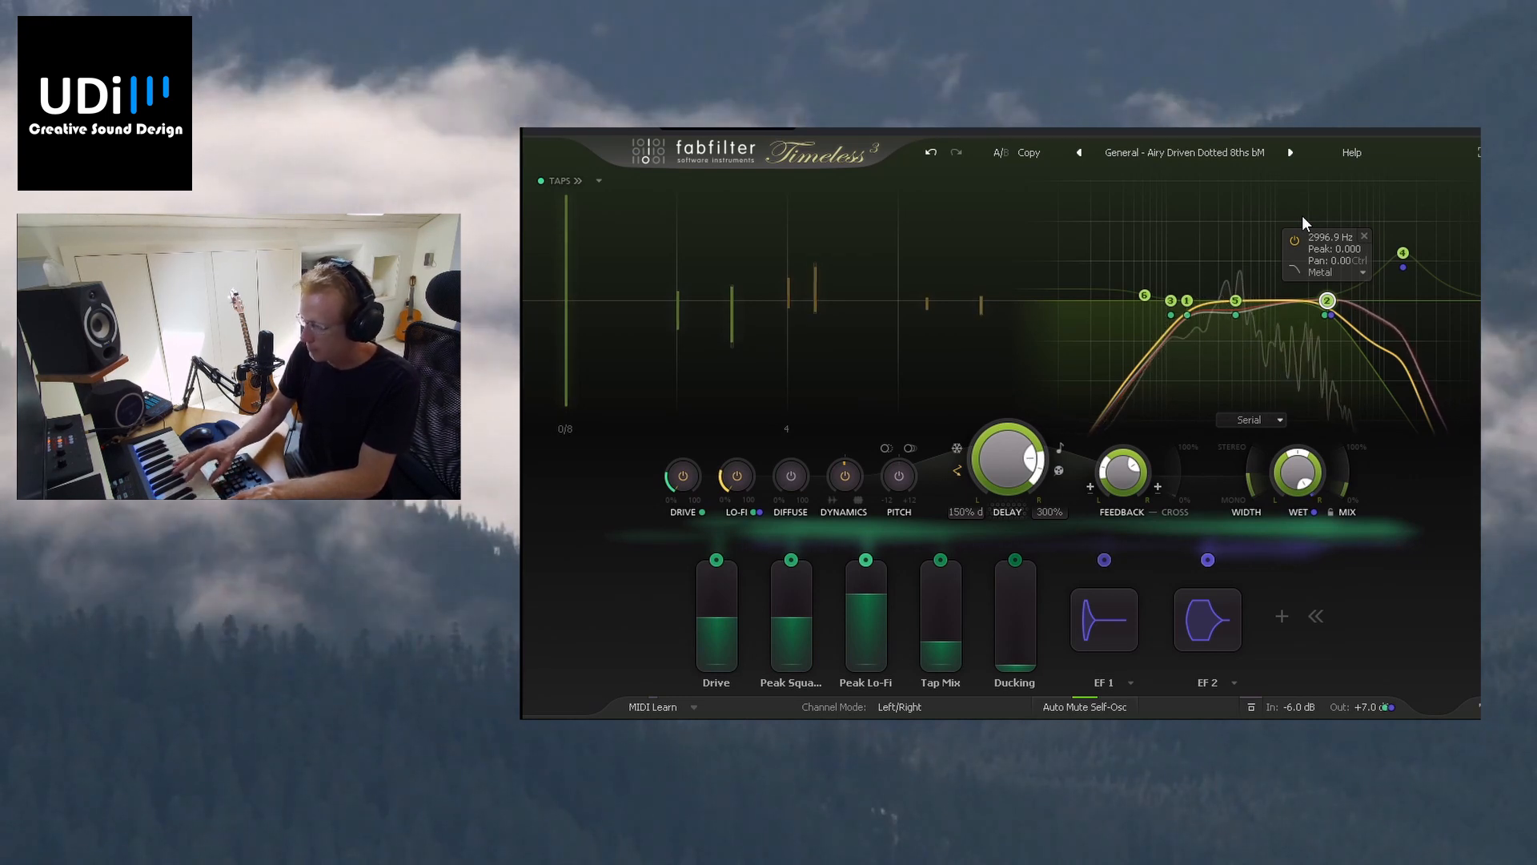
pyautogui.click(1290, 153)
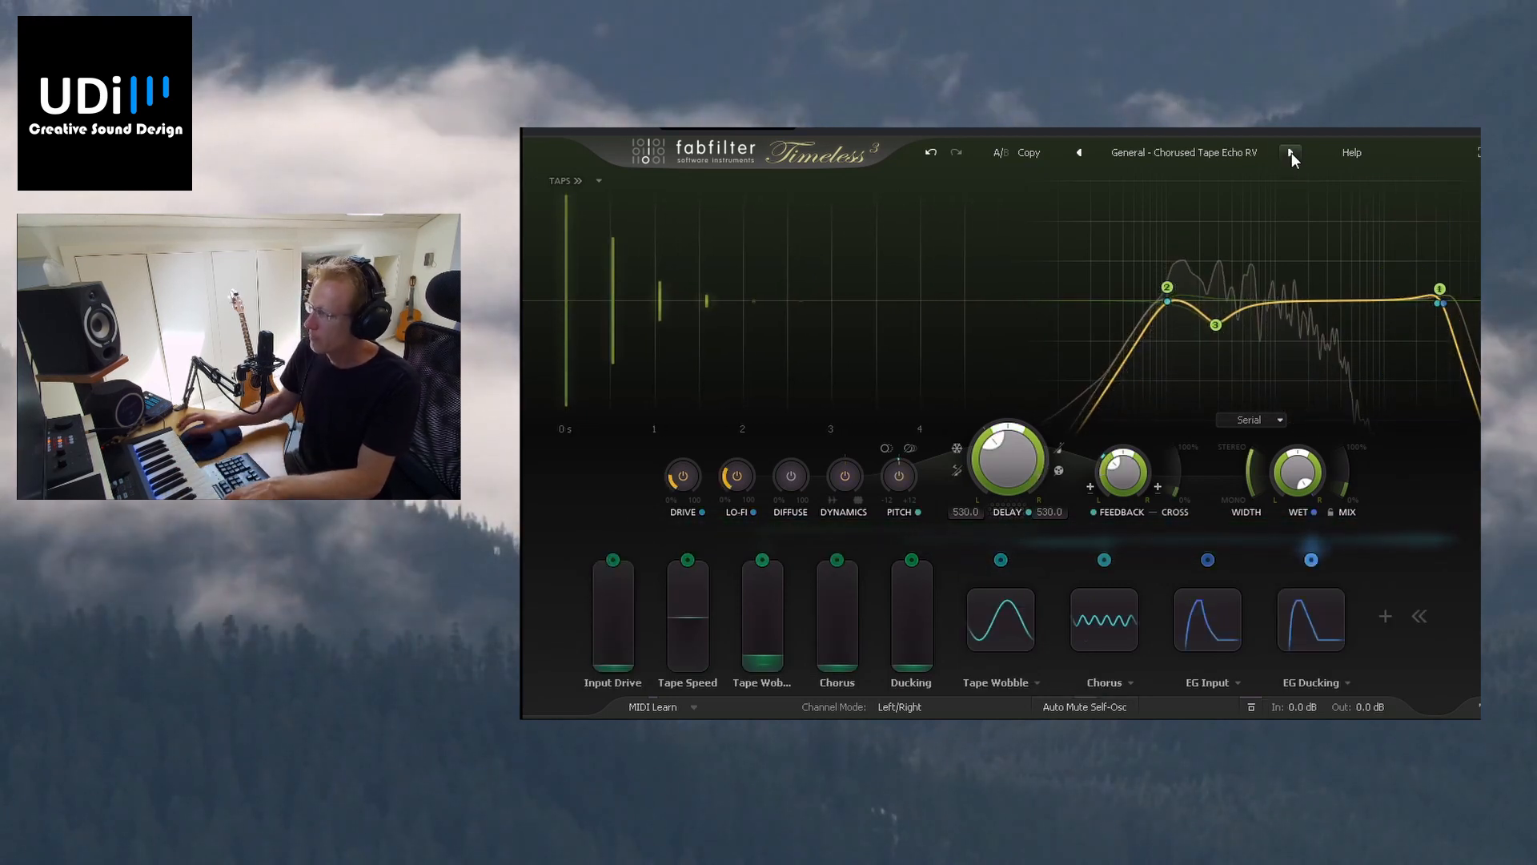
# Step: Audition the Reverb presets Bright Super Diffused bM, Drum Room bM, Envelope Gated Bright Ambience bM and Grand Synthetic Space bM
pyautogui.click(1232, 154)
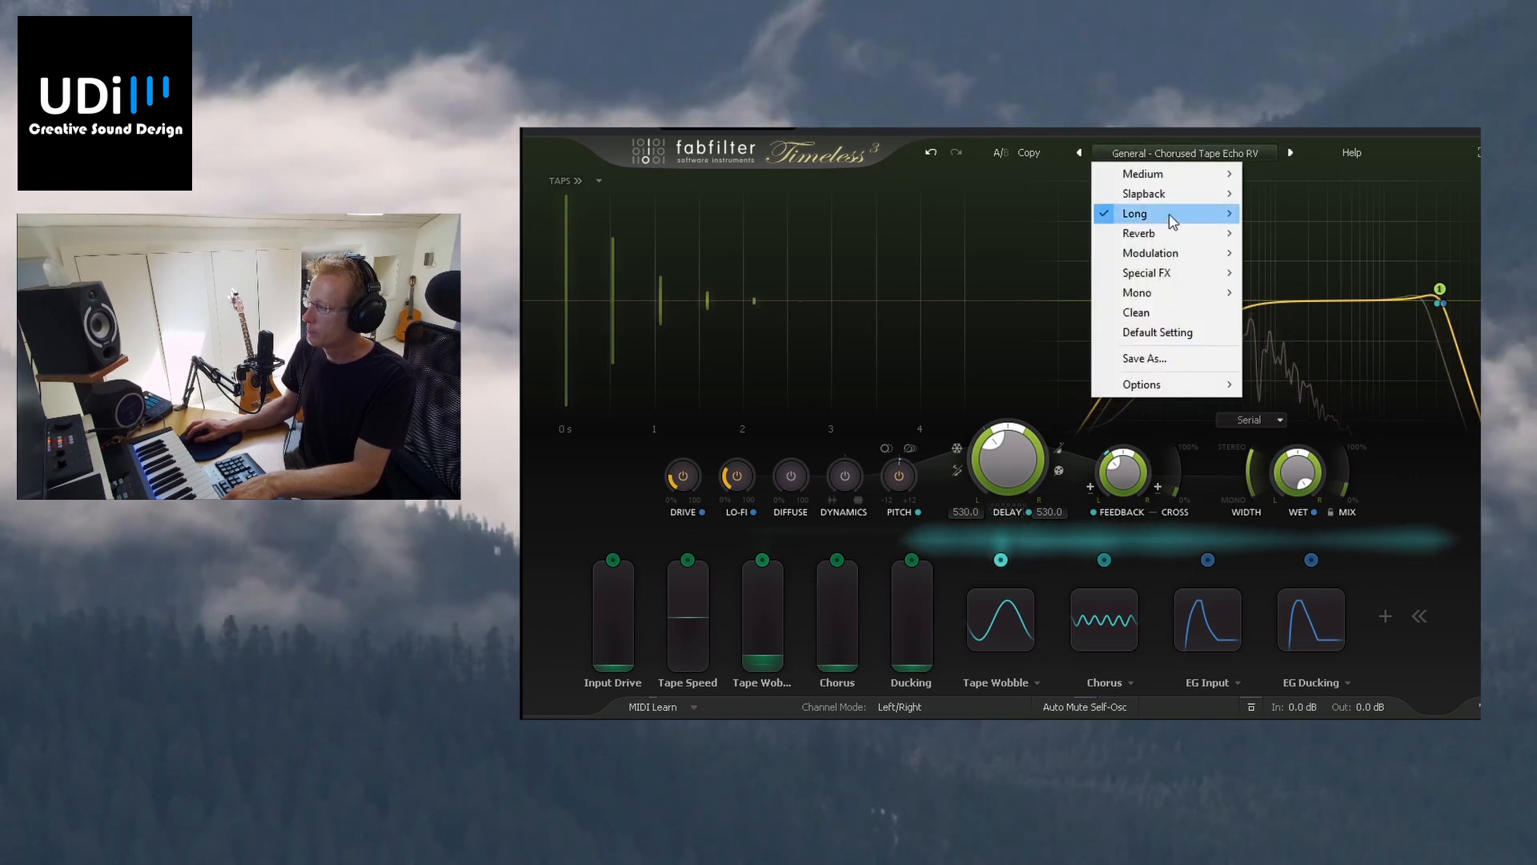
pyautogui.moveTo(1200, 233)
pyautogui.click(1295, 233)
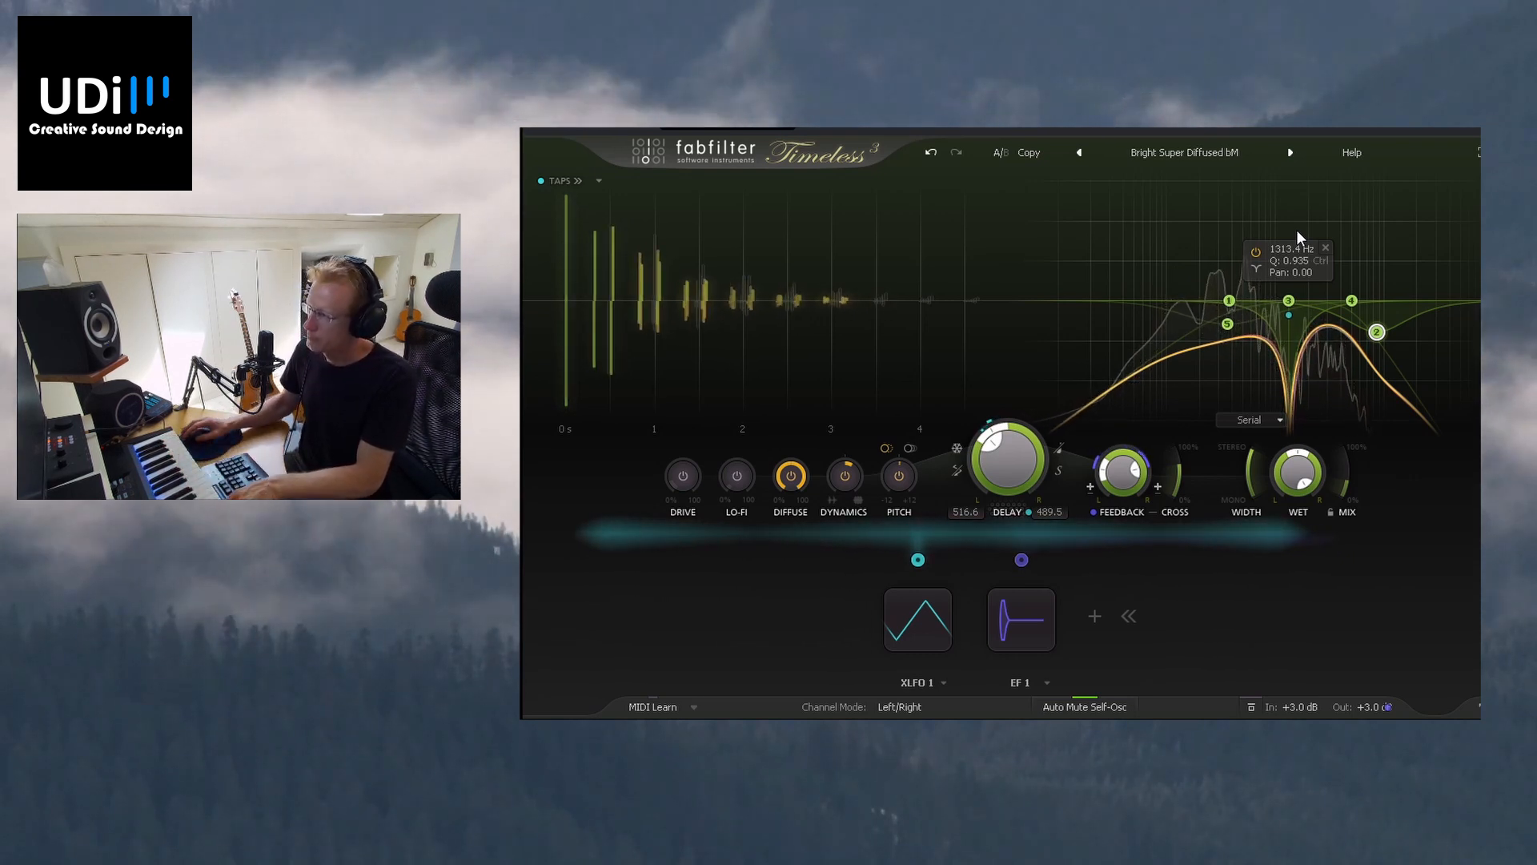
pyautogui.click(1289, 157)
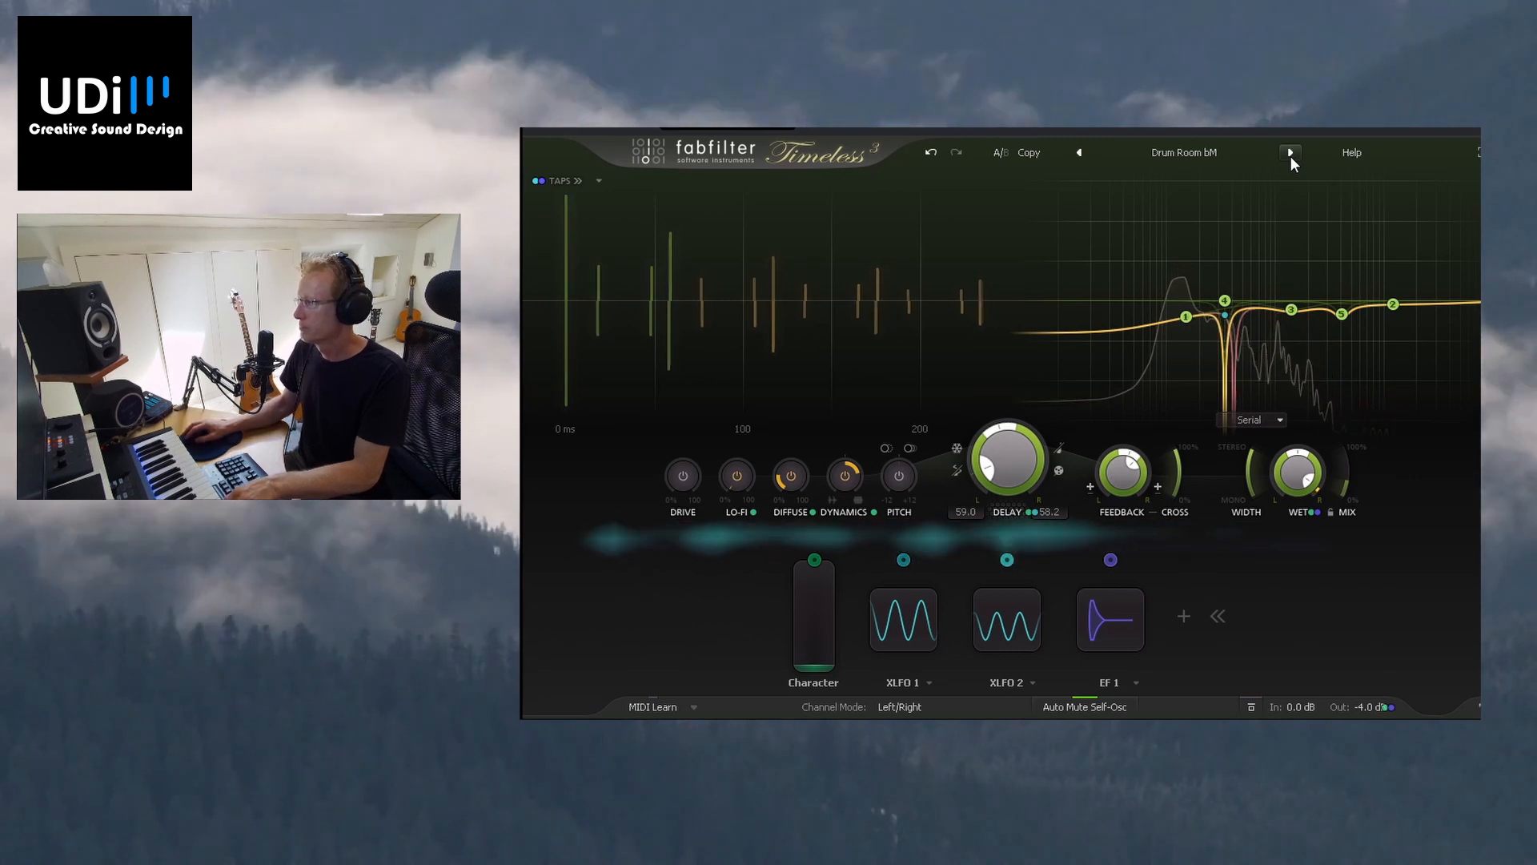
pyautogui.click(1291, 153)
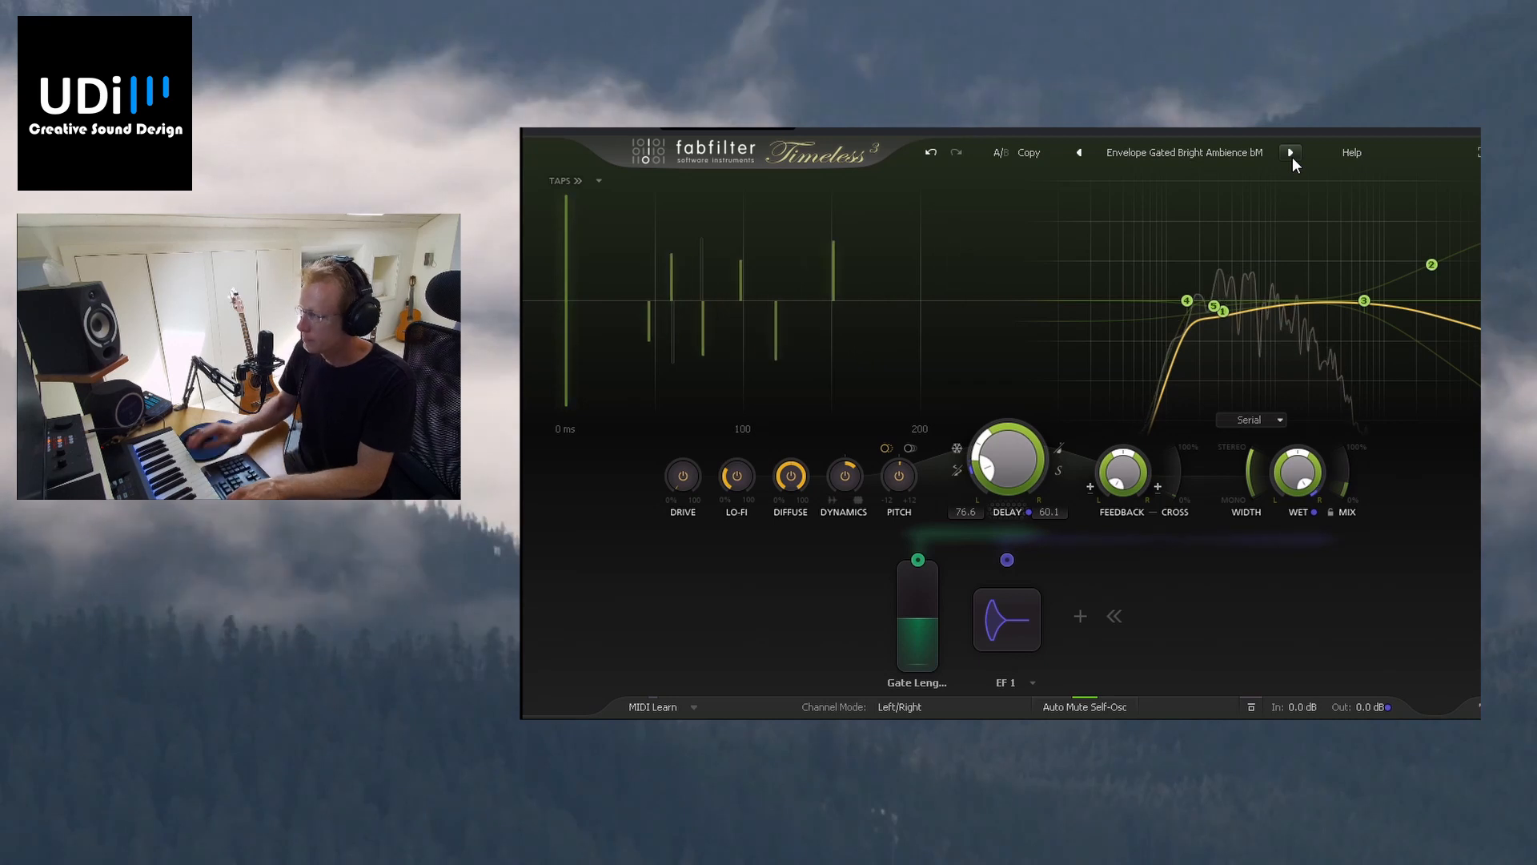
pyautogui.click(1290, 153)
# Step: Load the Tele Roomy Chorus bM preset from the Modulation category
pyautogui.click(1185, 153)
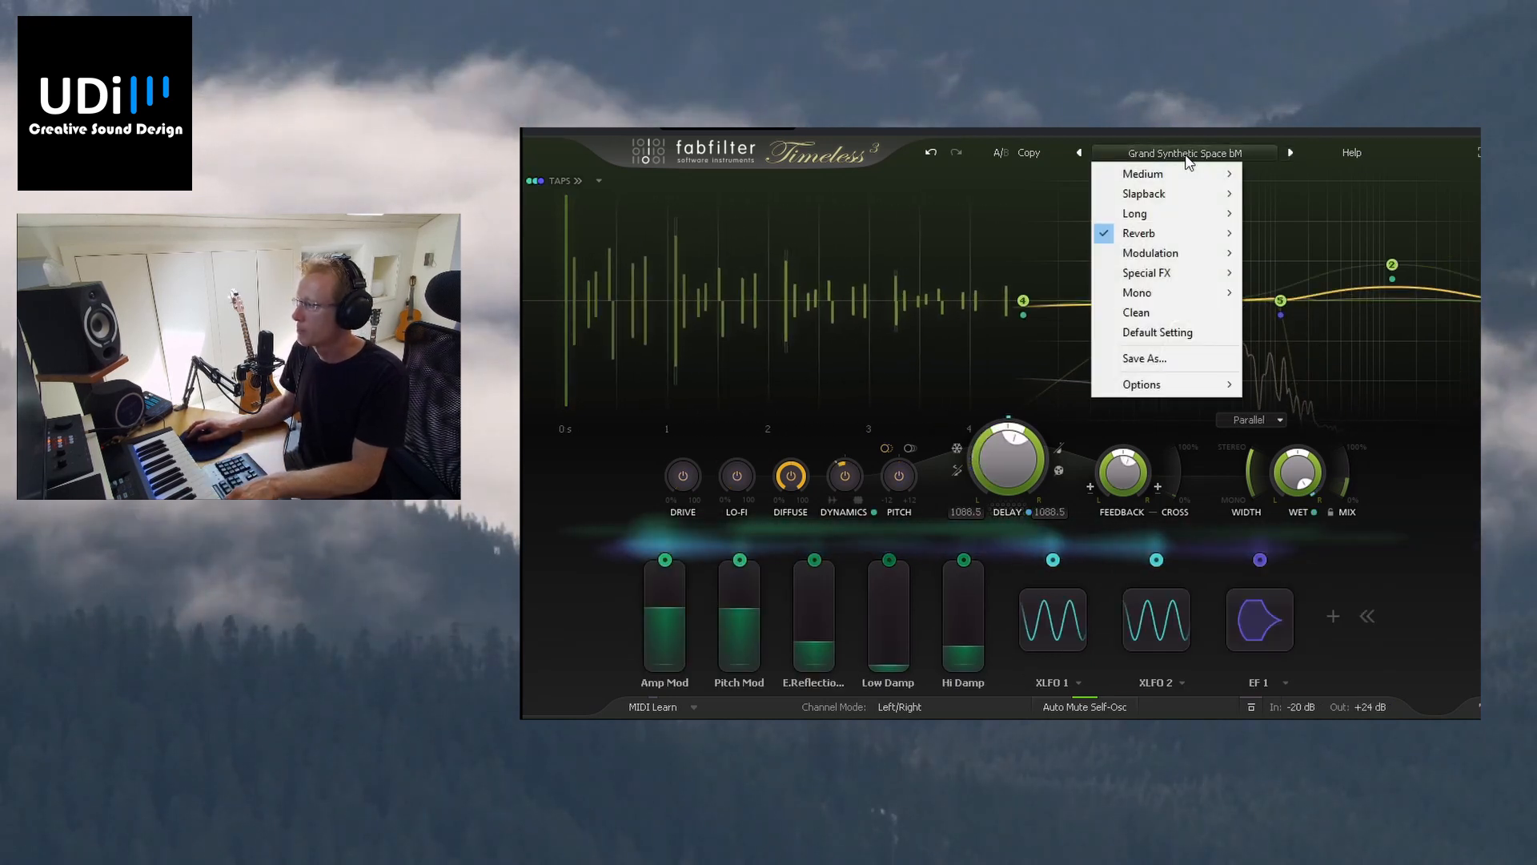
pyautogui.moveTo(1192, 253)
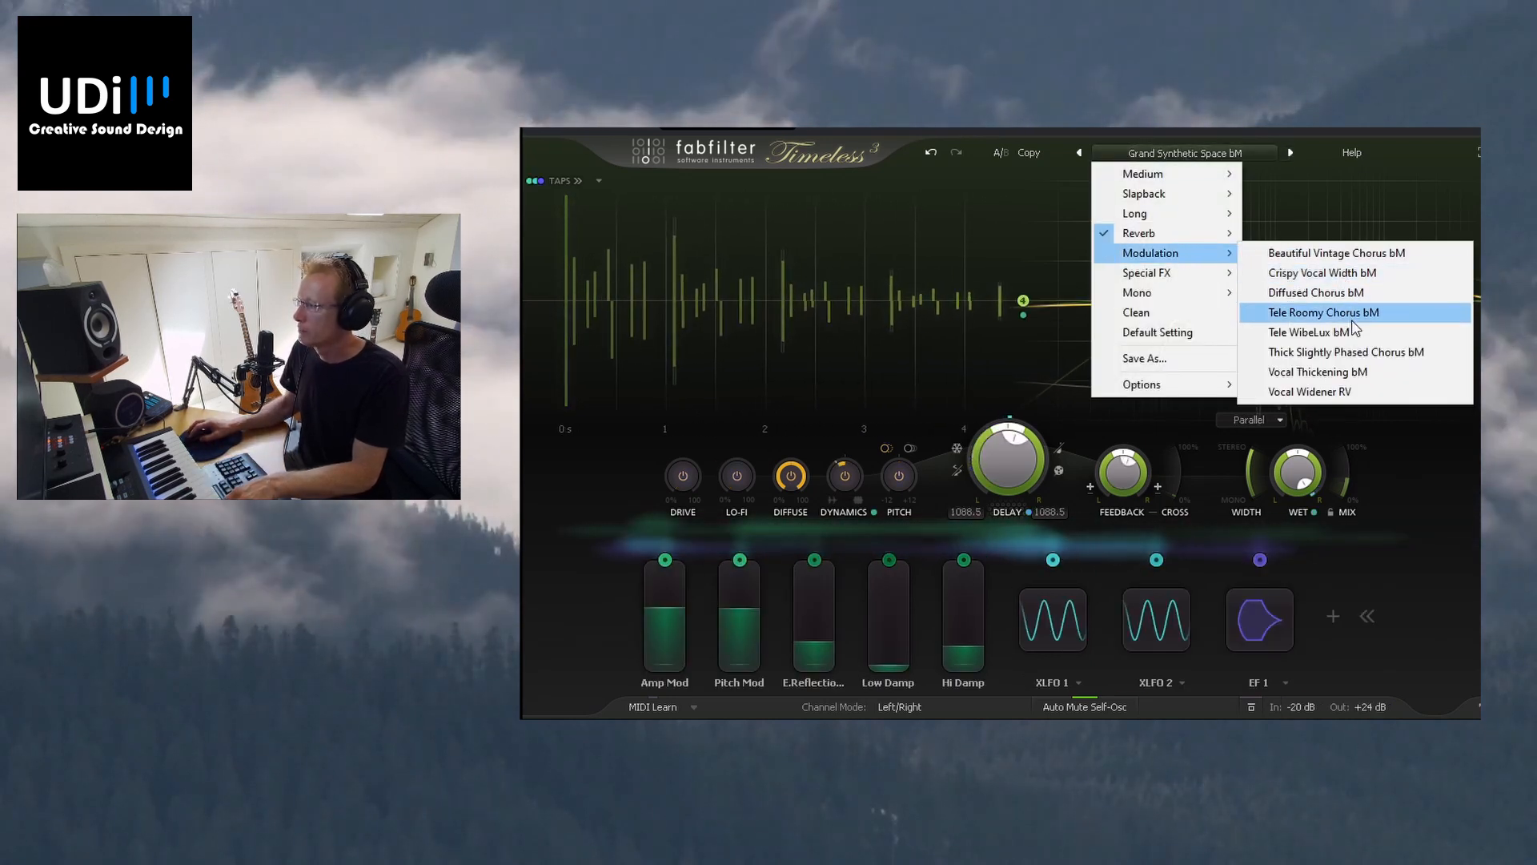
pyautogui.click(1353, 314)
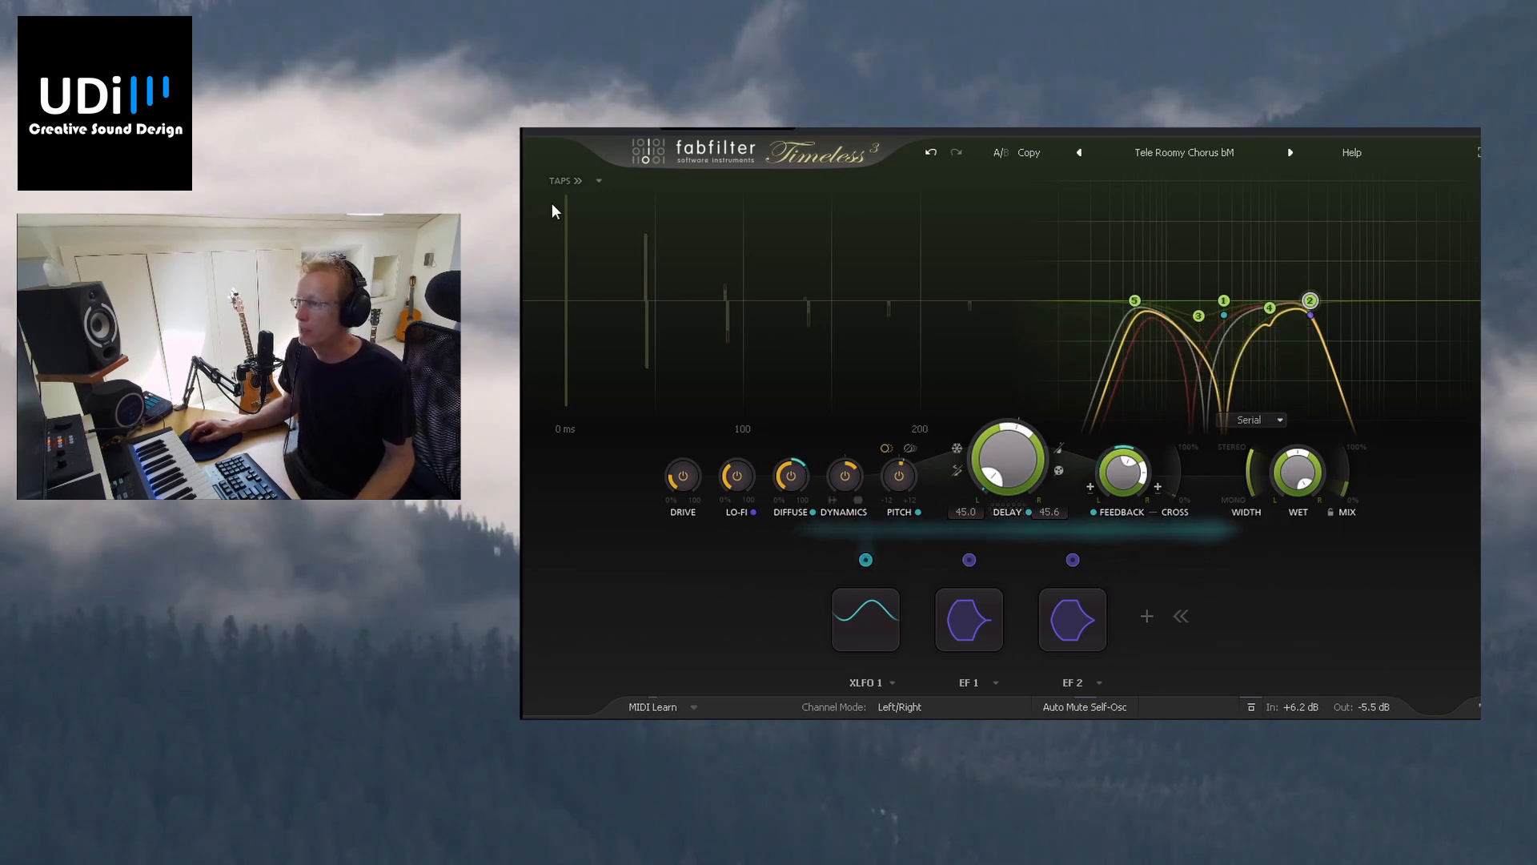
# Step: Add delay taps at 25% and 50% in the tap editor, lowering the 50% tap to about -16.14 dB
pyautogui.click(564, 181)
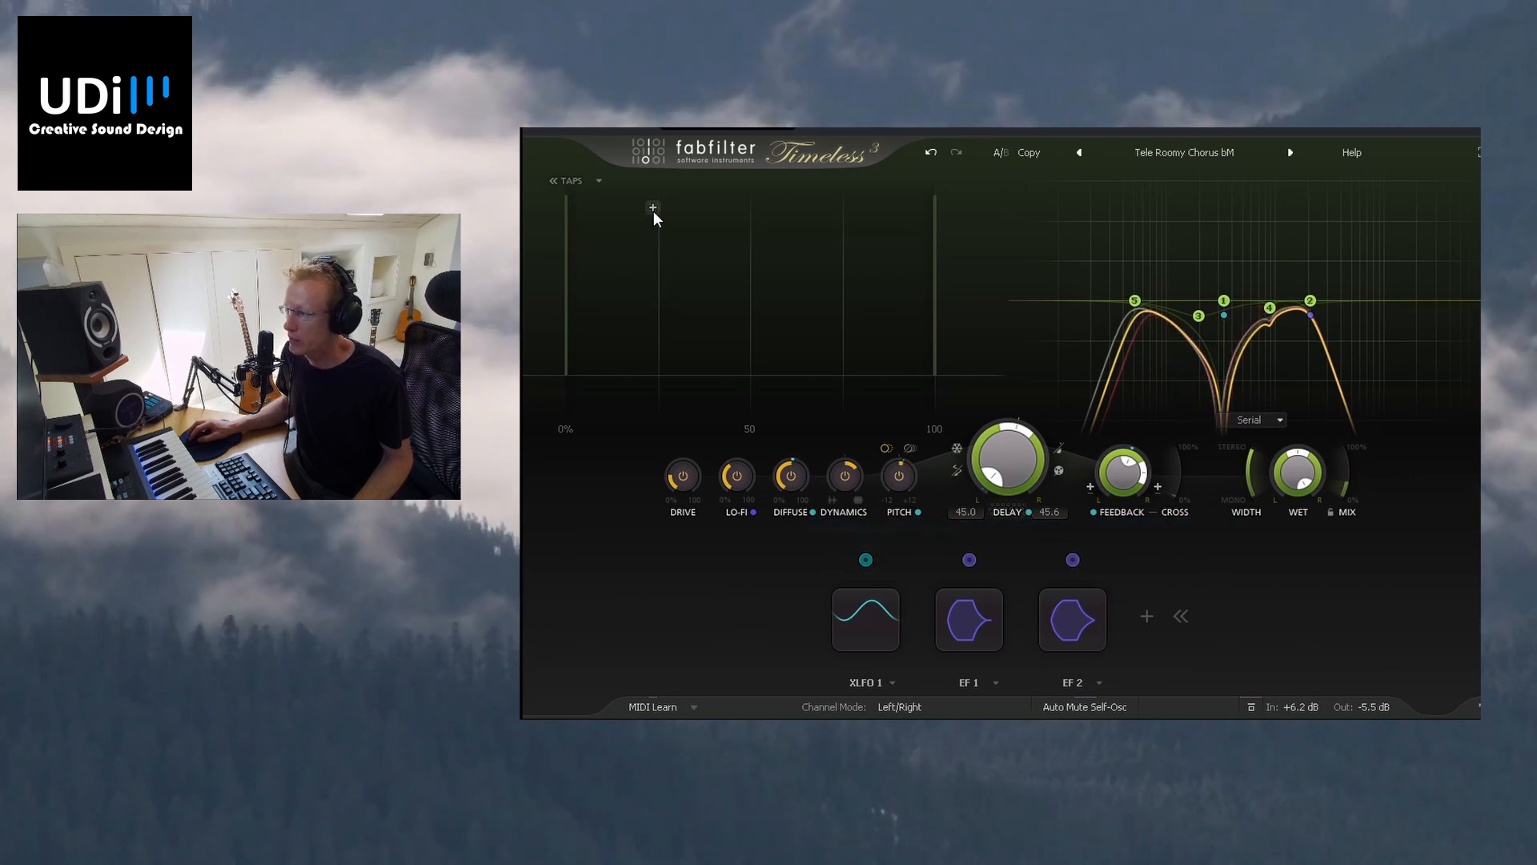
pyautogui.click(655, 207)
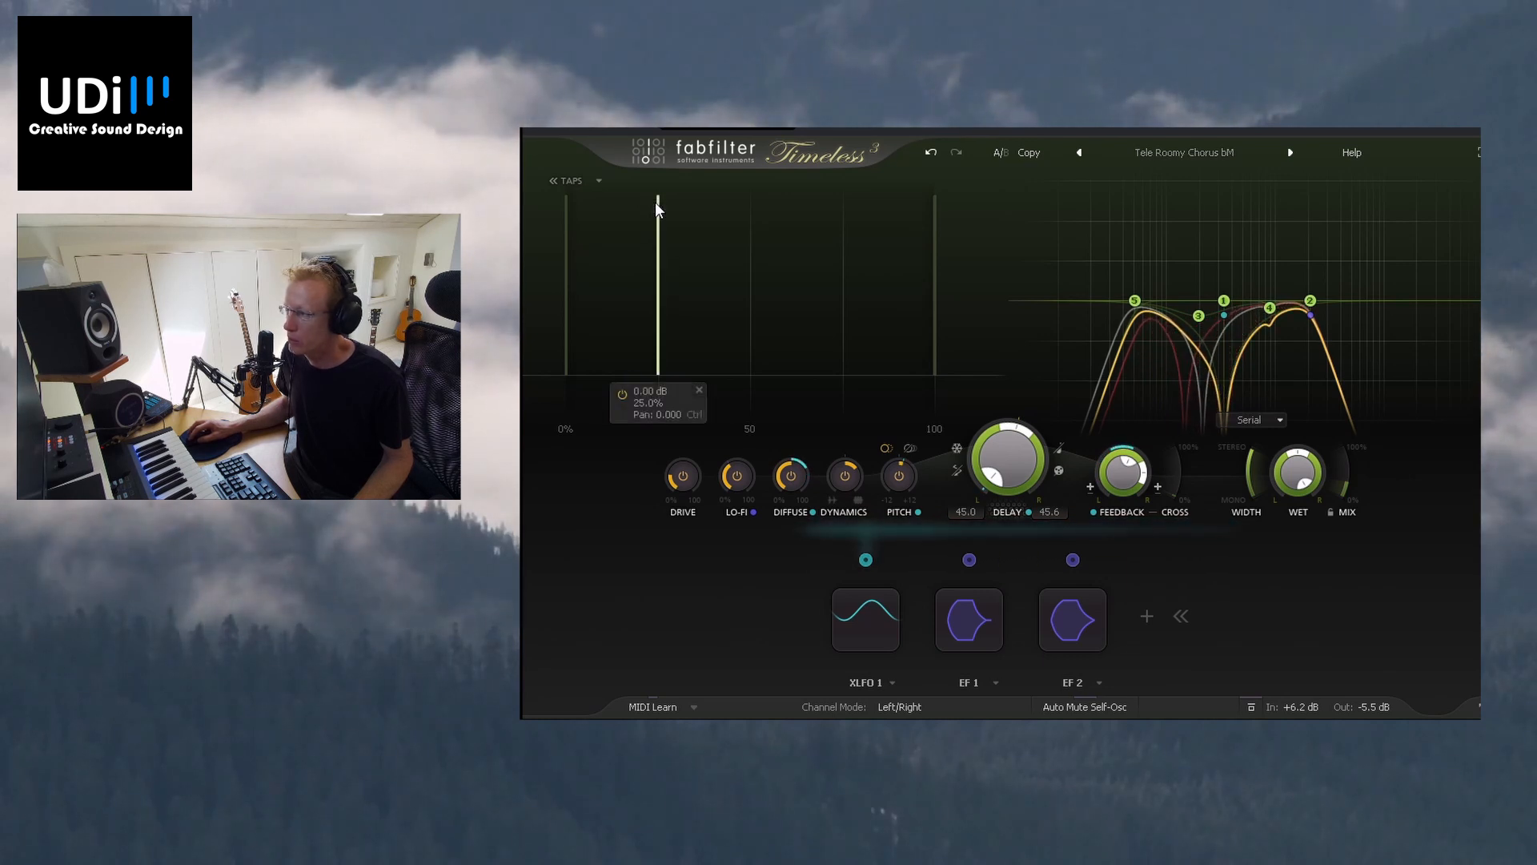
pyautogui.click(751, 208)
pyautogui.moveTo(751, 226); pyautogui.dragTo(751, 325)
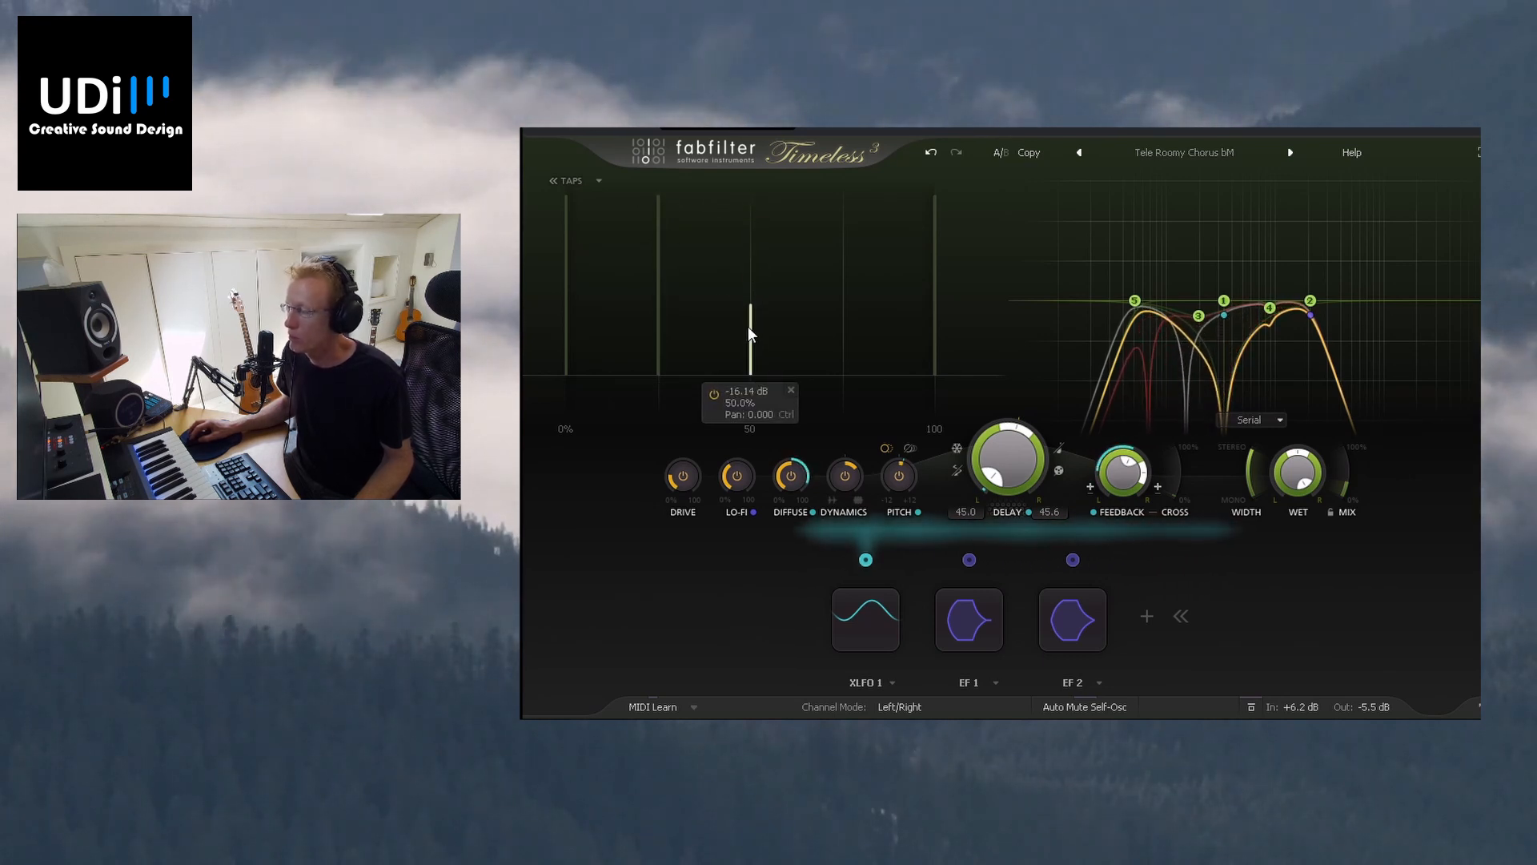